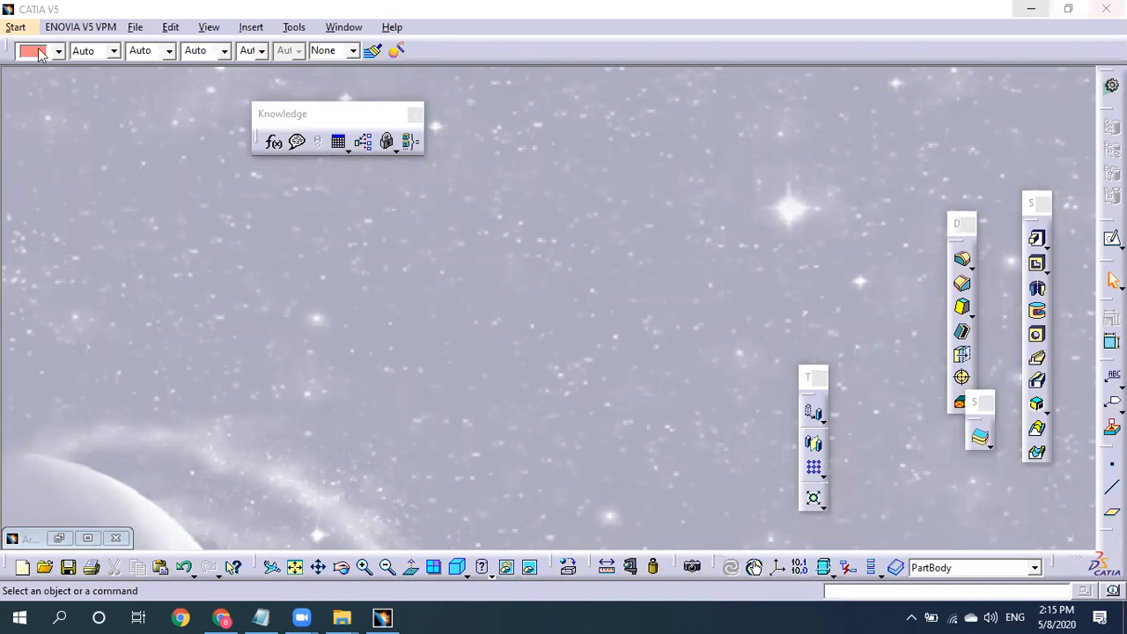
Start a new catalog in the Catalog Editor workbench.
{"action": "mouse_move", "coordinate": [78, 51]}
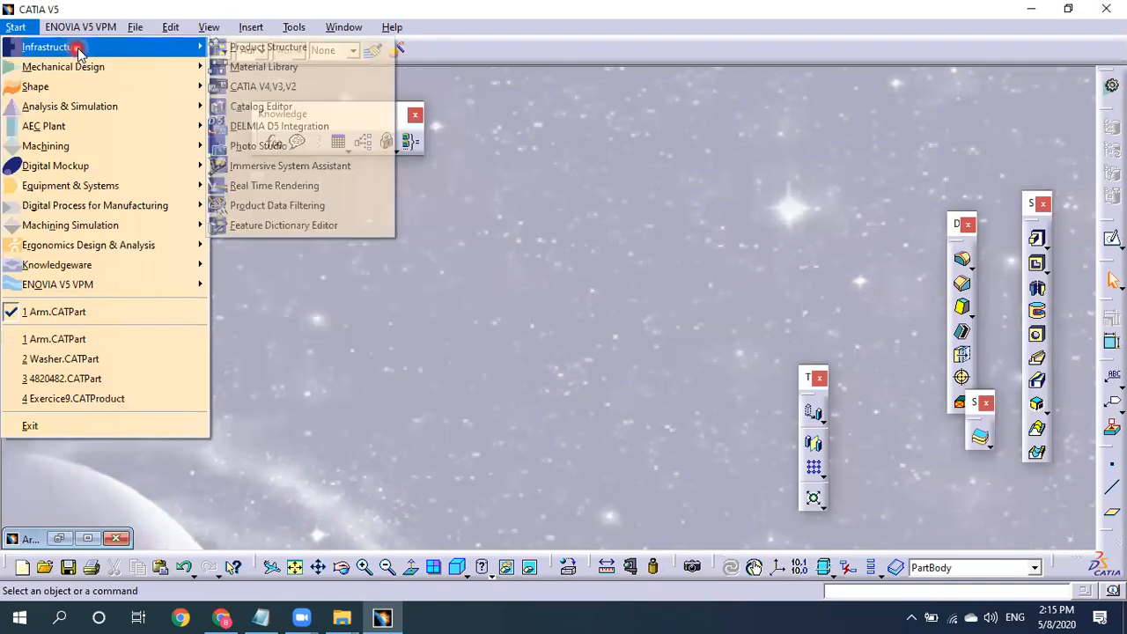
{"action": "left_click", "coordinate": [273, 107]}
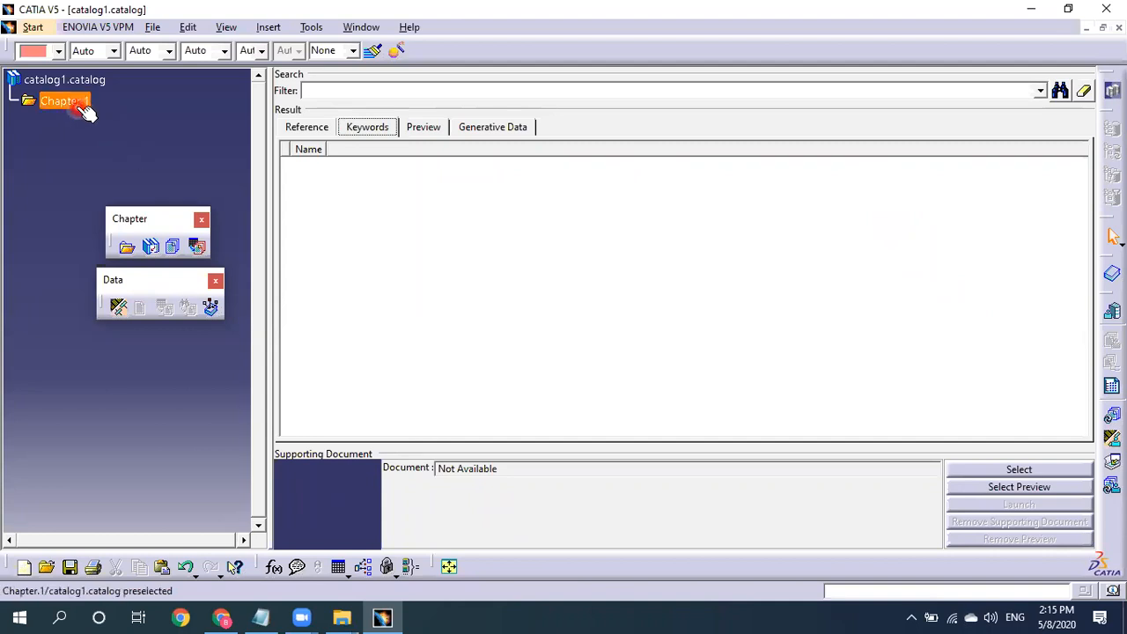
{"action": "left_click", "coordinate": [79, 81]}
{"action": "right_click", "coordinate": [79, 82]}
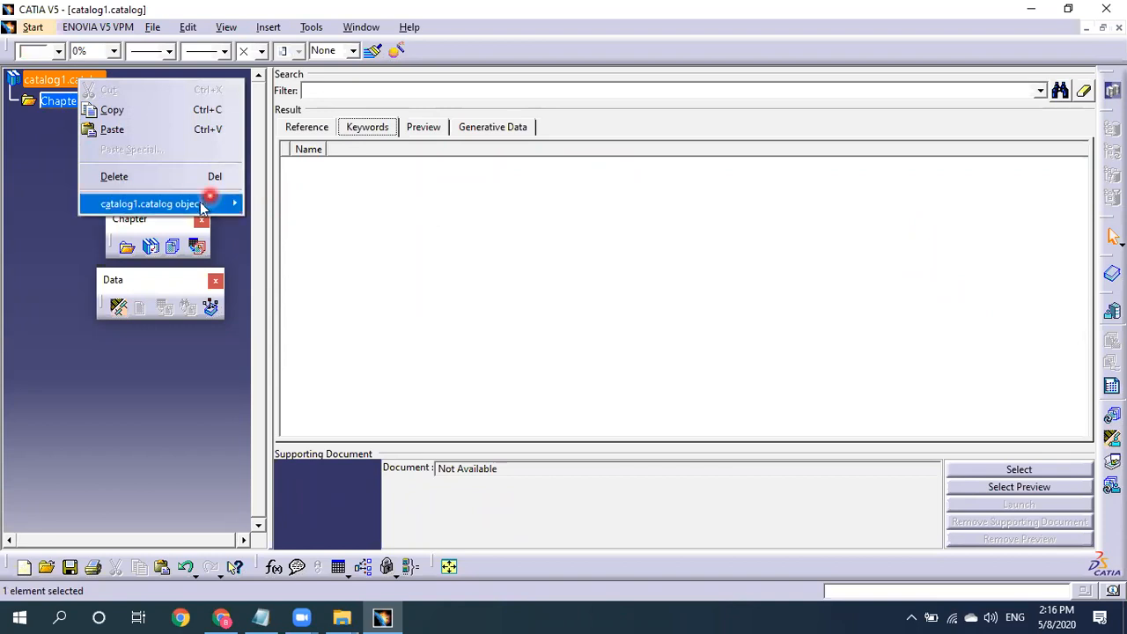
{"action": "left_click", "coordinate": [272, 206]}
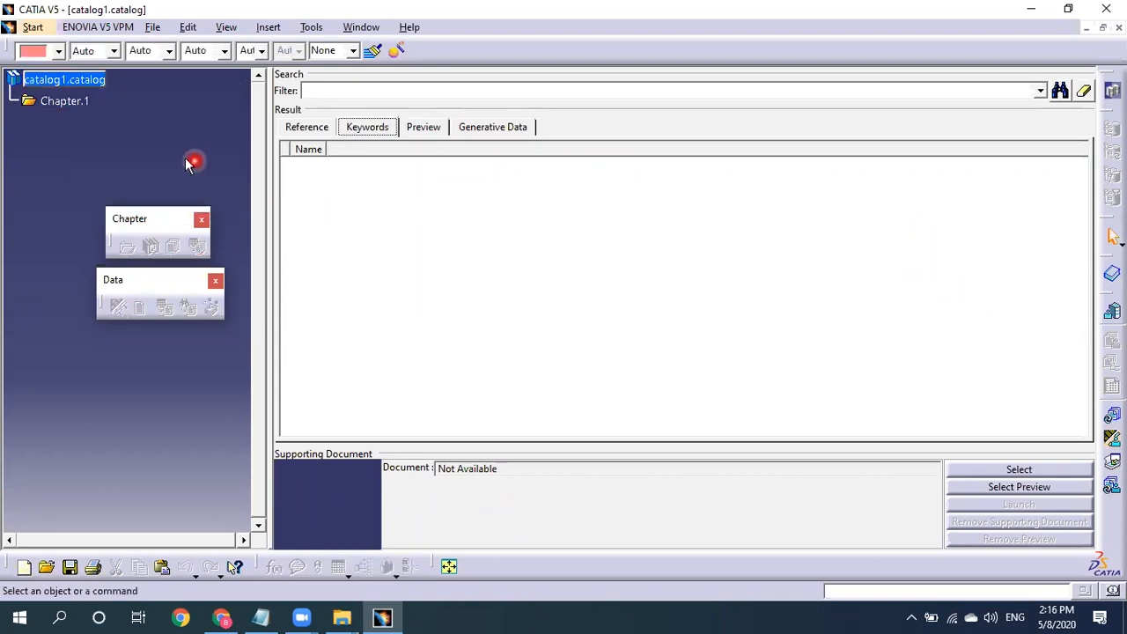
{"action": "right_click", "coordinate": [65, 102]}
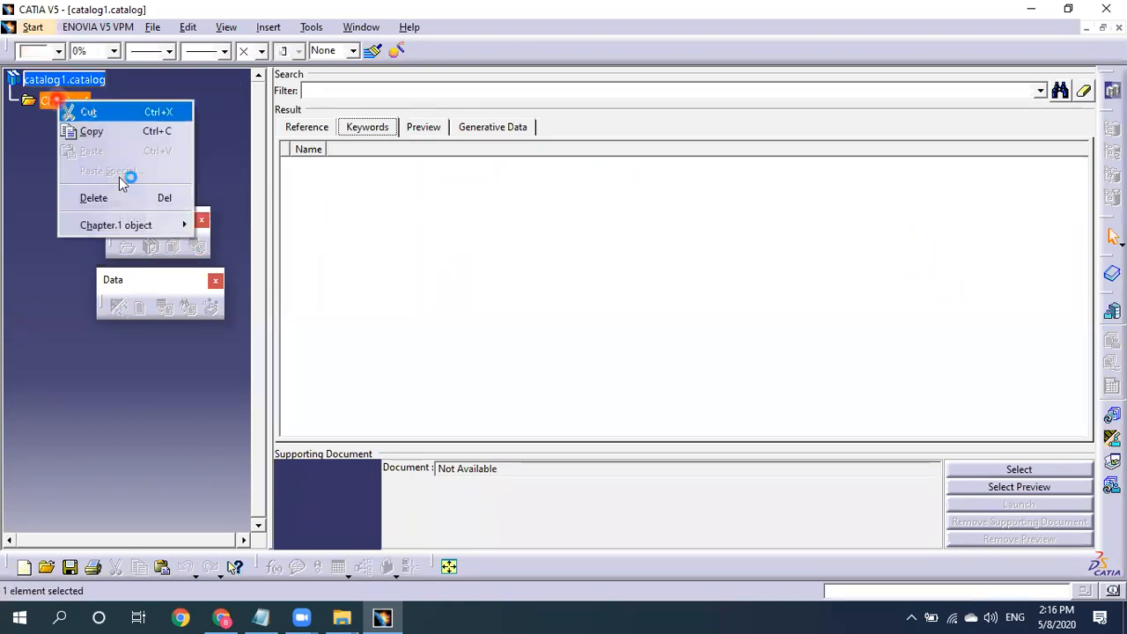
{"action": "mouse_move", "coordinate": [133, 225]}
{"action": "left_click", "coordinate": [221, 226]}
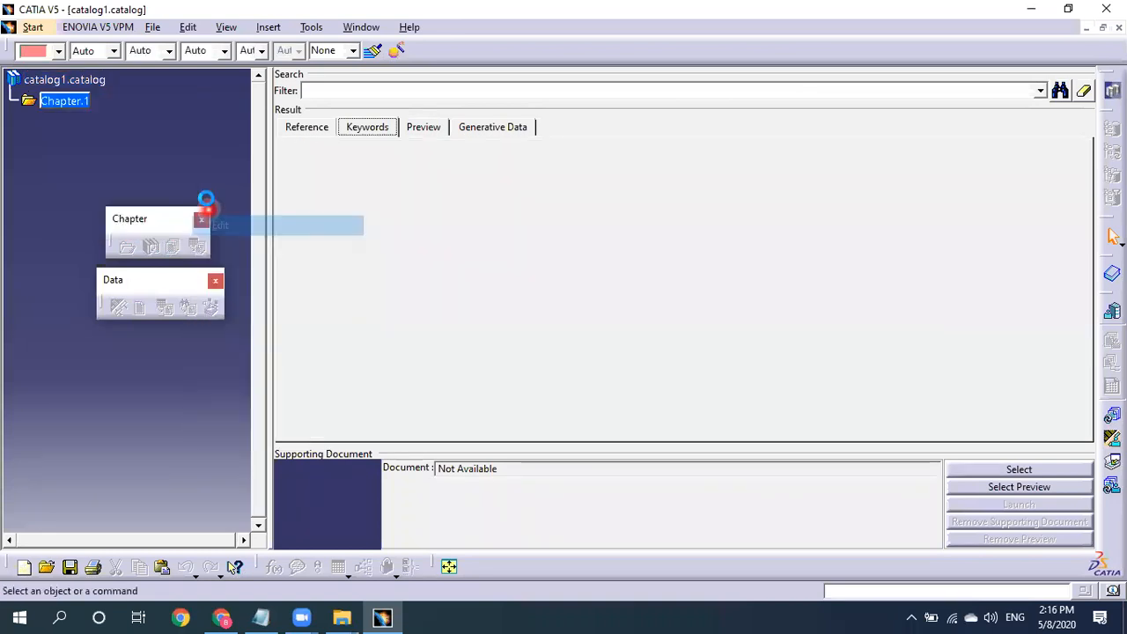
{"action": "right_click", "coordinate": [59, 103]}
{"action": "mouse_move", "coordinate": [181, 228]}
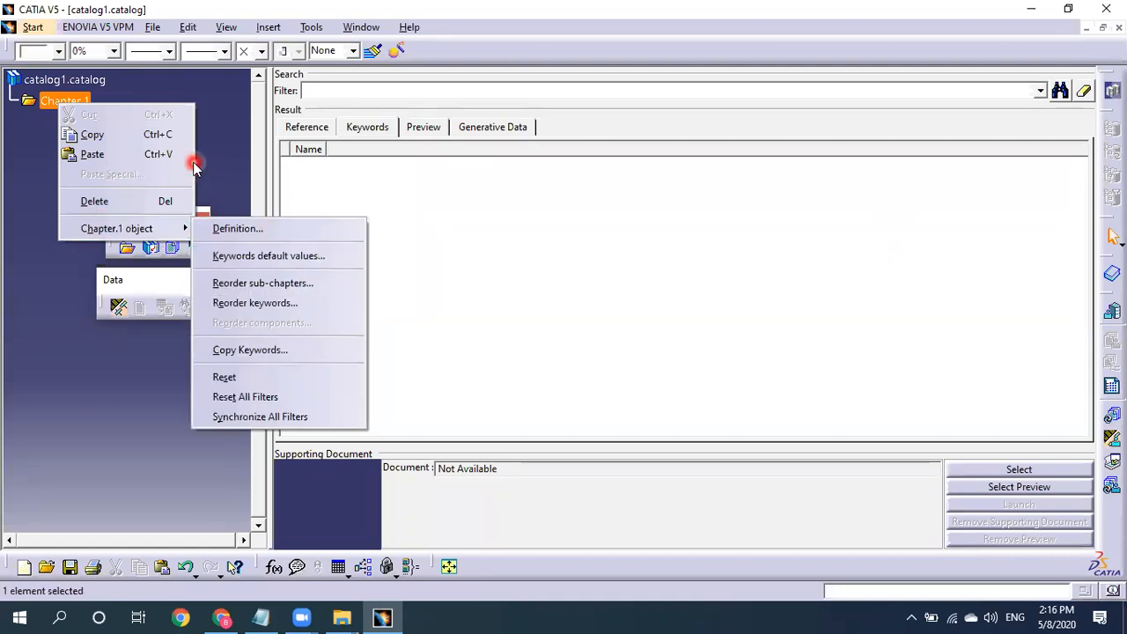
{"action": "left_click", "coordinate": [231, 174]}
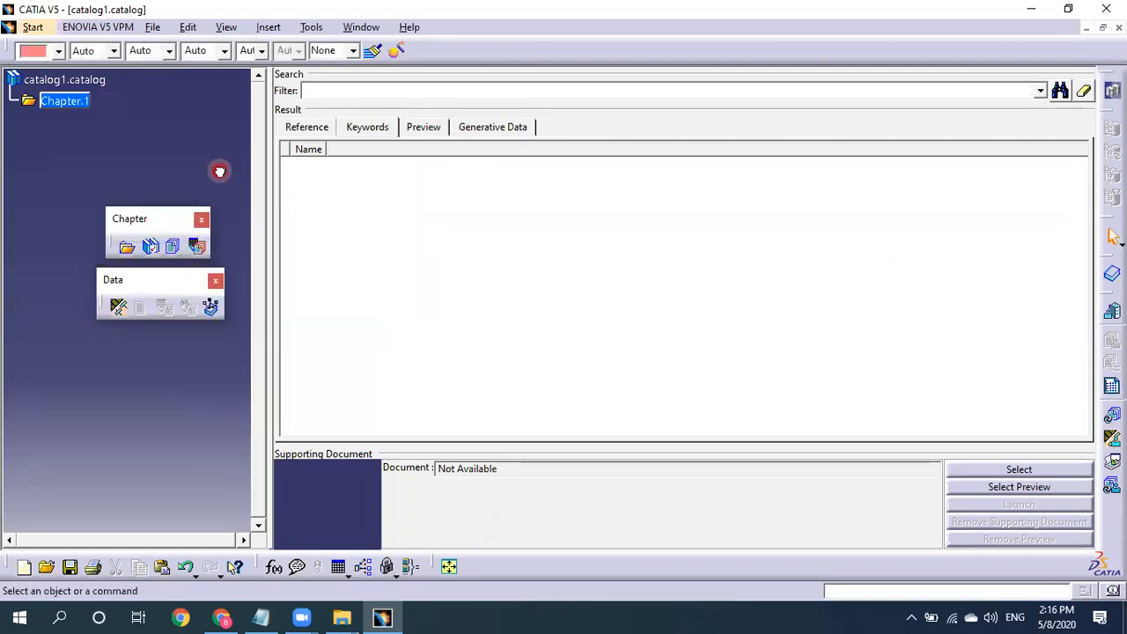
Add a sub-chapter named STD Parts under Chapter.1 of the catalog.
{"action": "left_click", "coordinate": [128, 248]}
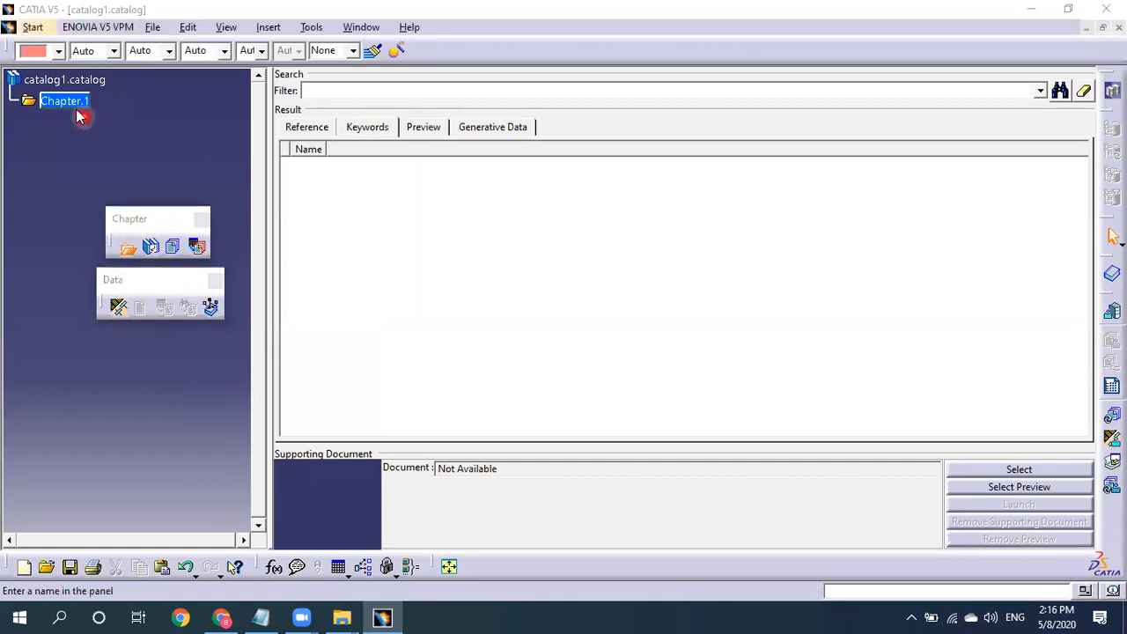
{"action": "left_click", "coordinate": [852, 283]}
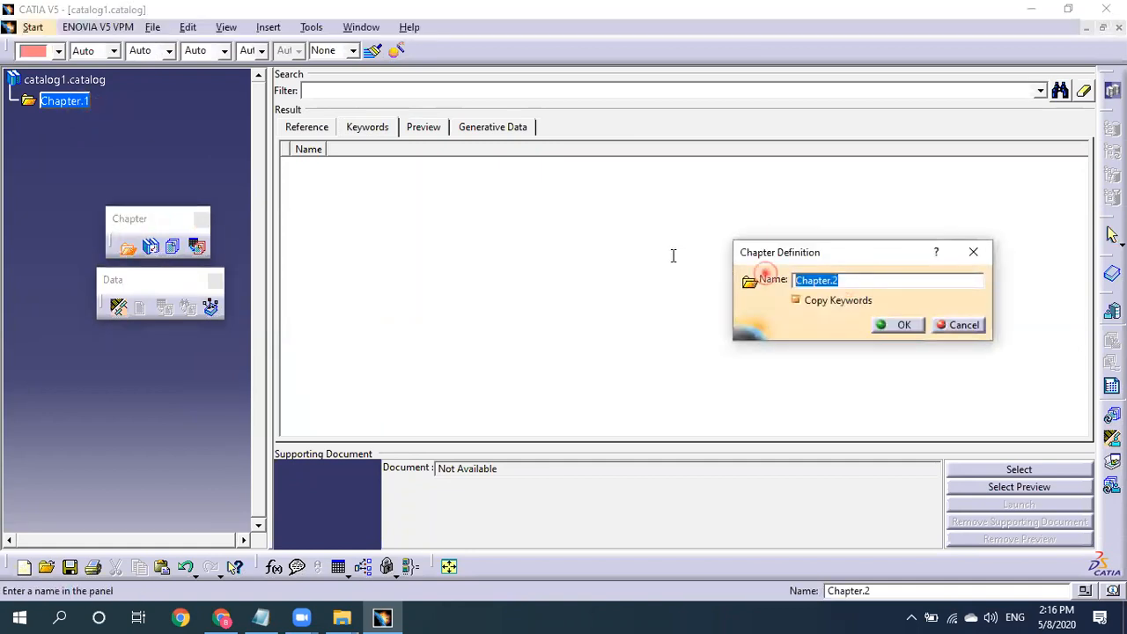
{"action": "type", "text": "S"}
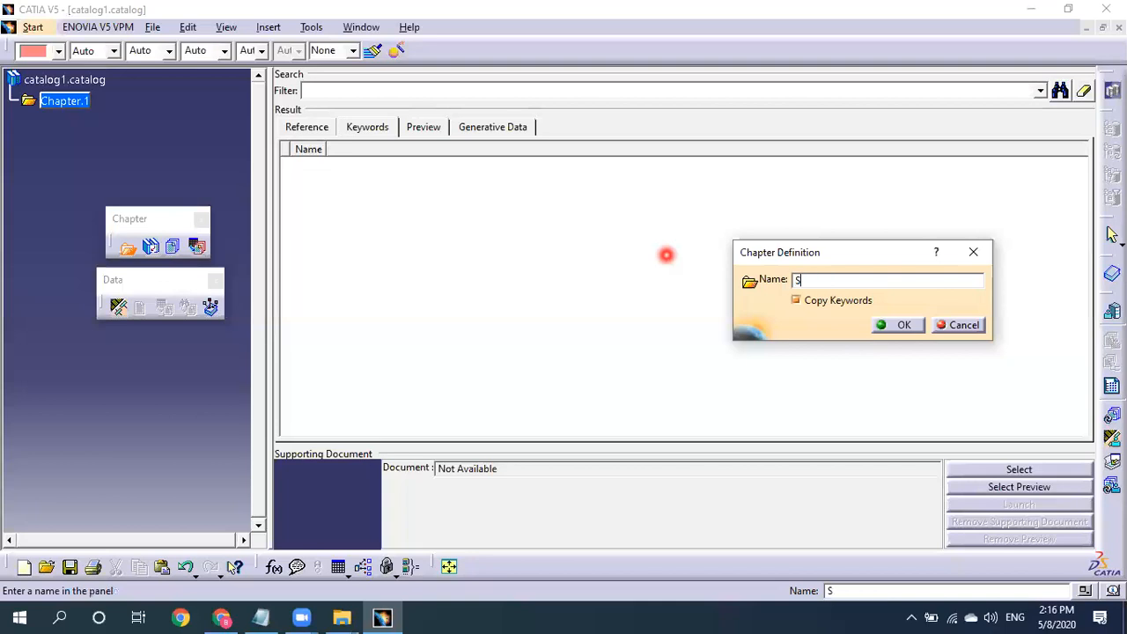
{"action": "type", "text": "TD Wal"}
{"action": "key", "text": "BackSpace"}
{"action": "key", "text": "BackSpace"}
{"action": "key", "text": "BackSpace"}
{"action": "key", "text": "BackSpace"}
{"action": "type", "text": "Parts"}
{"action": "key", "text": "Return"}
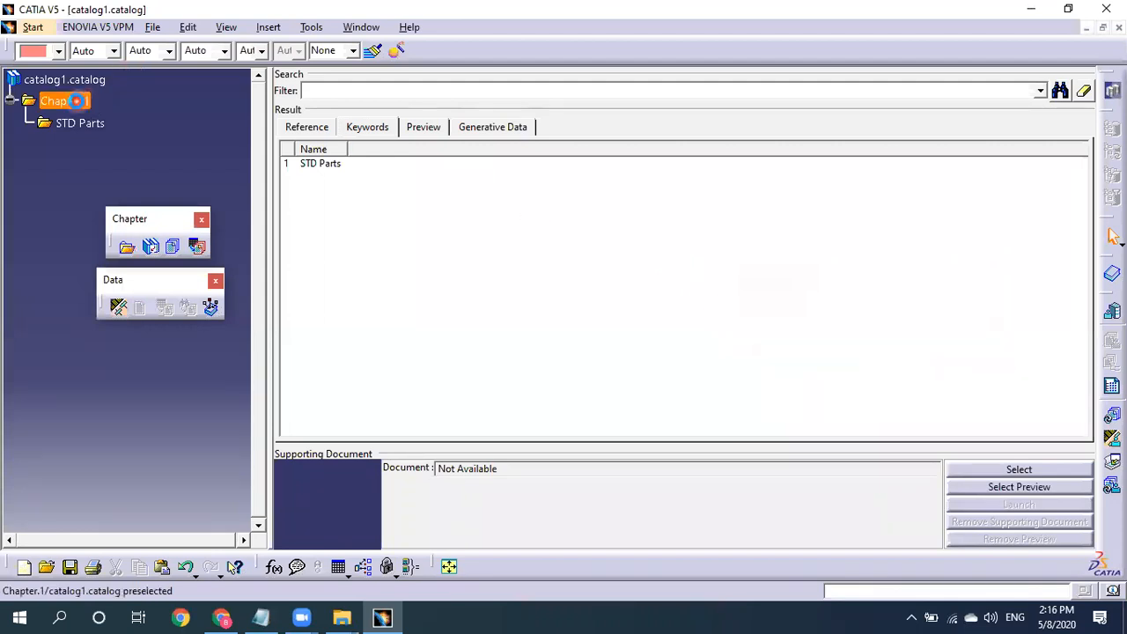
Add a second sub-chapter named Special Parts under Chapter.1.
{"action": "left_click", "coordinate": [77, 101]}
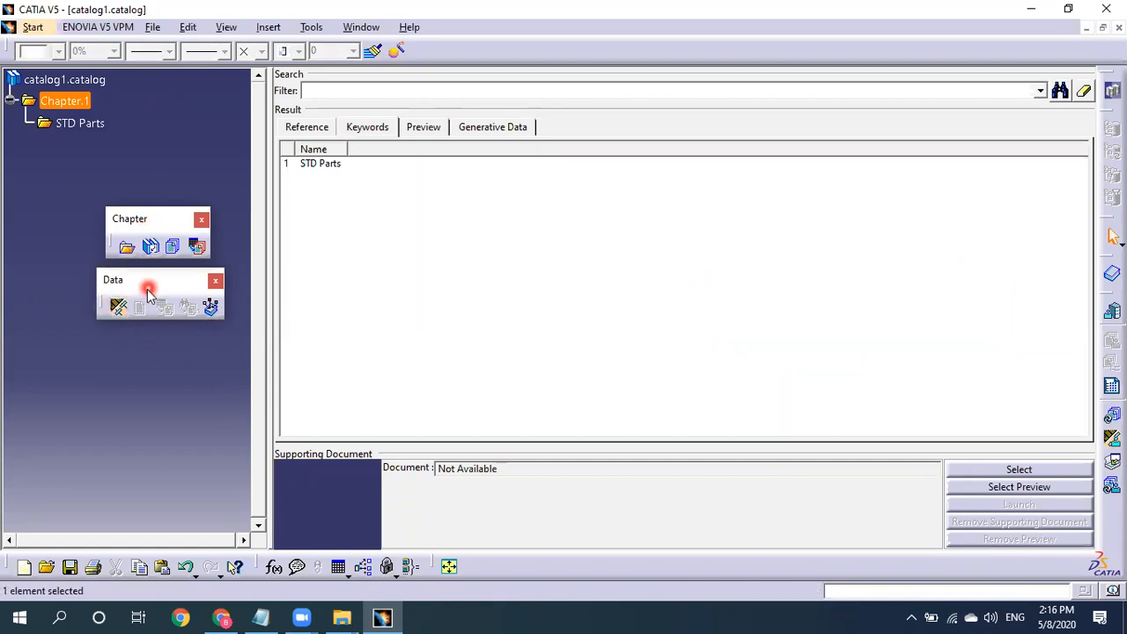
{"action": "left_click", "coordinate": [128, 251]}
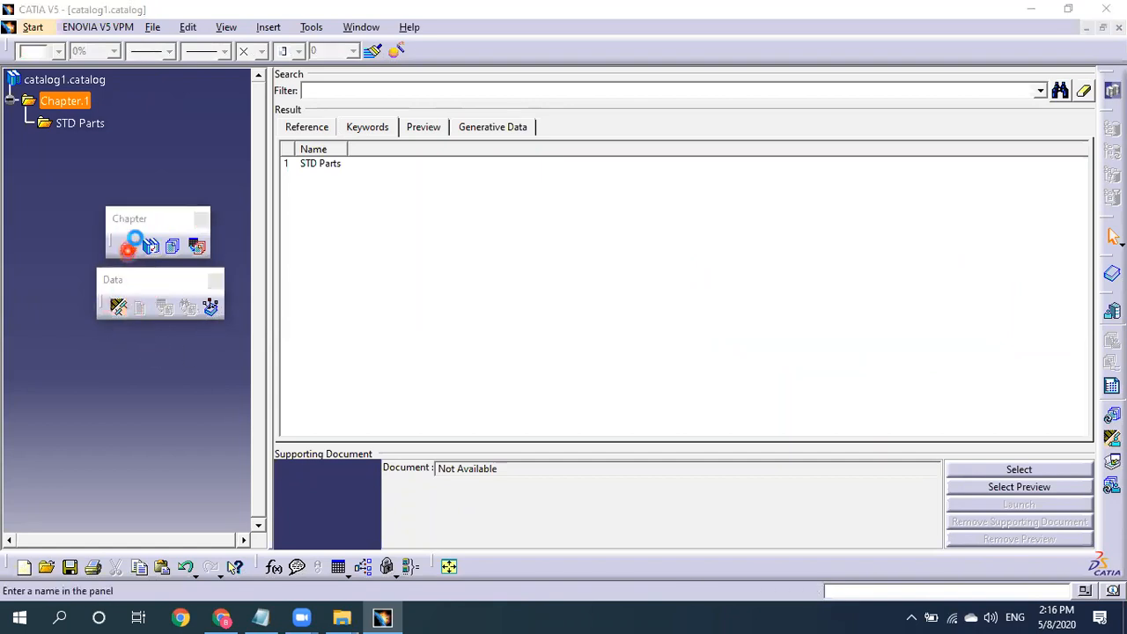
{"action": "left_click_drag", "start_coordinate": [913, 283], "coordinate": [695, 274]}
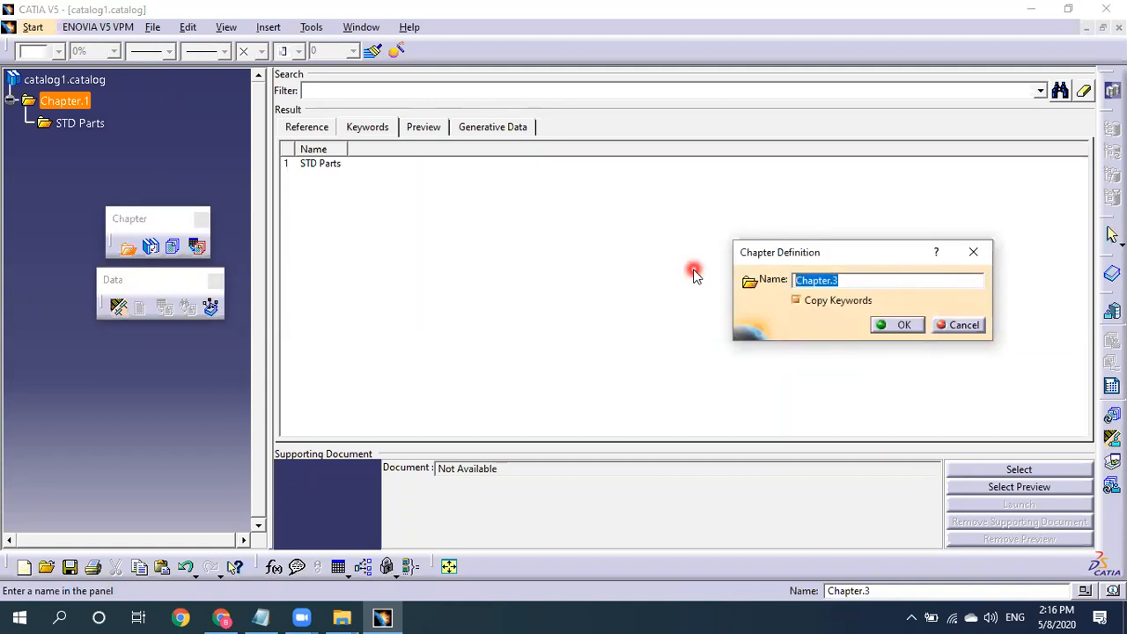
{"action": "type", "text": "Spe"}
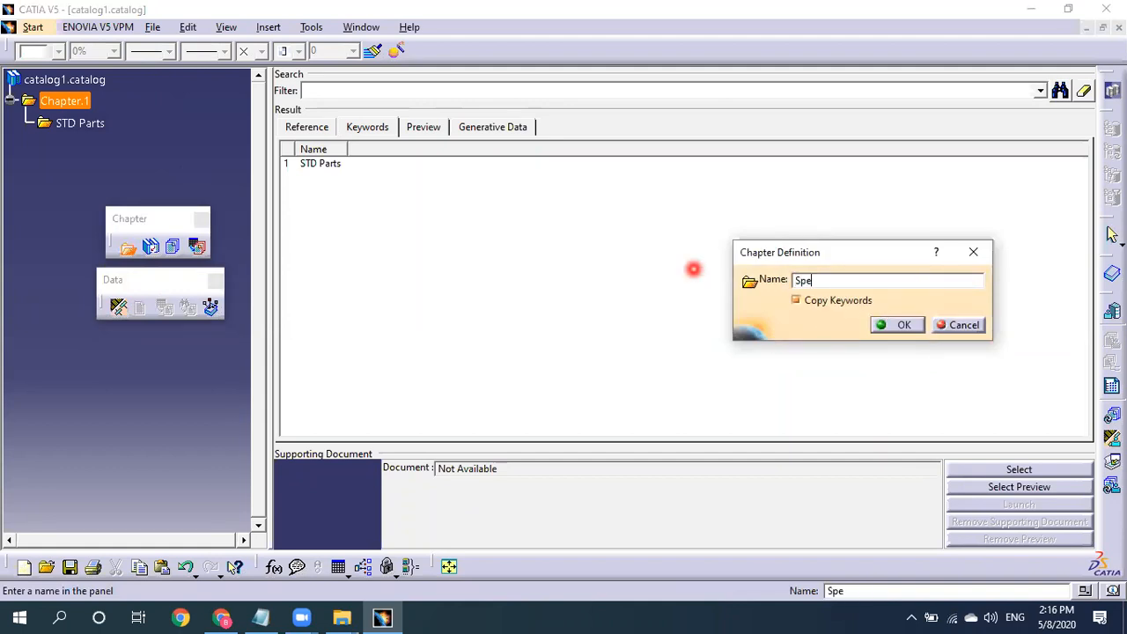
{"action": "type", "text": "cial Parts"}
{"action": "key", "text": "Return"}
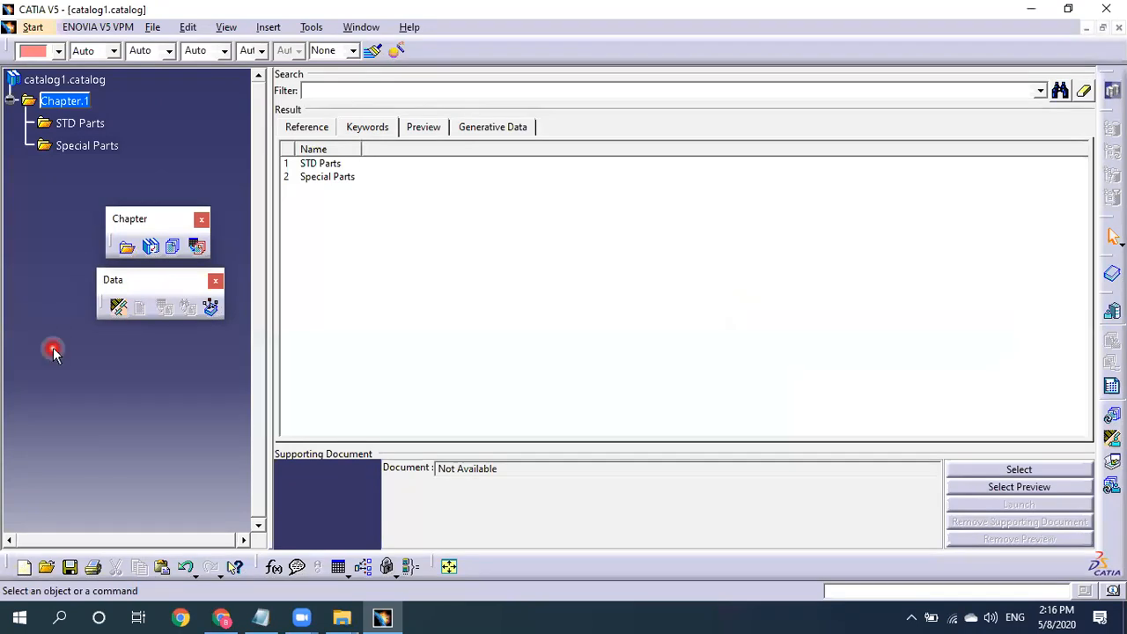
Inspect the arm model and its relations in Arm.CATPart and return to the catalog document.
{"action": "left_click", "coordinate": [86, 145]}
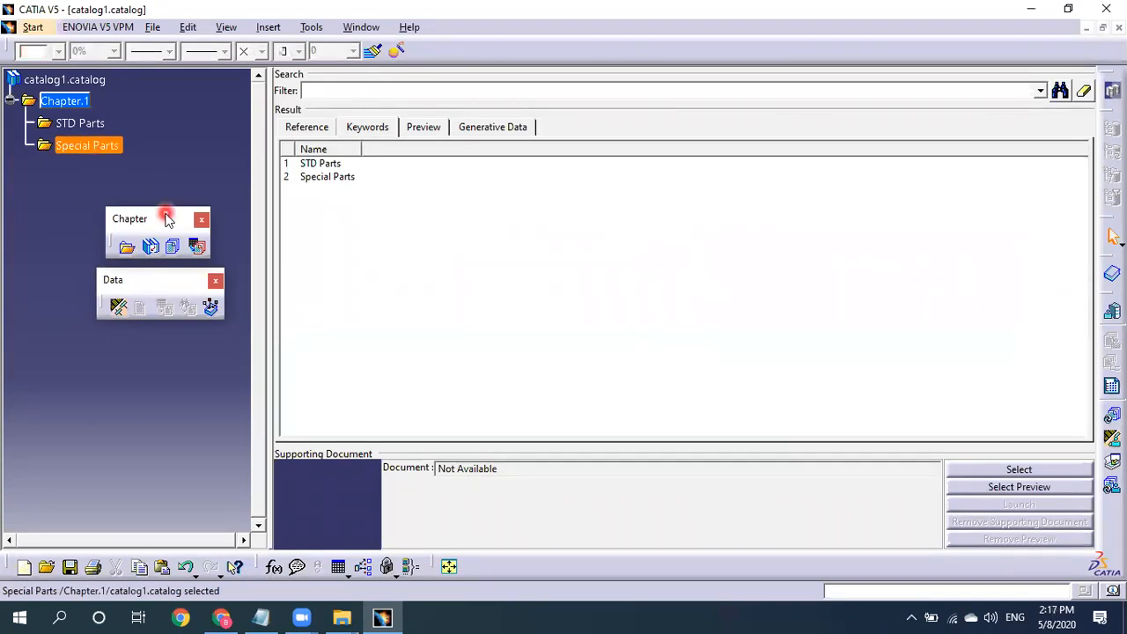
{"action": "left_click", "coordinate": [361, 28]}
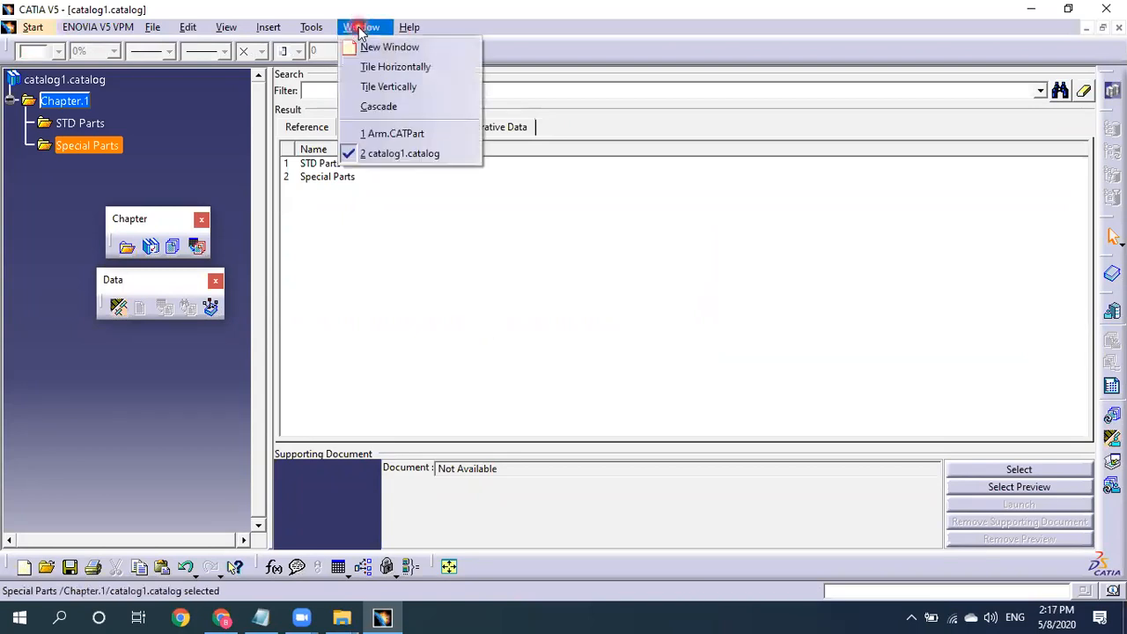
{"action": "left_click", "coordinate": [407, 133]}
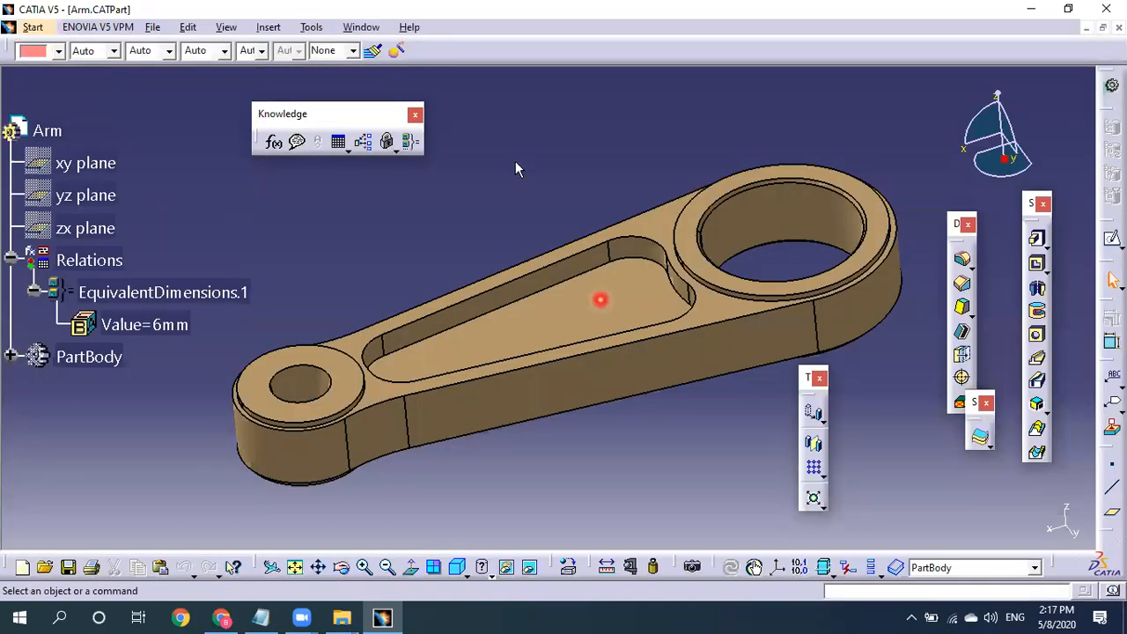
{"action": "middle_click_drag", "start_coordinate": [515, 162], "coordinate": [720, 302]}
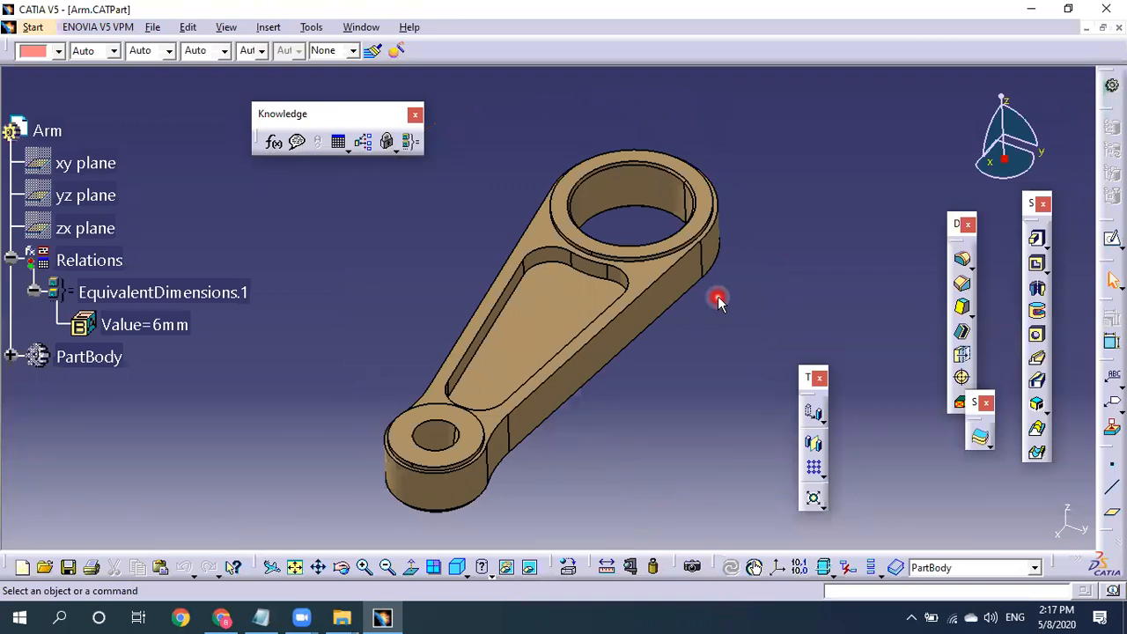
{"action": "left_click", "coordinate": [9, 259]}
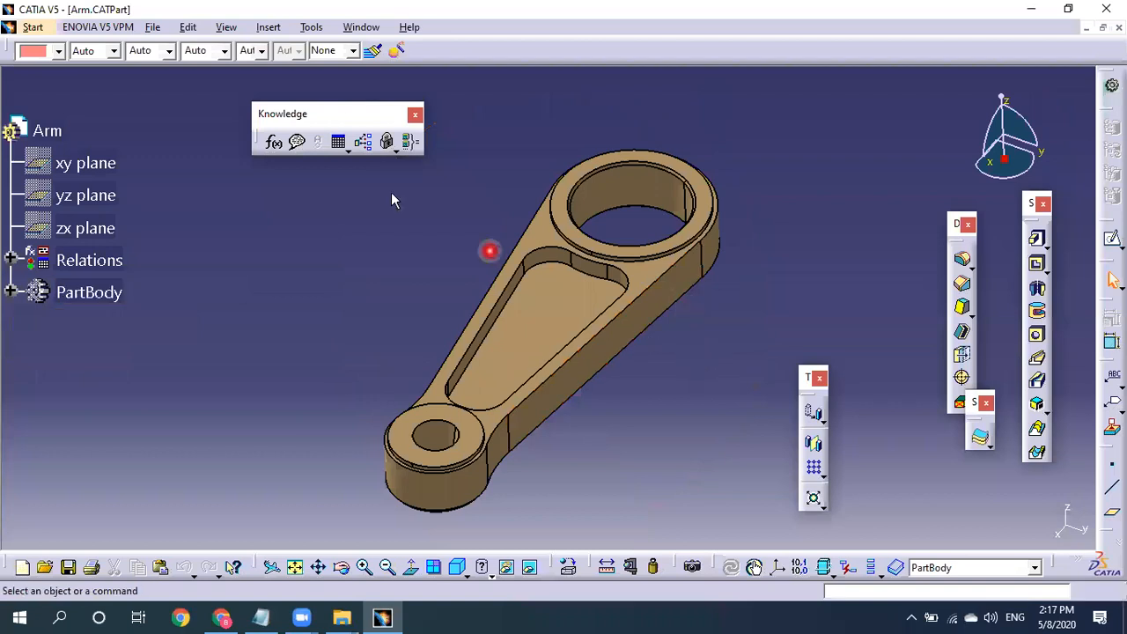
{"action": "left_click", "coordinate": [363, 28]}
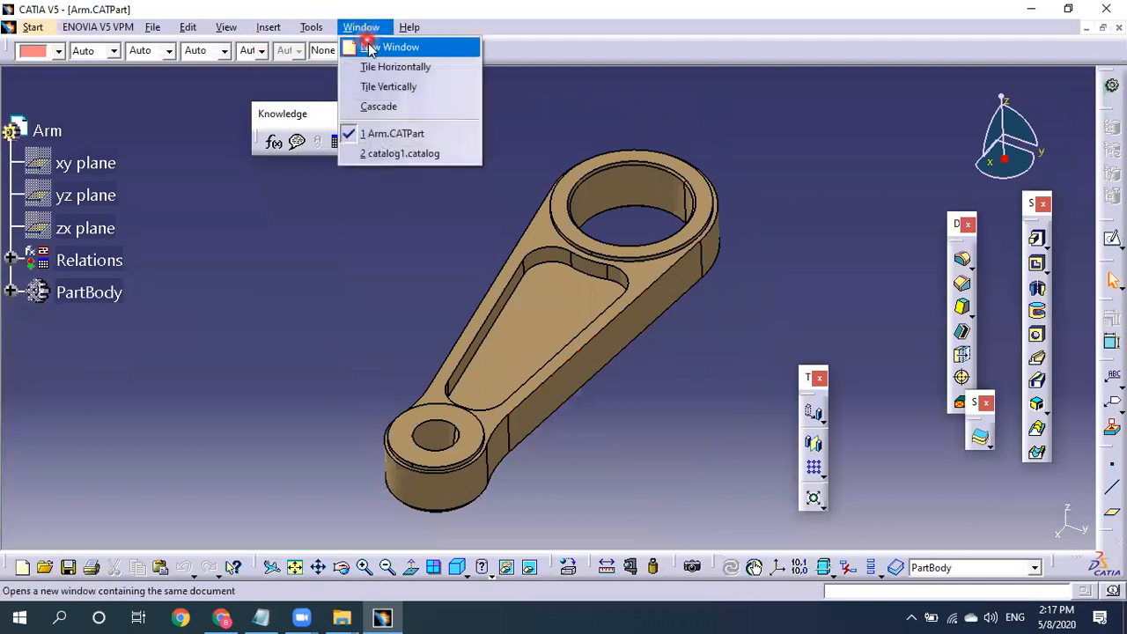
{"action": "left_click", "coordinate": [380, 151]}
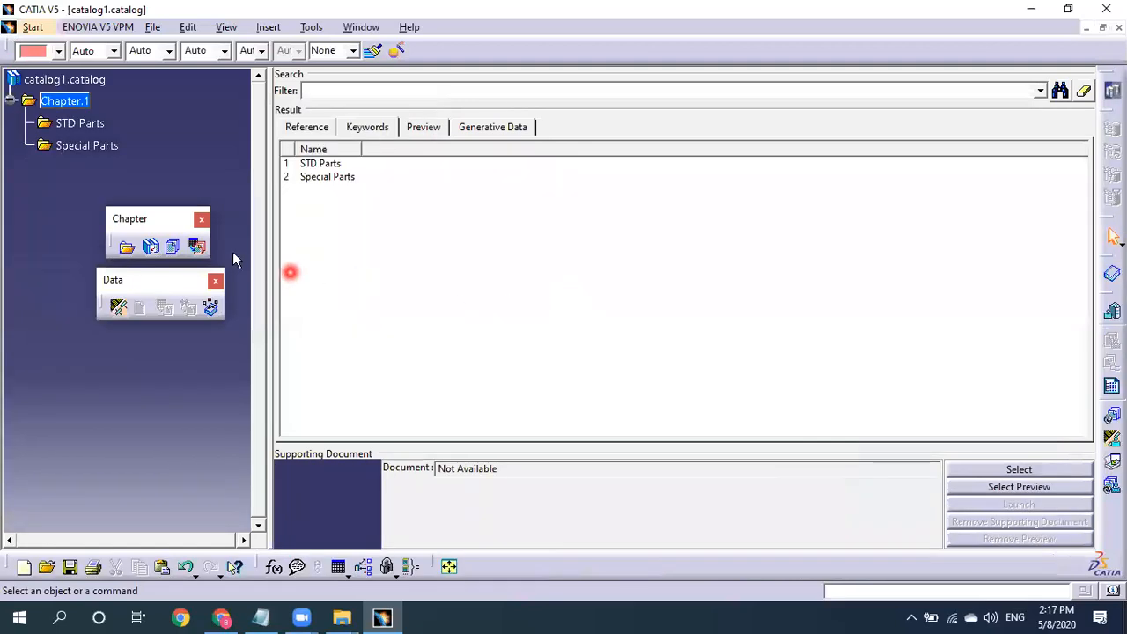
Add a component family named Arm, with the Standard type, to the Special Parts chapter.
{"action": "left_click", "coordinate": [87, 146]}
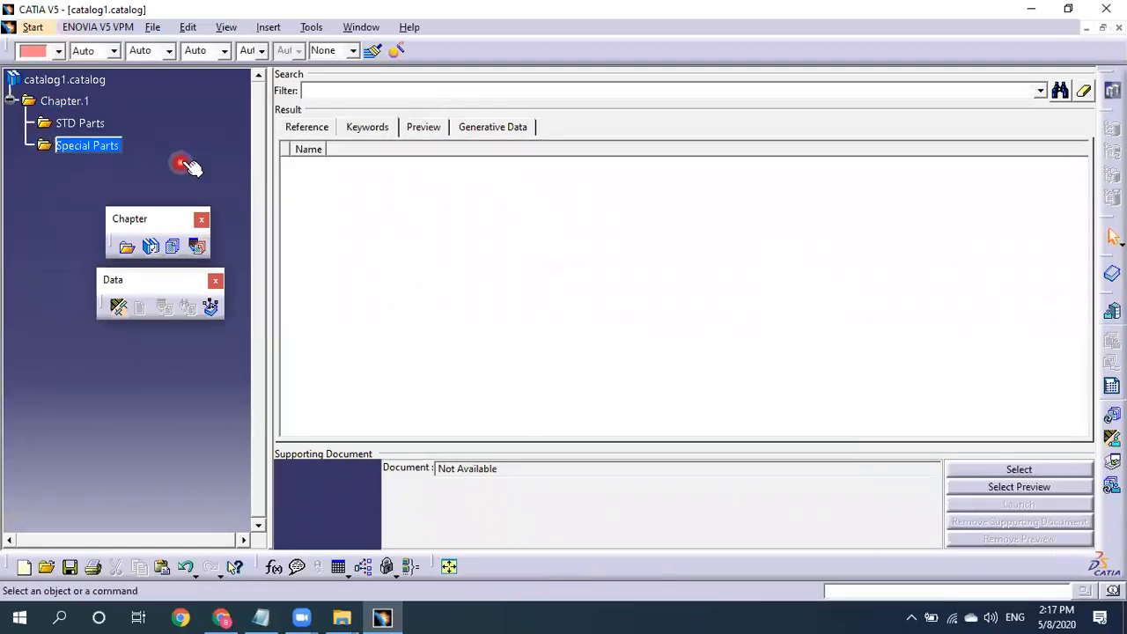
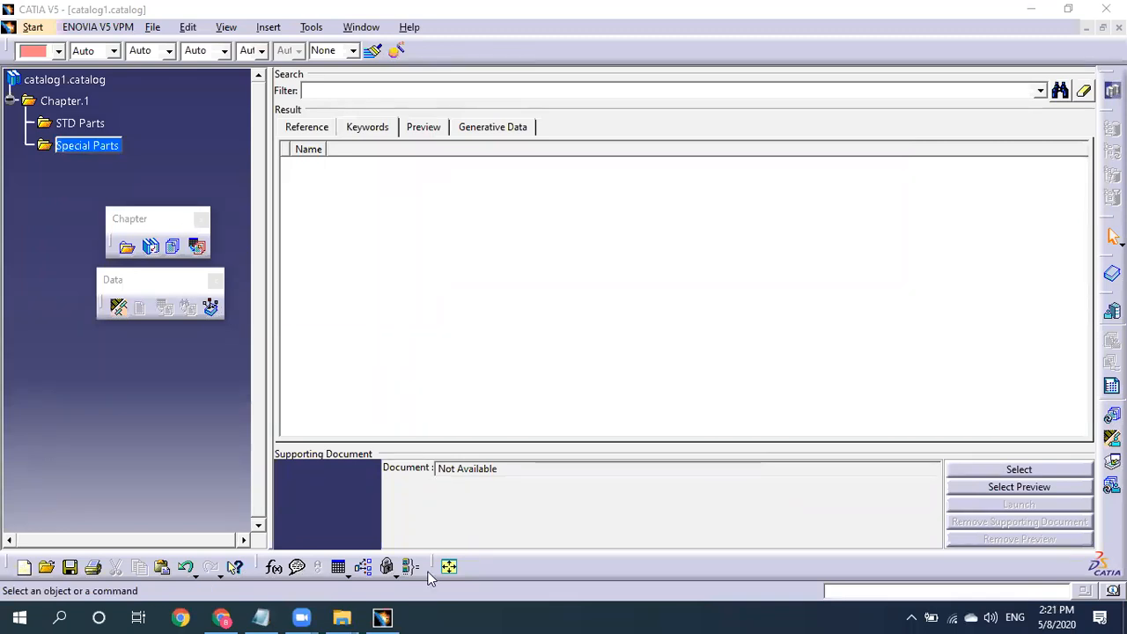
{"action": "left_click", "coordinate": [175, 250]}
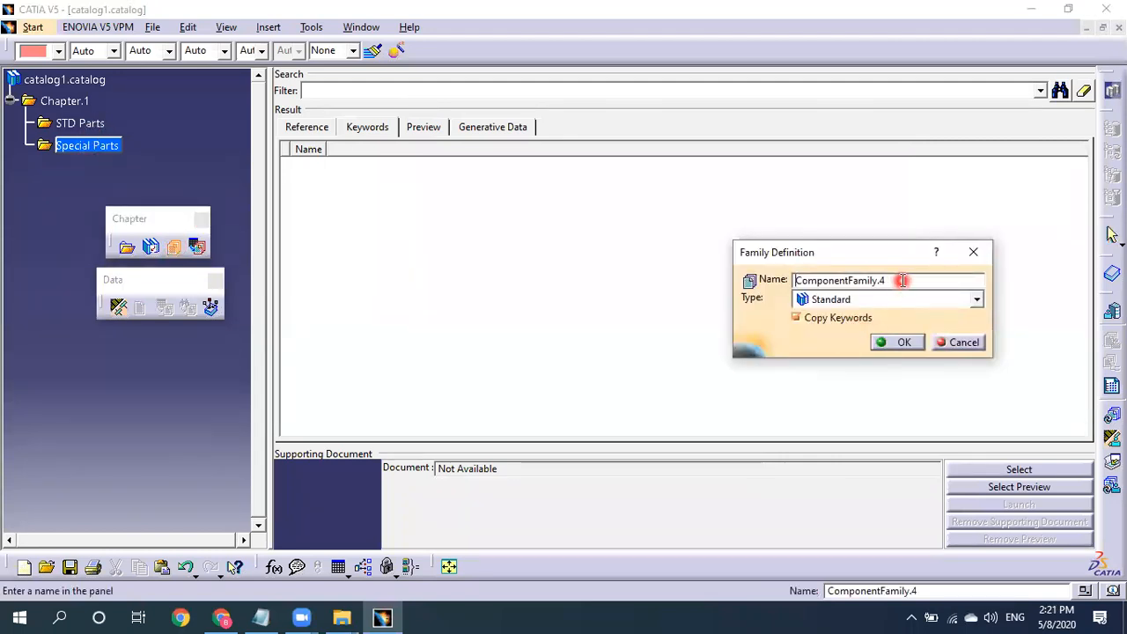
{"action": "left_click_drag", "start_coordinate": [902, 280], "coordinate": [606, 234]}
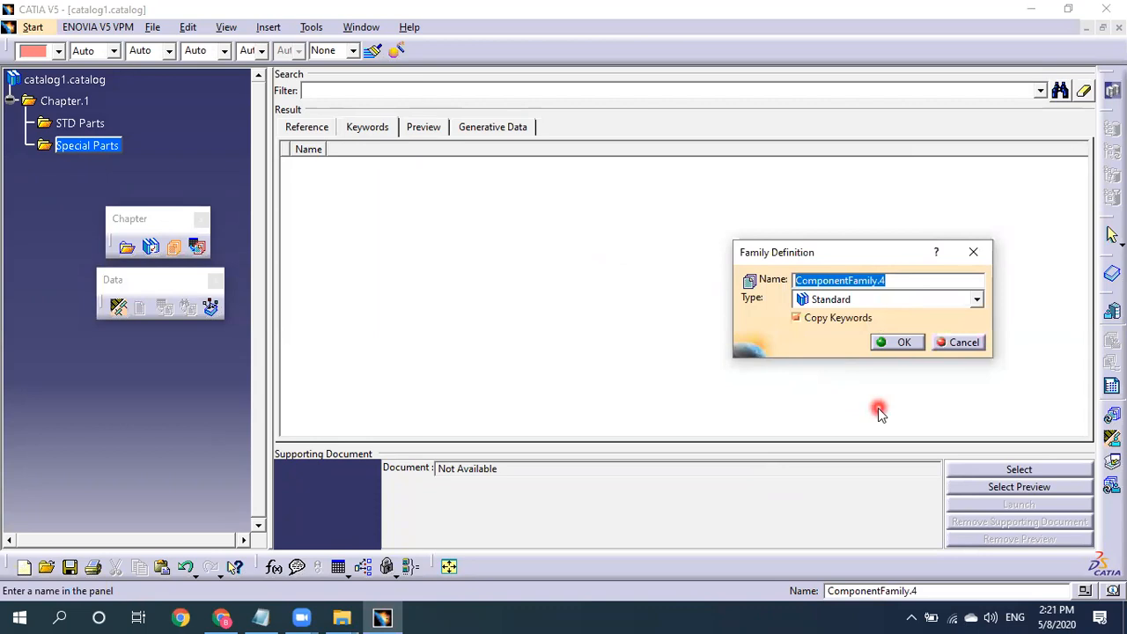
{"action": "type", "text": "Arm"}
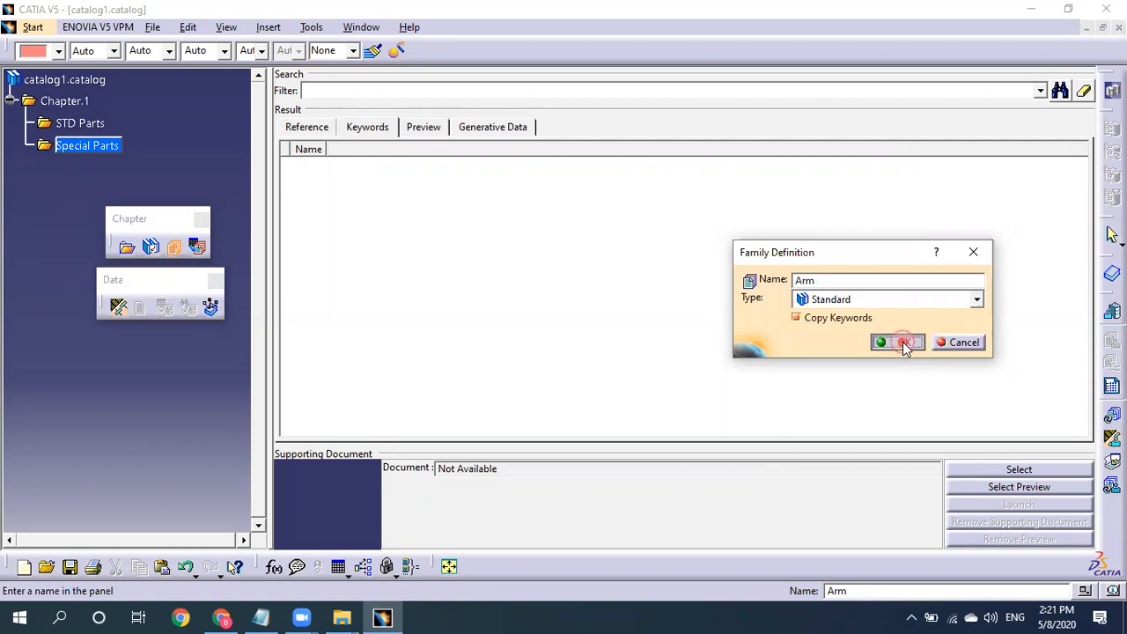
{"action": "left_click", "coordinate": [905, 344]}
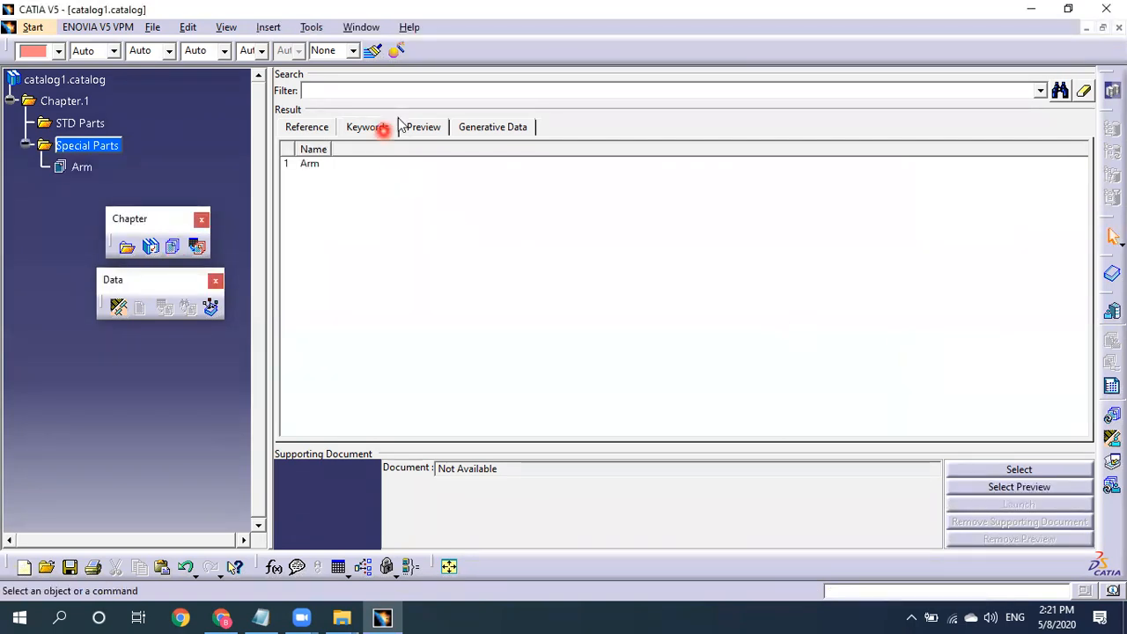
Examine the Special Parts chapter's keywords, reference, preview and generative data views, and check the Arm family in the catalog tree.
{"action": "left_click", "coordinate": [437, 126]}
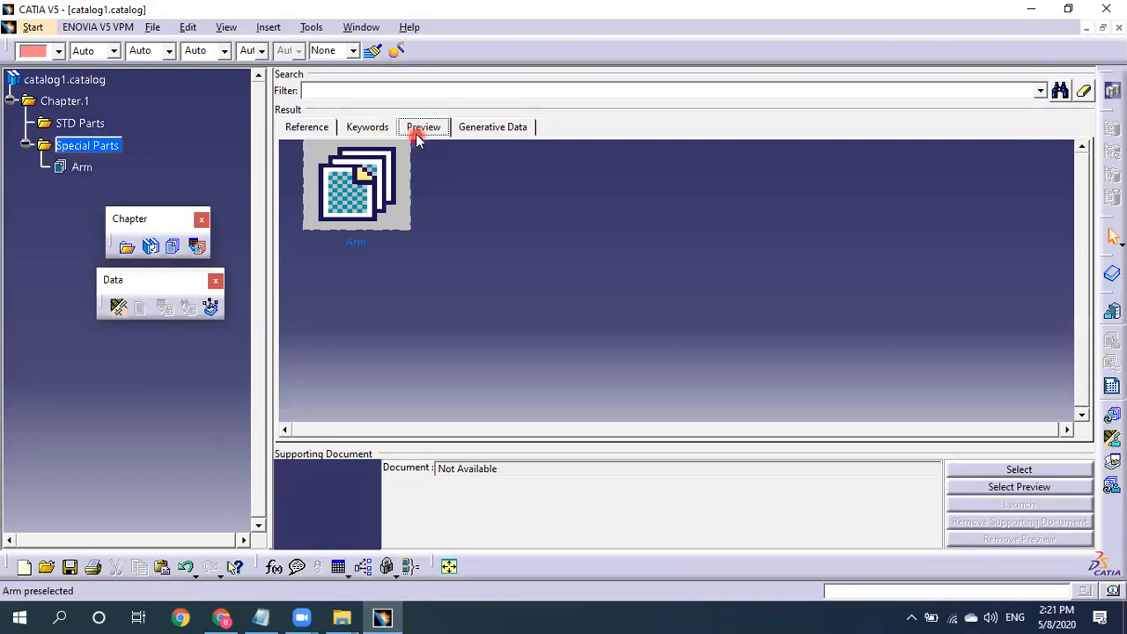
{"action": "left_click", "coordinate": [367, 129]}
{"action": "left_click", "coordinate": [426, 127]}
{"action": "left_click", "coordinate": [498, 131]}
{"action": "left_click", "coordinate": [310, 129]}
{"action": "left_click", "coordinate": [386, 129]}
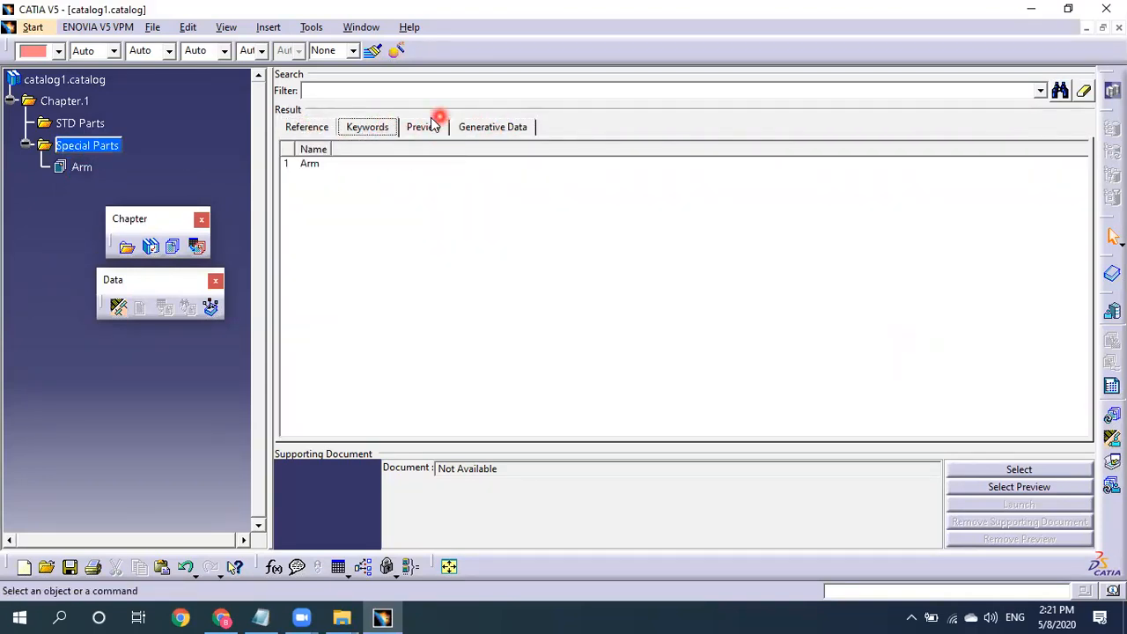
{"action": "left_click", "coordinate": [425, 126]}
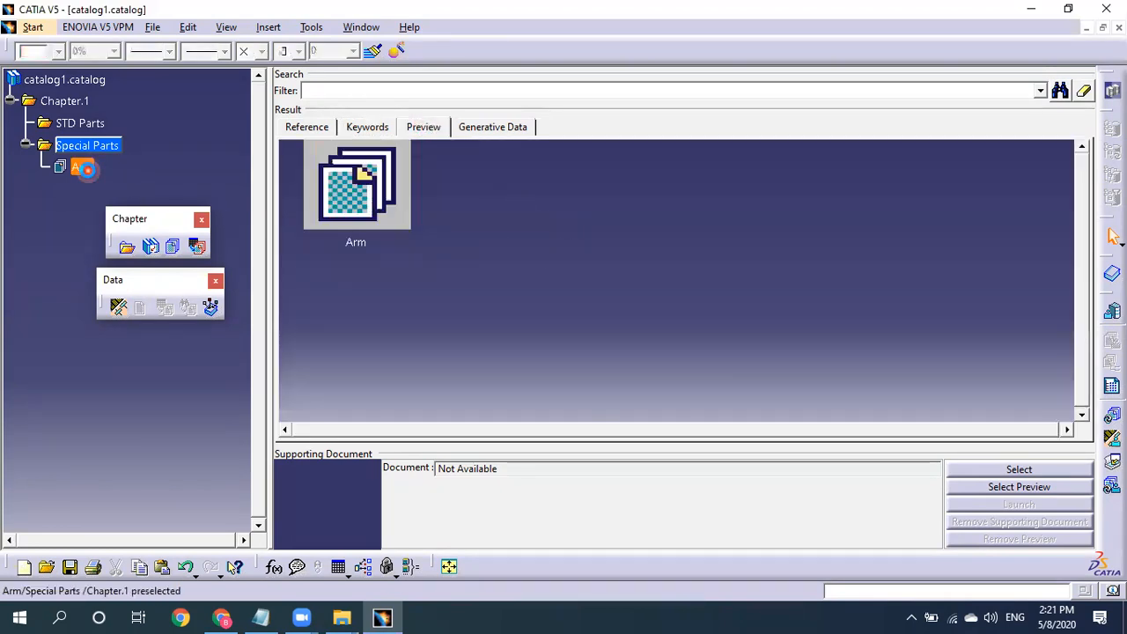
{"action": "left_click", "coordinate": [81, 167]}
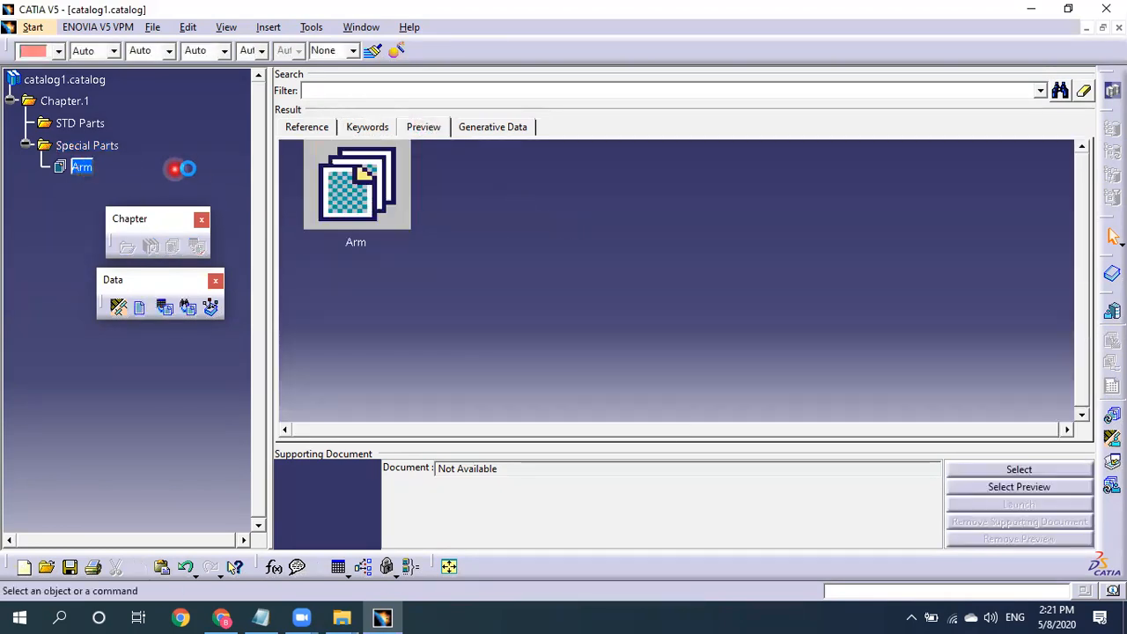
{"action": "left_click", "coordinate": [99, 147]}
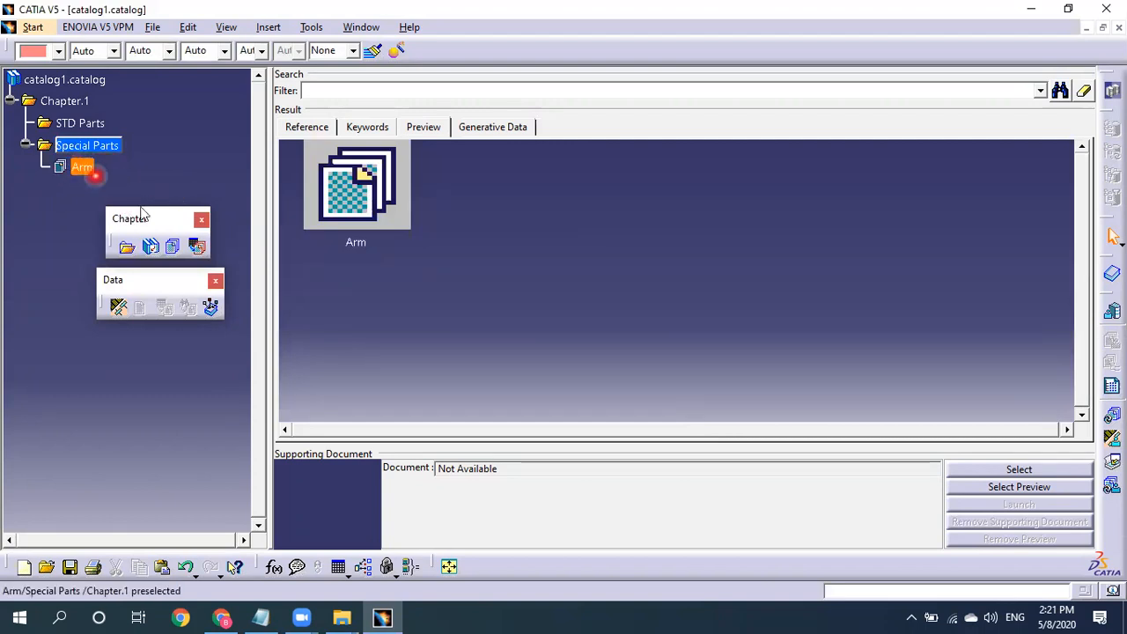
Start a new component description in the Arm family that references an external feature.
{"action": "left_click", "coordinate": [75, 169]}
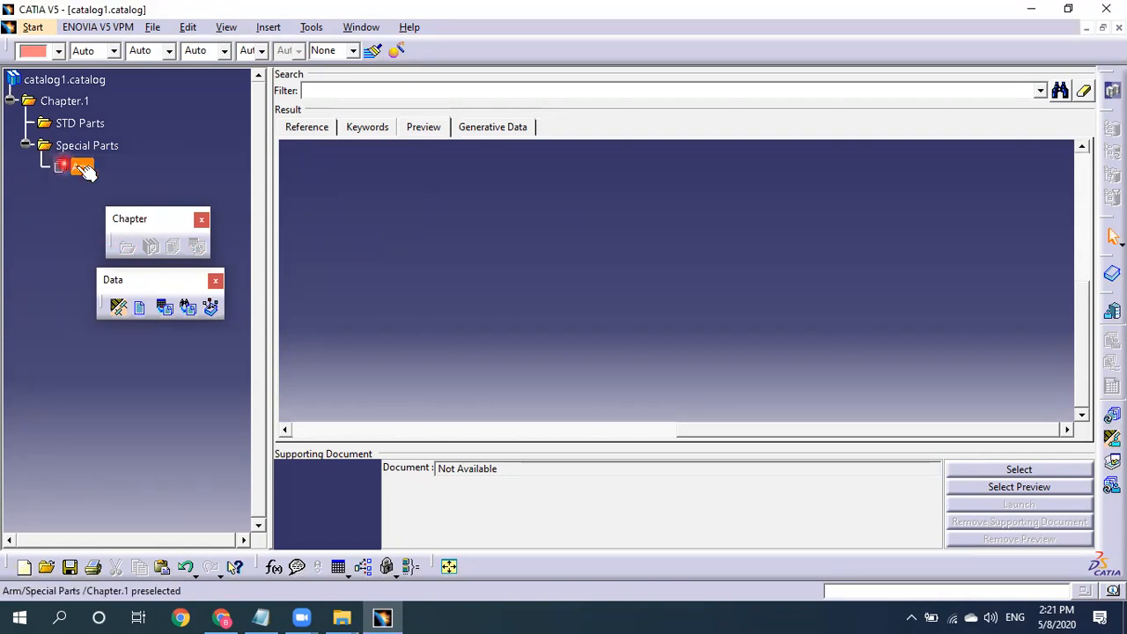
{"action": "left_click", "coordinate": [141, 308]}
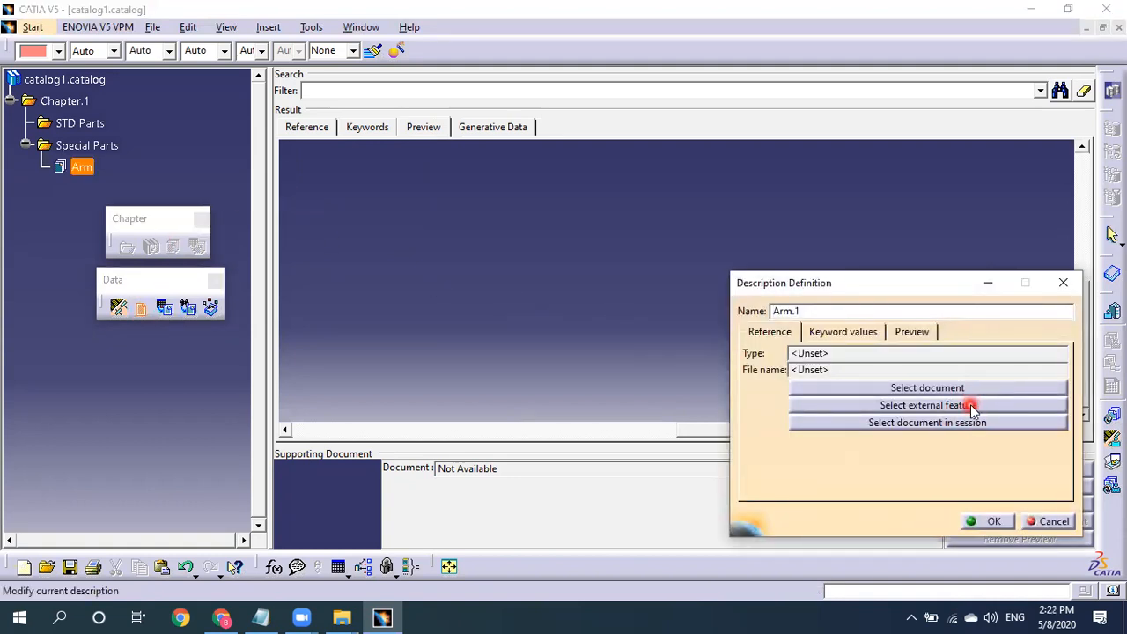
{"action": "left_click", "coordinate": [971, 407]}
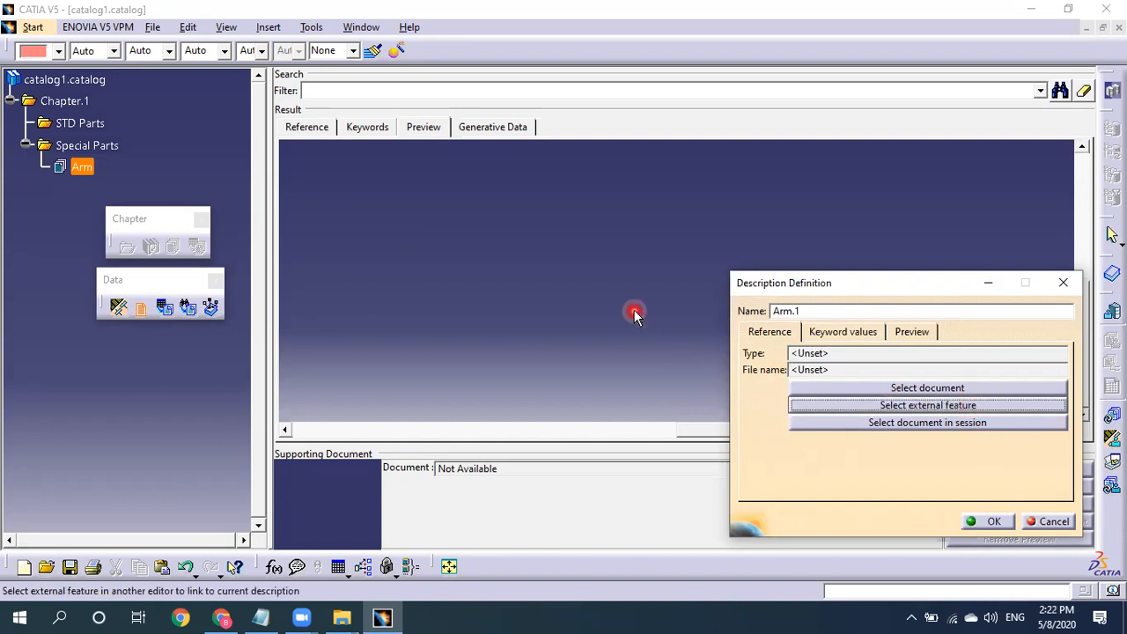
Try to tile the open catalog and Arm.CATPart windows horizontally and vertically.
{"action": "left_click", "coordinate": [357, 26]}
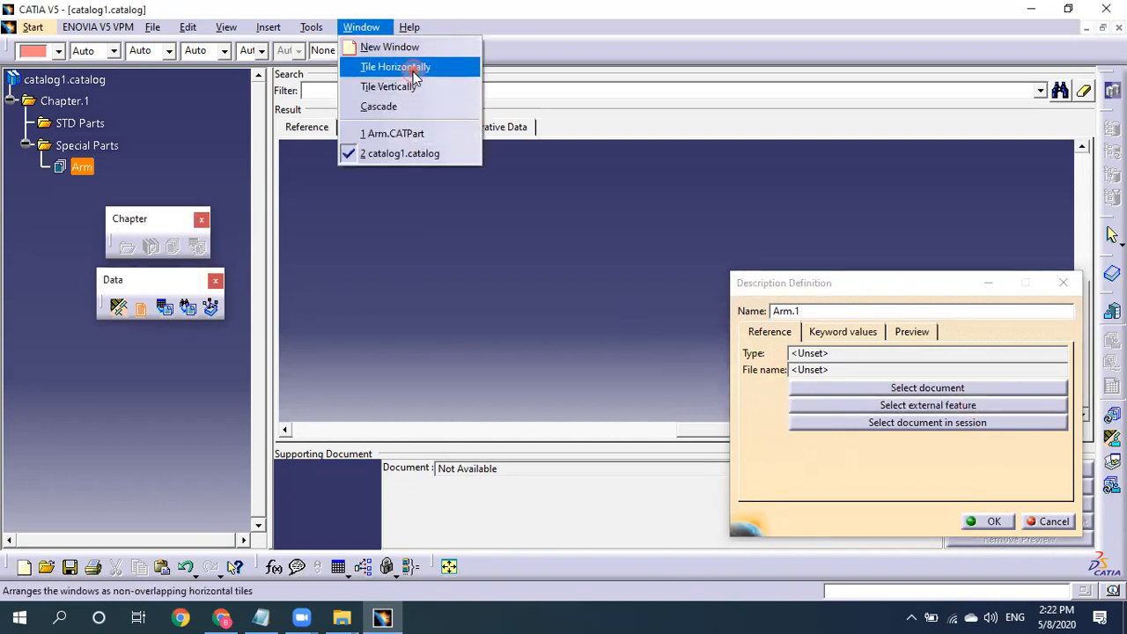
{"action": "left_click", "coordinate": [396, 67]}
{"action": "left_click", "coordinate": [512, 301]}
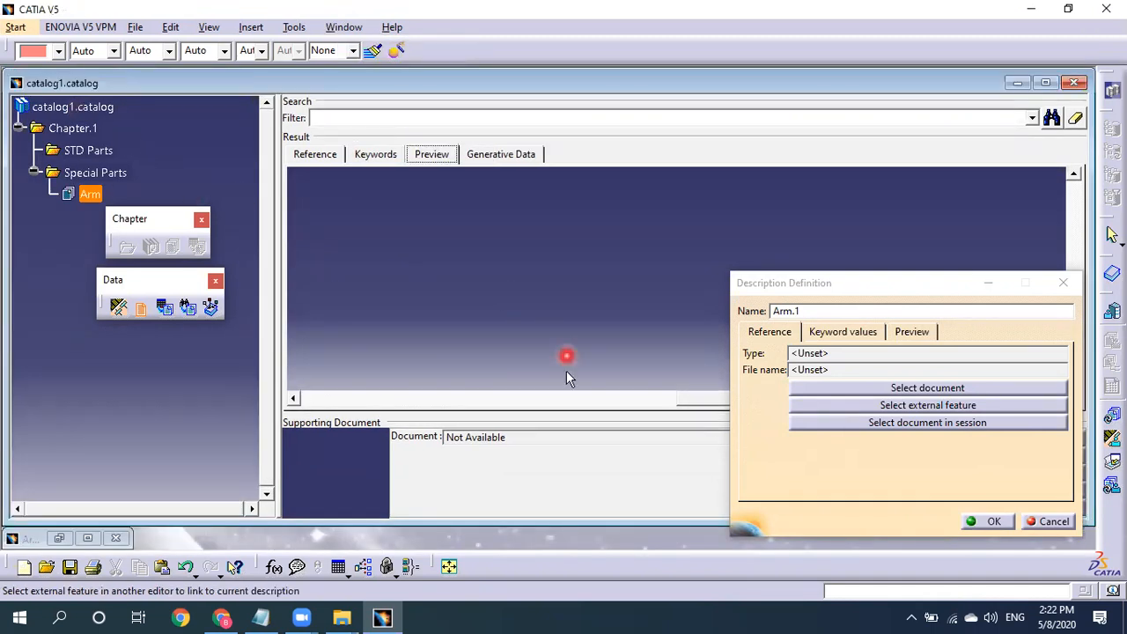
{"action": "left_click", "coordinate": [345, 27]}
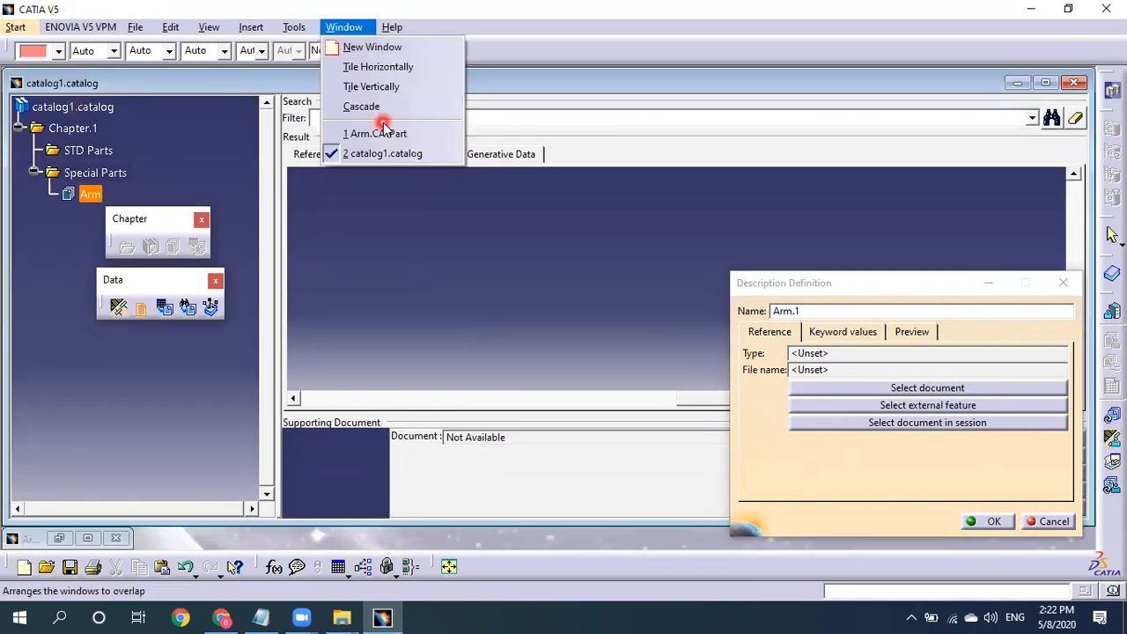
{"action": "left_click", "coordinate": [397, 68]}
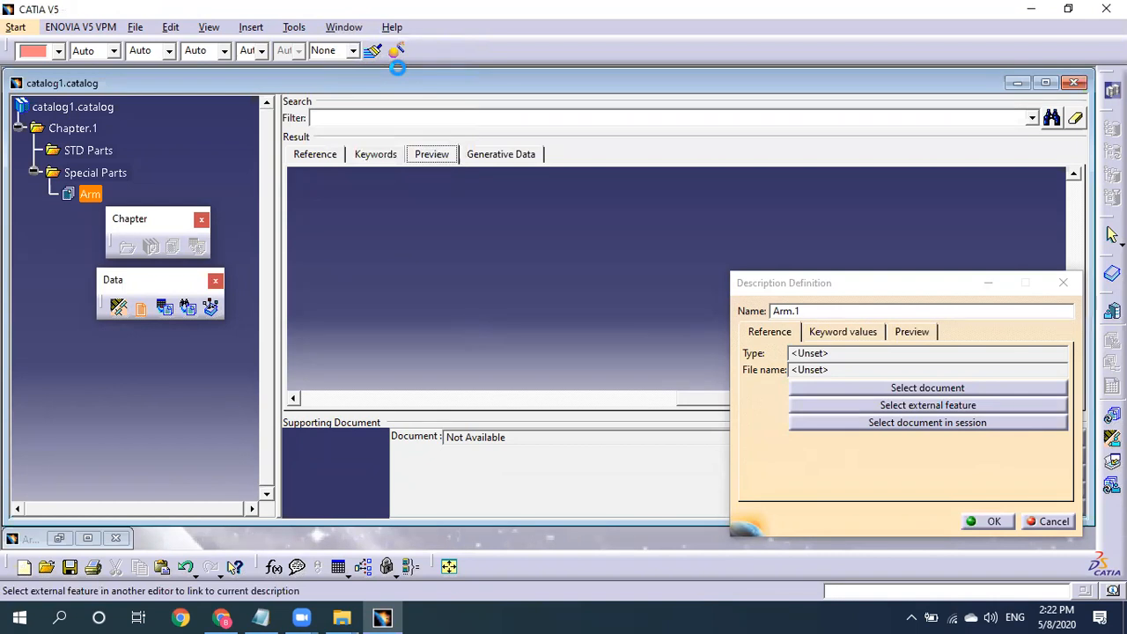
{"action": "left_click", "coordinate": [342, 27]}
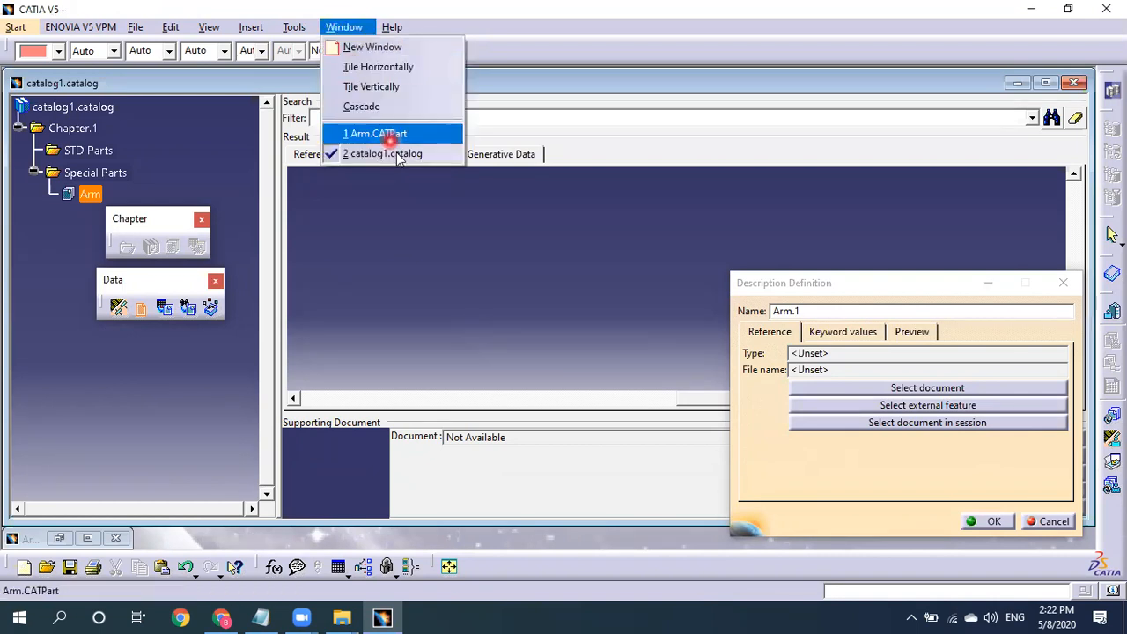
{"action": "left_click", "coordinate": [378, 86]}
{"action": "left_click", "coordinate": [811, 306]}
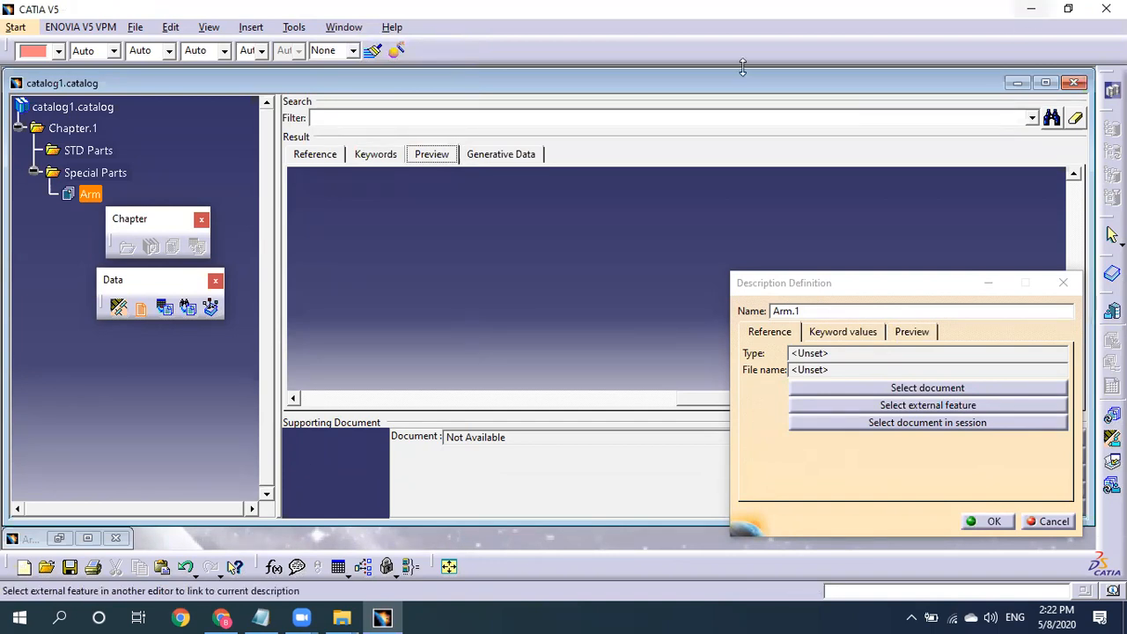
Bring up Arm.CATPart for the external feature selection and return to the catalog with the component description added to the Arm family.
{"action": "left_click", "coordinate": [236, 568]}
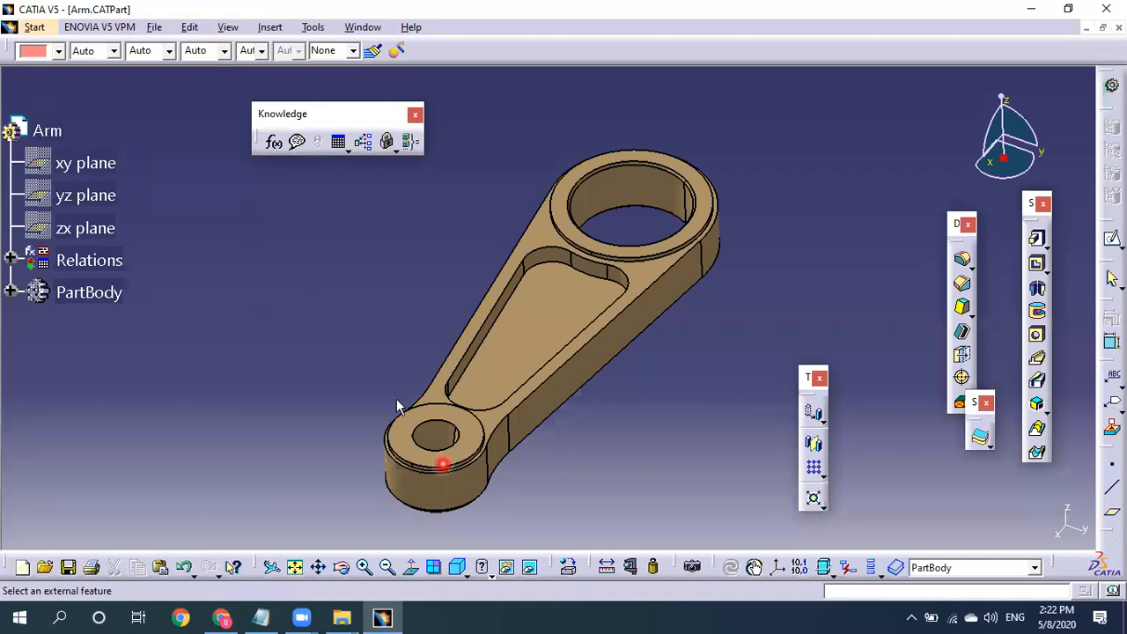
{"action": "left_click", "coordinate": [154, 27]}
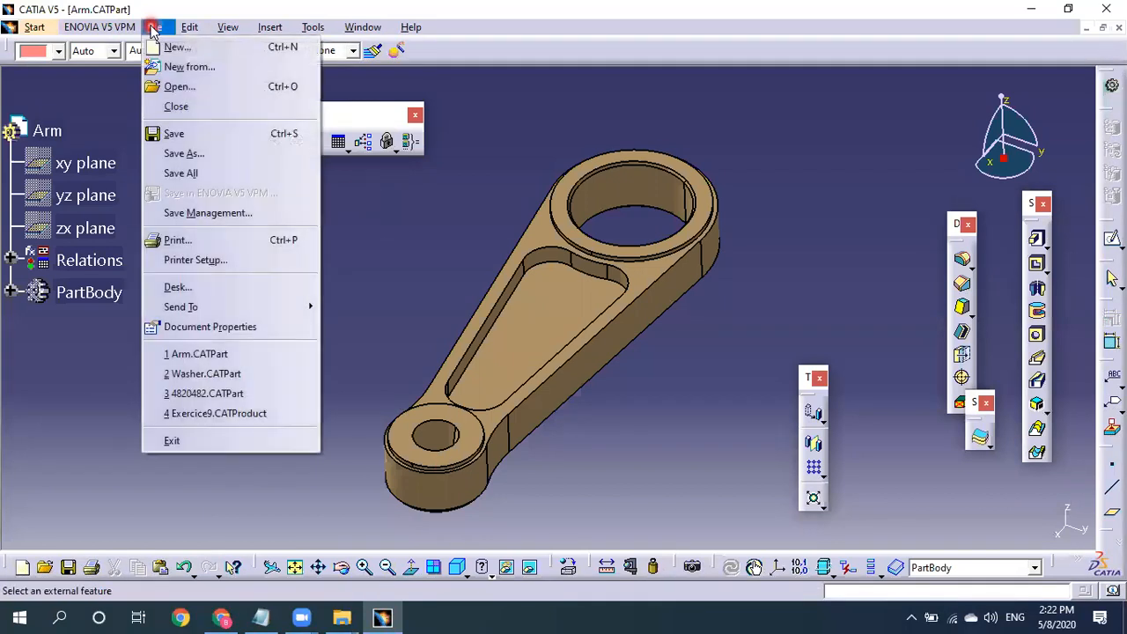
{"action": "left_click", "coordinate": [199, 152]}
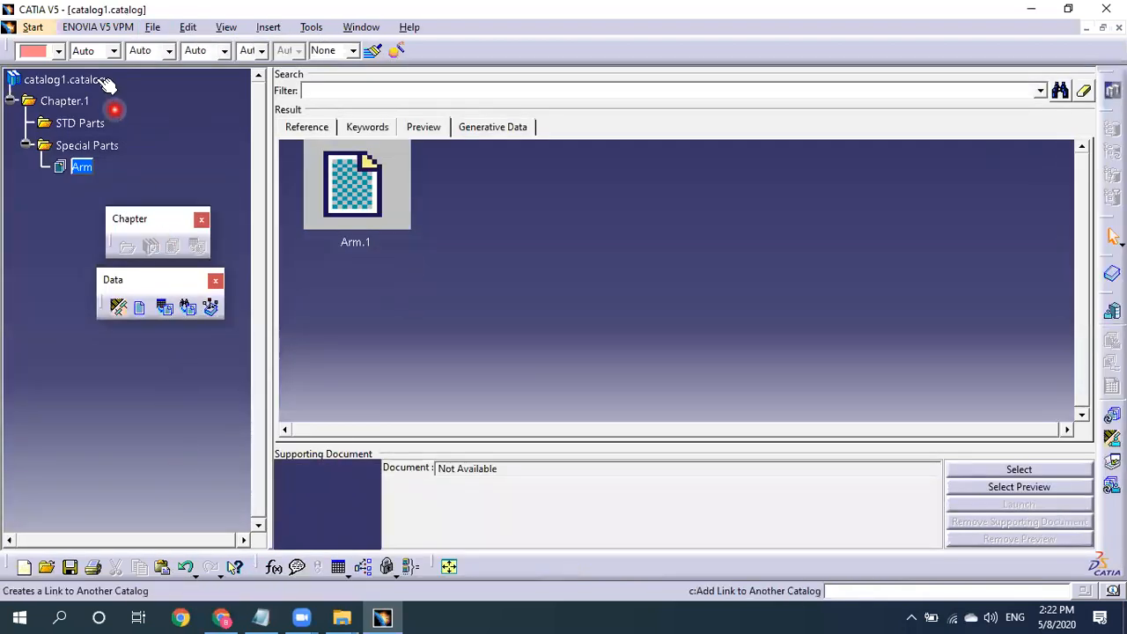
{"action": "left_click", "coordinate": [157, 27]}
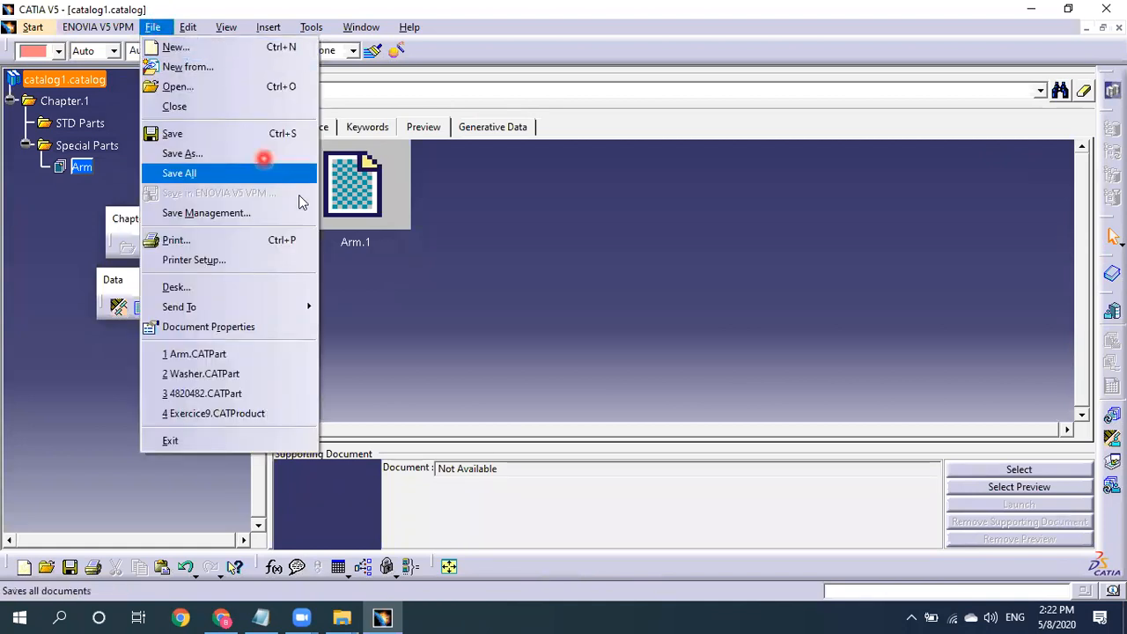
{"action": "left_click", "coordinate": [297, 227]}
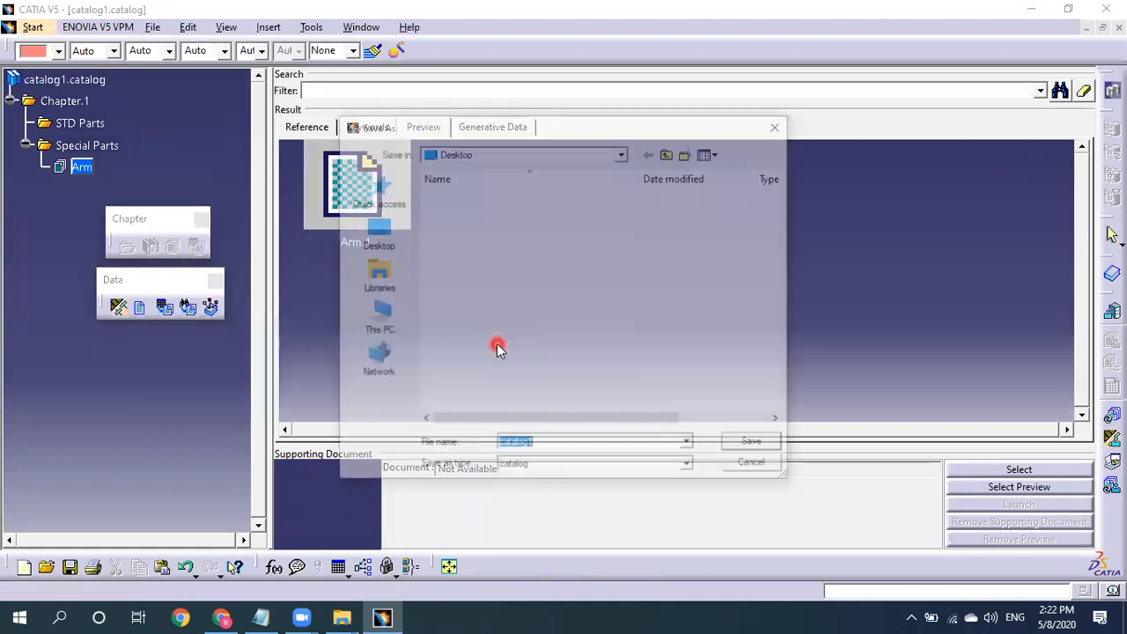
{"action": "left_click", "coordinate": [740, 471]}
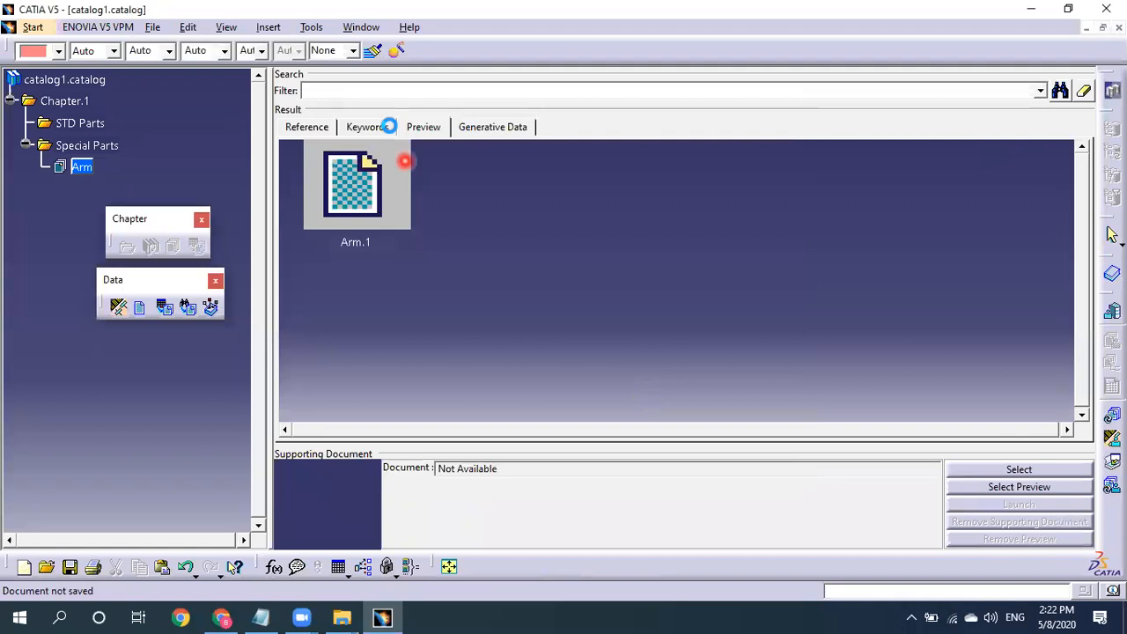
Switch to Arm.CATPart and examine its save location, browsing the D01 and Exo_001 folders and the options for the Arm file.
{"action": "left_click", "coordinate": [361, 26]}
{"action": "left_click", "coordinate": [415, 135]}
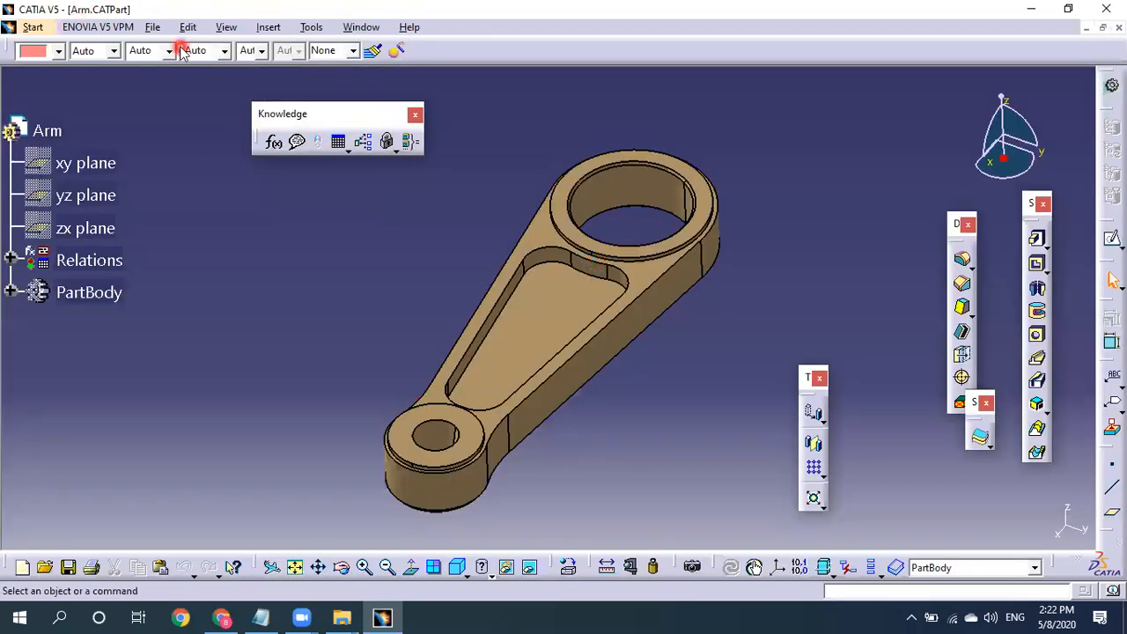
{"action": "left_click", "coordinate": [153, 27]}
{"action": "left_click", "coordinate": [211, 153]}
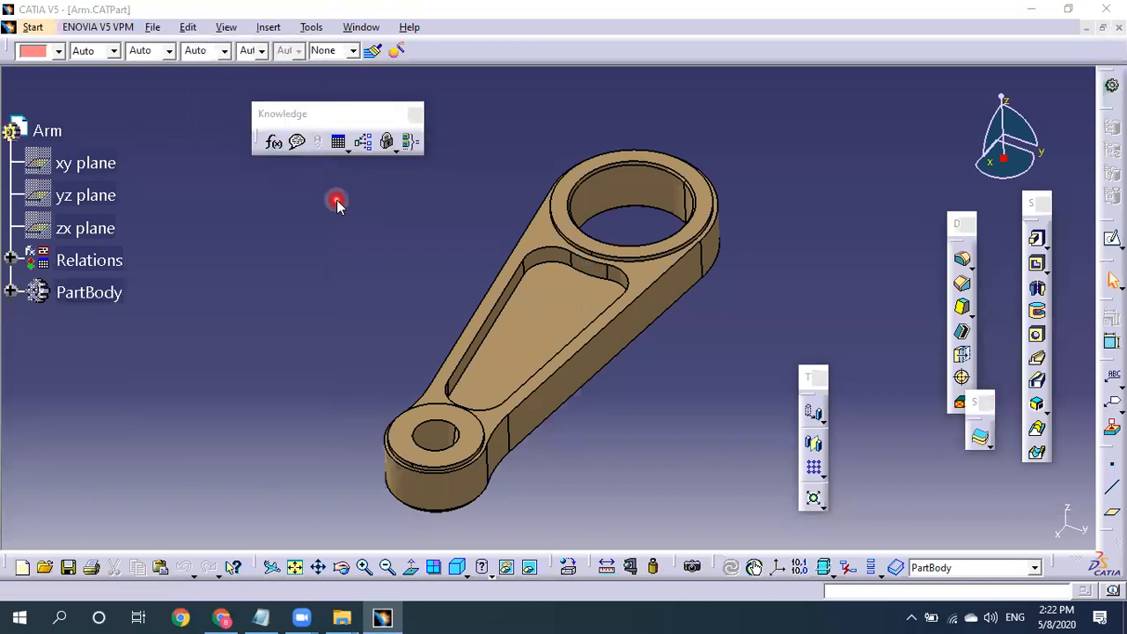
{"action": "left_click", "coordinate": [573, 151]}
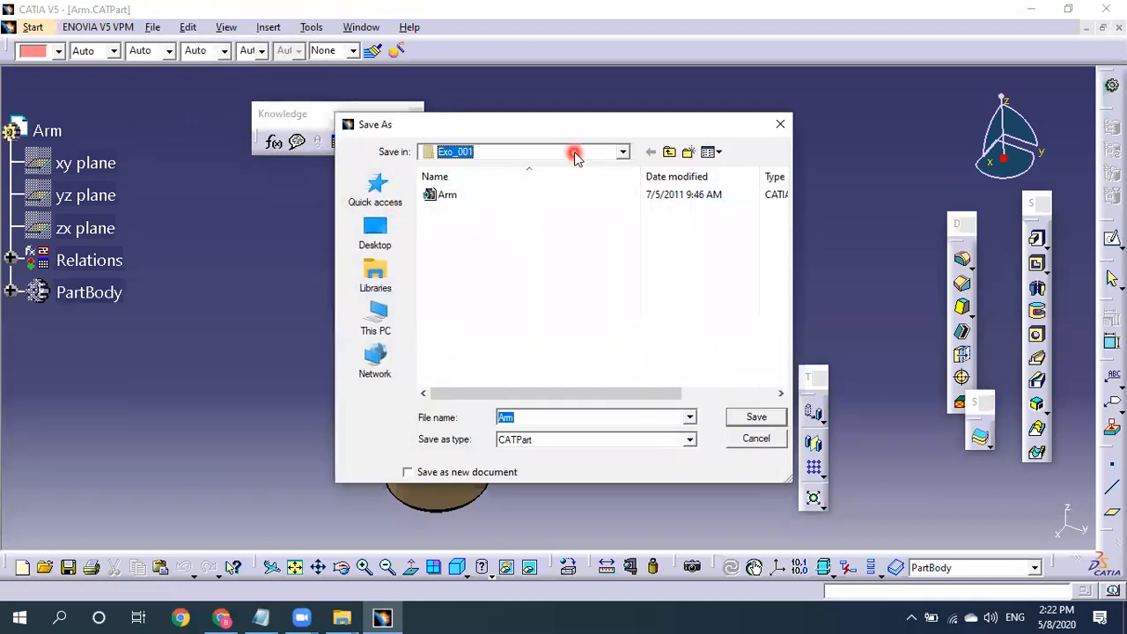
{"action": "left_click", "coordinate": [670, 156]}
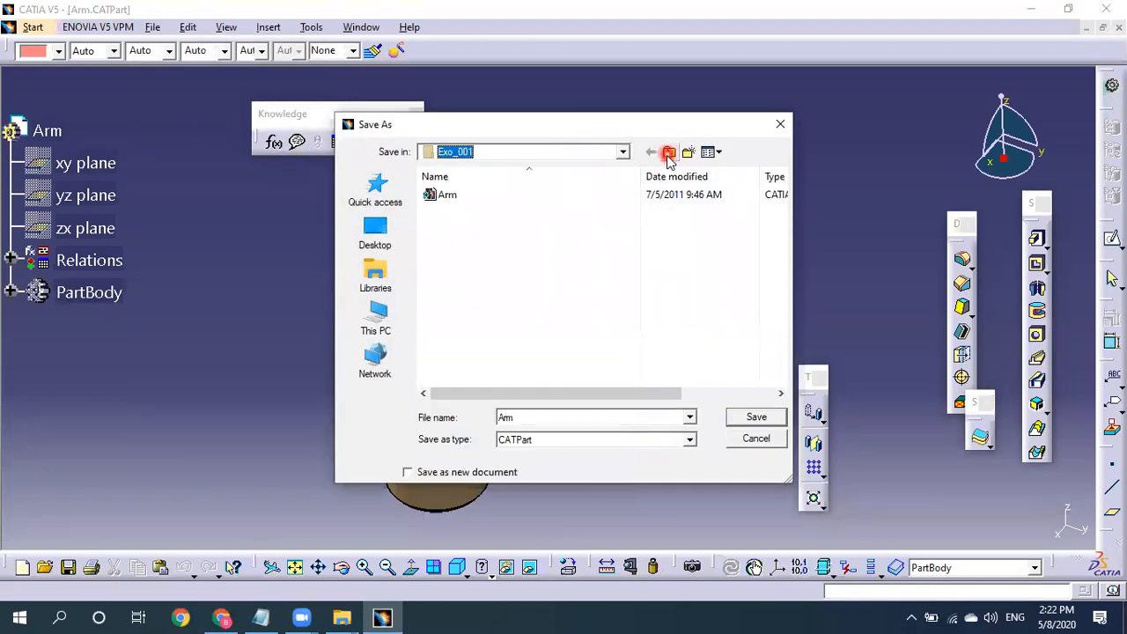
{"action": "left_click", "coordinate": [670, 154]}
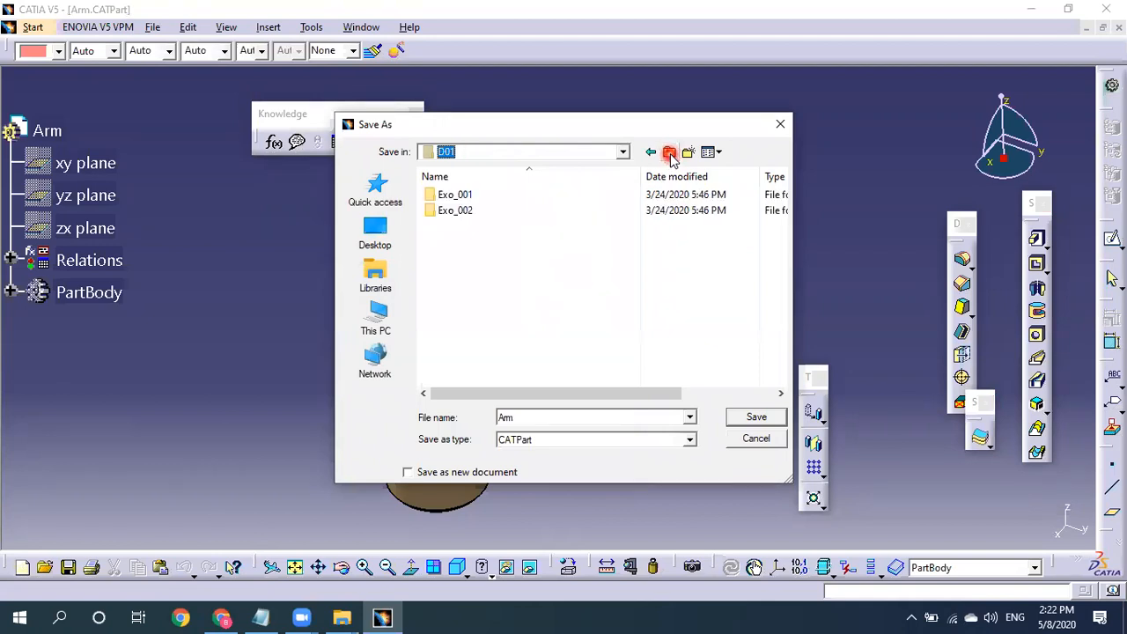
{"action": "left_click", "coordinate": [625, 153]}
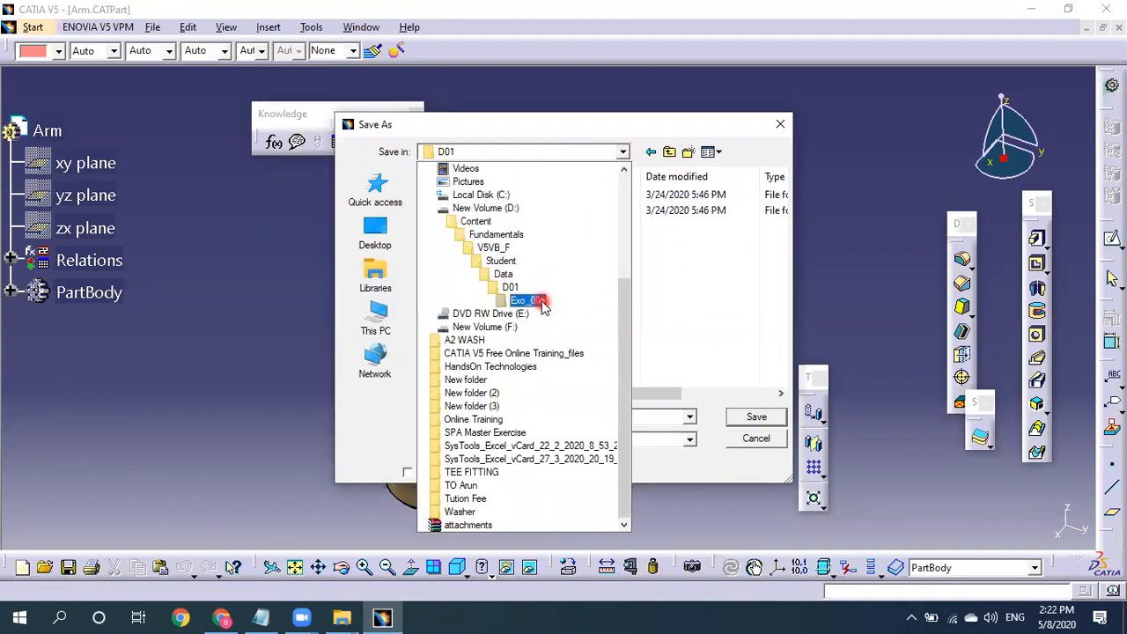
{"action": "left_click", "coordinate": [542, 302]}
{"action": "left_click", "coordinate": [458, 198]}
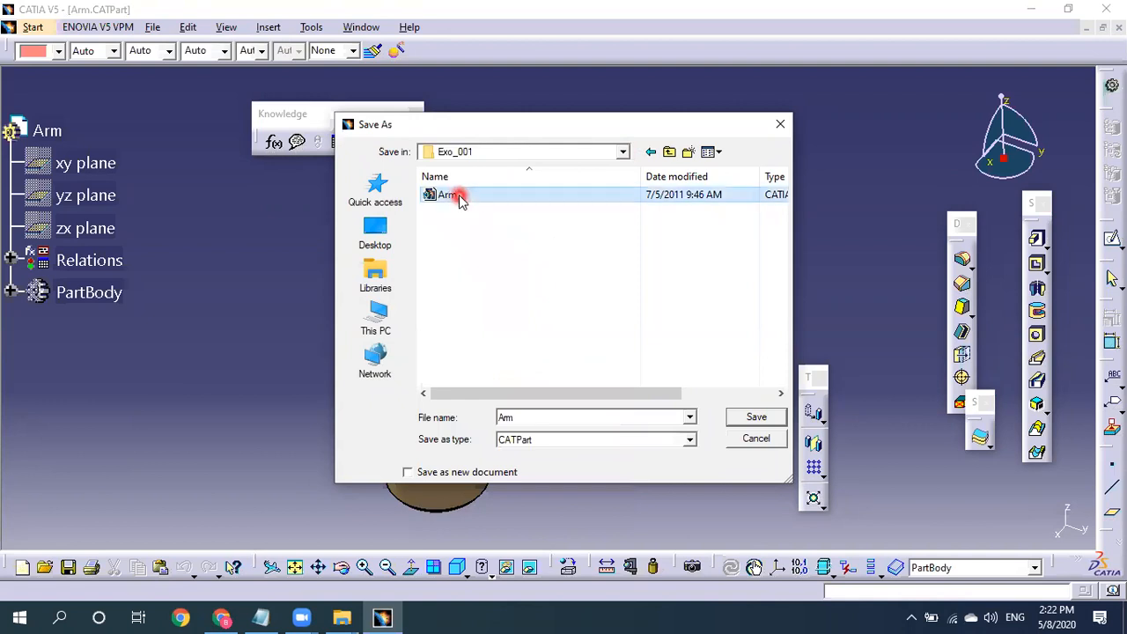
{"action": "right_click", "coordinate": [480, 195]}
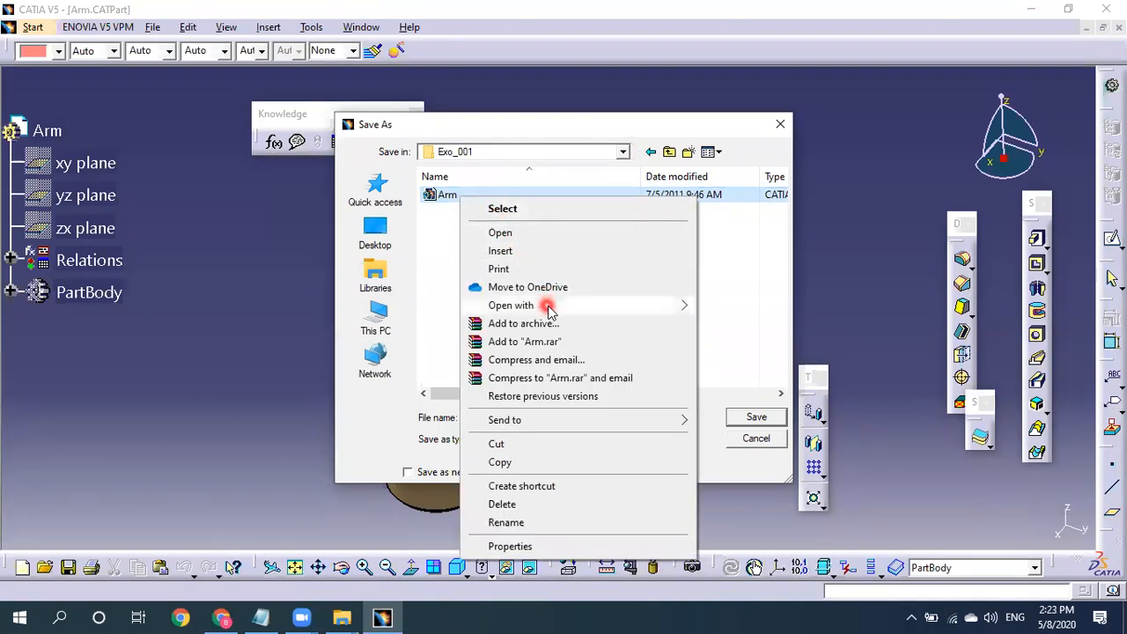
{"action": "left_click", "coordinate": [742, 252]}
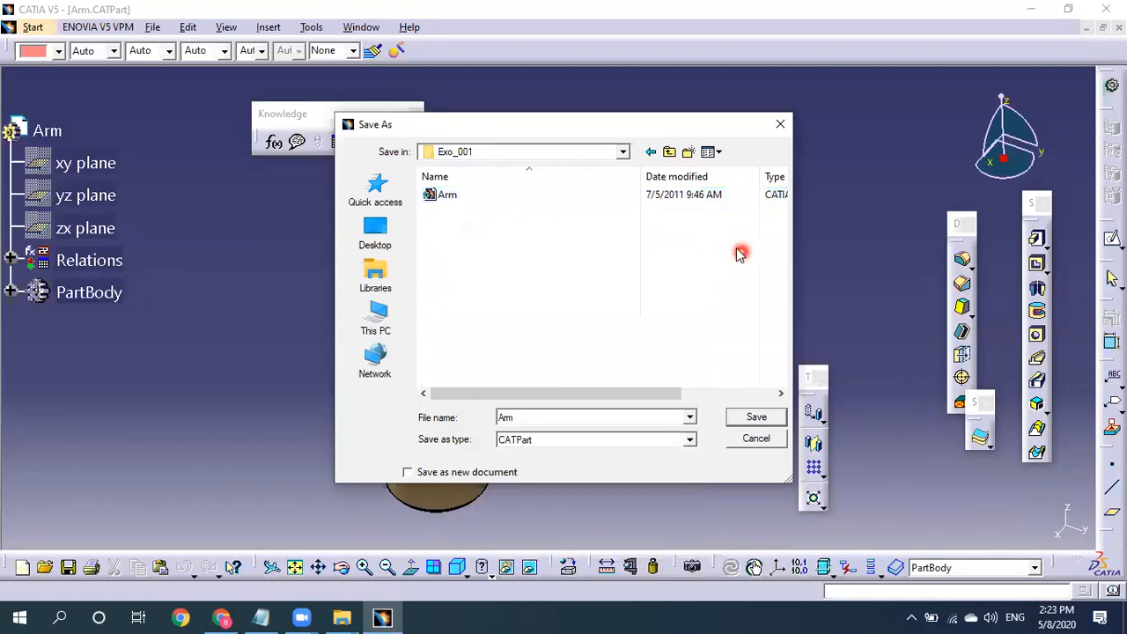
Trace the path to the Arm file from the Data folder through D01 to Exo_001, and leave Save As without saving.
{"action": "left_click", "coordinate": [669, 152]}
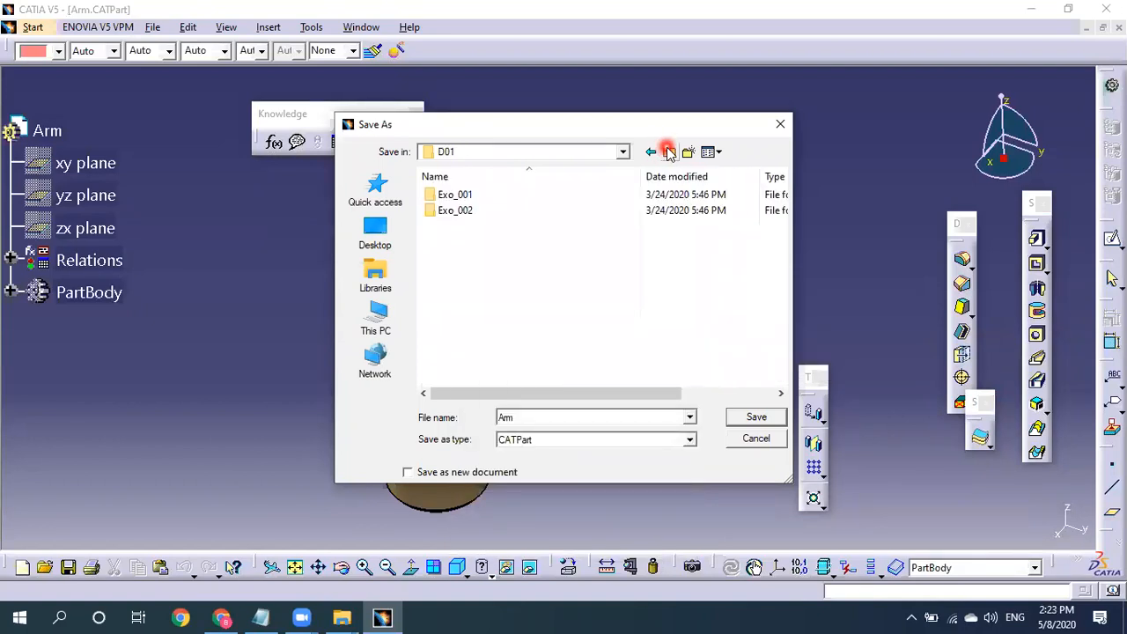
{"action": "double_click", "coordinate": [460, 193]}
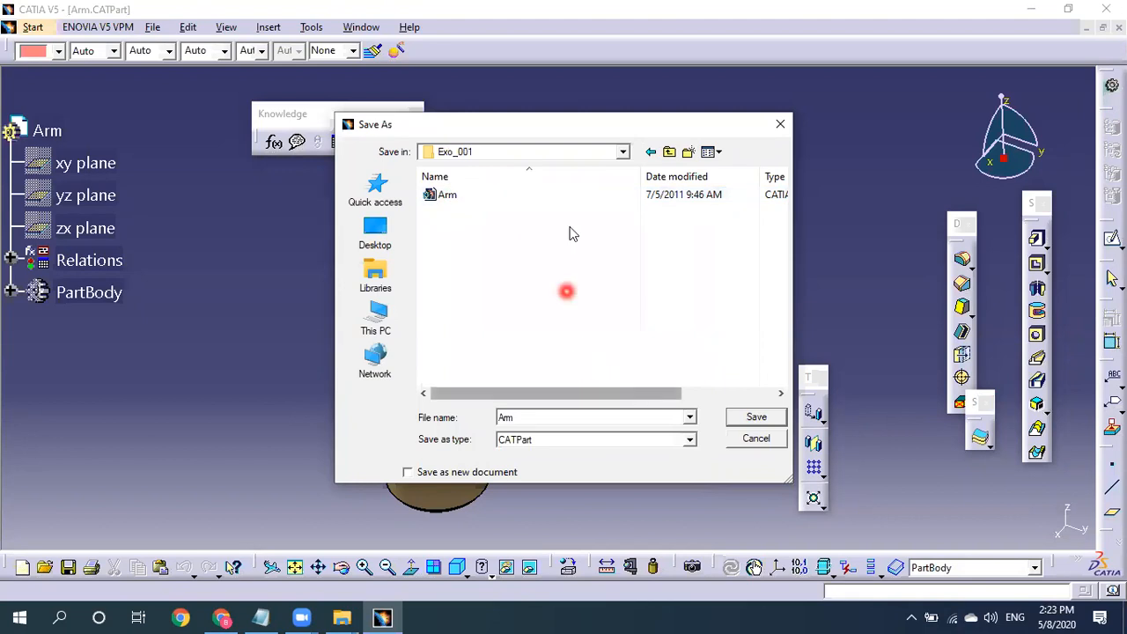
{"action": "left_click", "coordinate": [575, 156]}
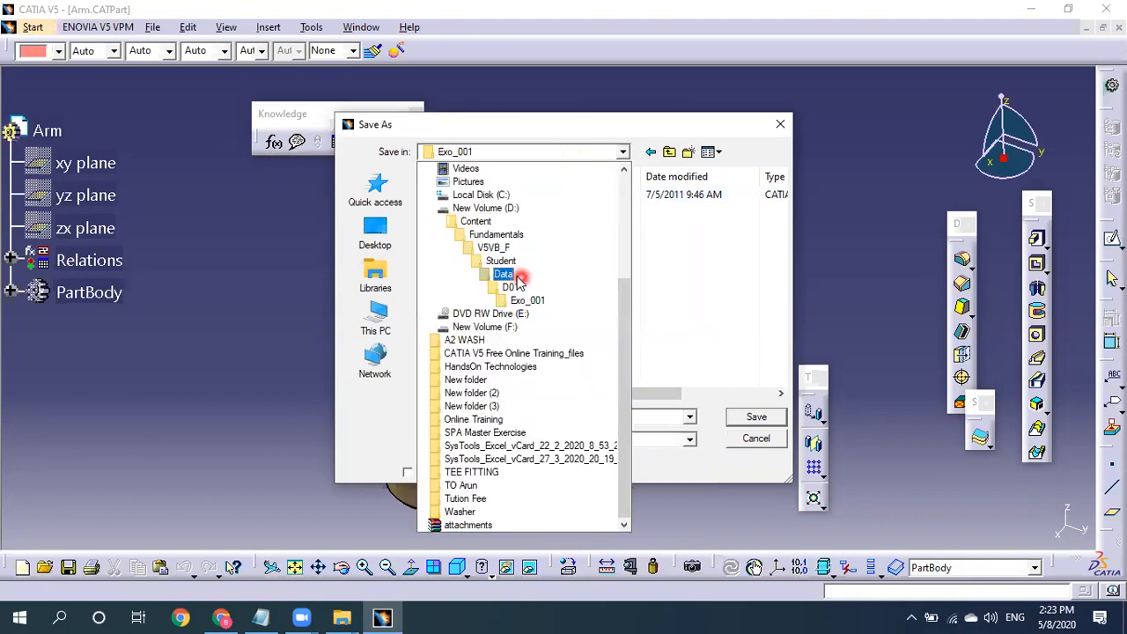
{"action": "left_click", "coordinate": [500, 247]}
{"action": "double_click", "coordinate": [460, 195]}
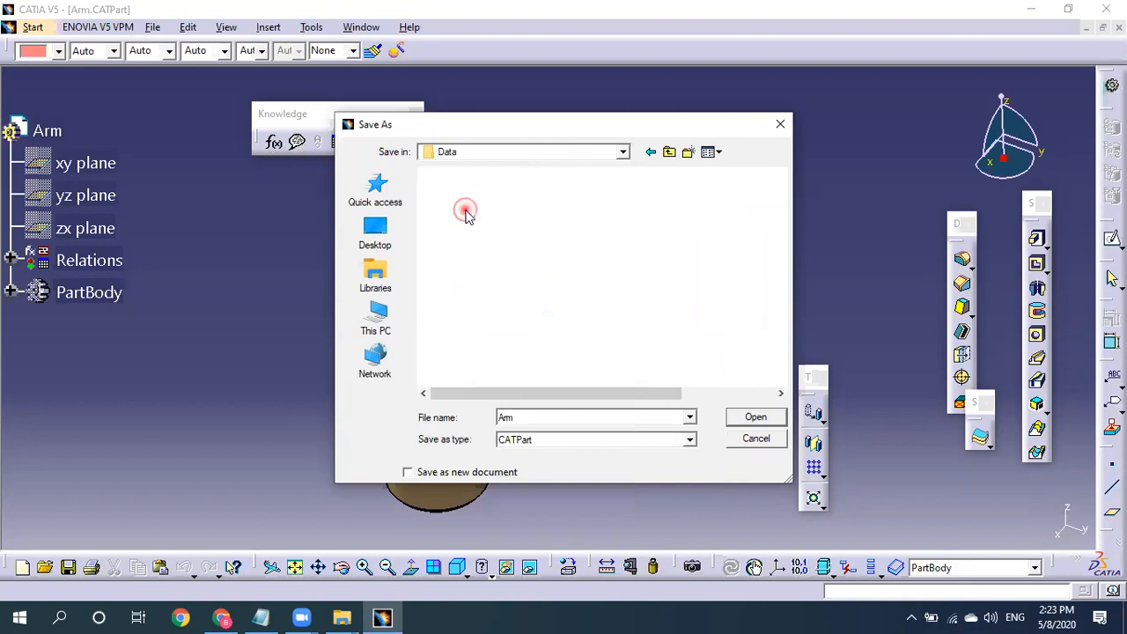
{"action": "double_click", "coordinate": [467, 210]}
{"action": "left_click", "coordinate": [477, 211]}
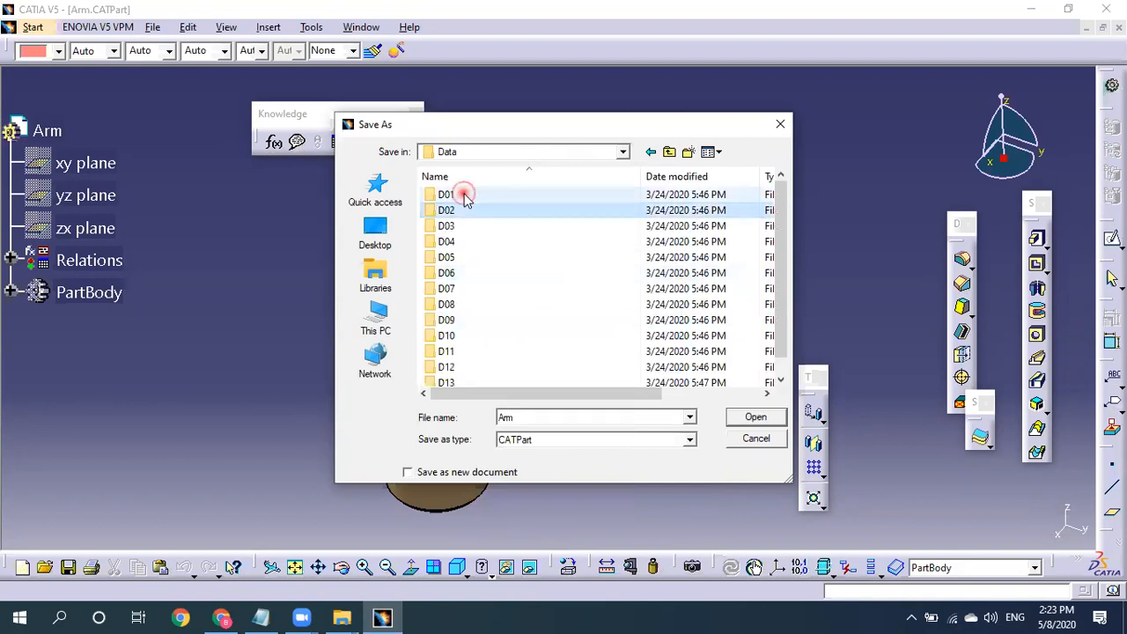
{"action": "double_click", "coordinate": [461, 195]}
{"action": "double_click", "coordinate": [488, 194]}
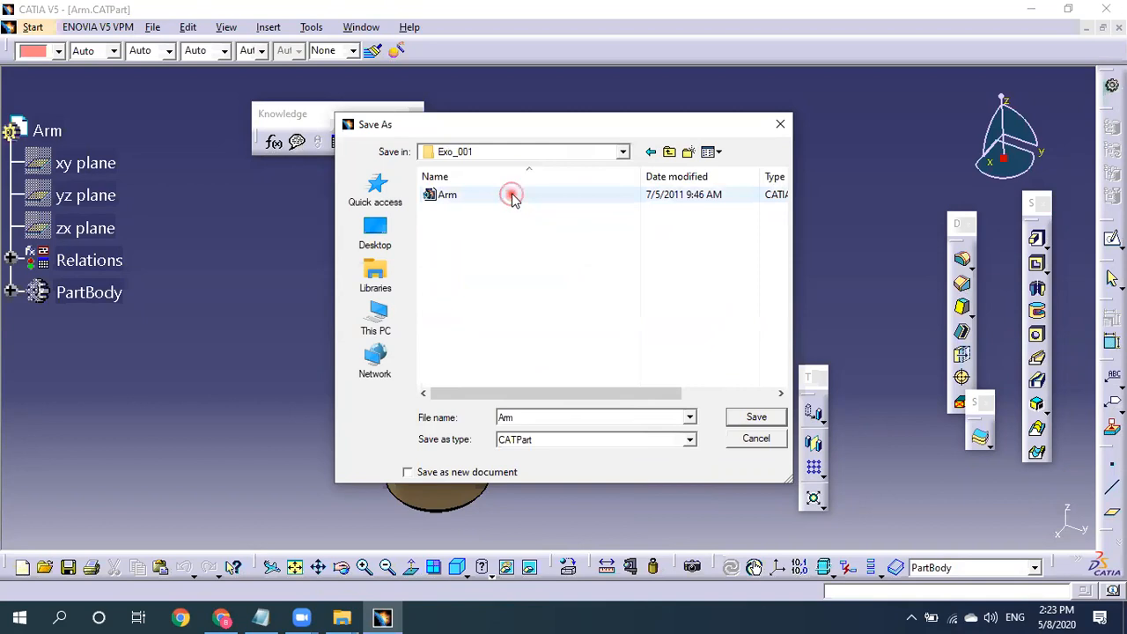
{"action": "right_click", "coordinate": [511, 196]}
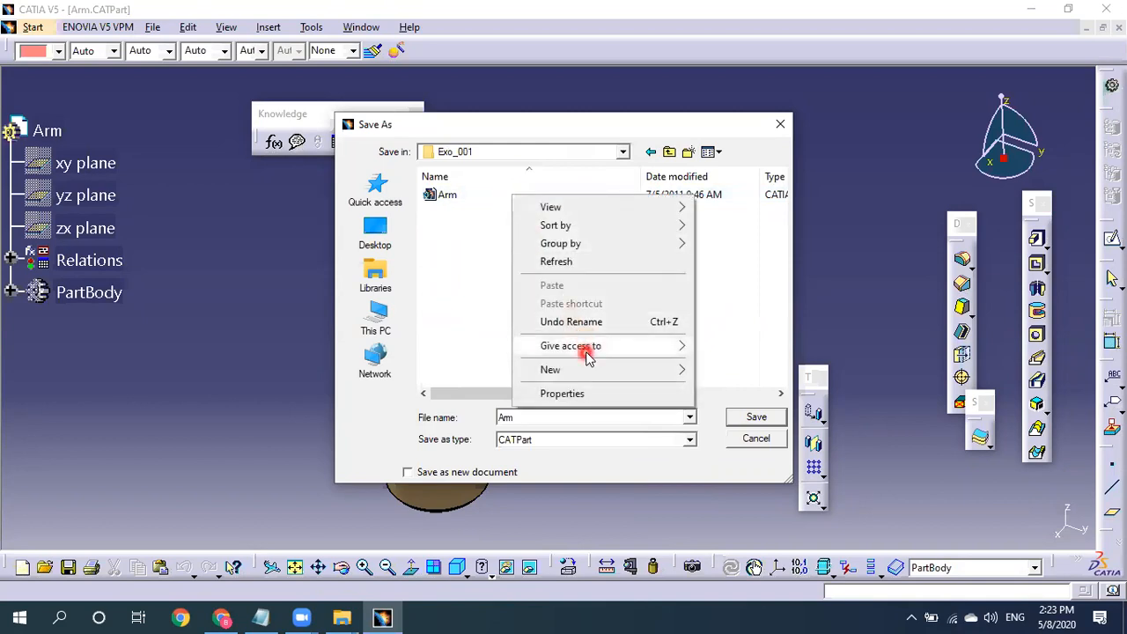
{"action": "left_click", "coordinate": [254, 333]}
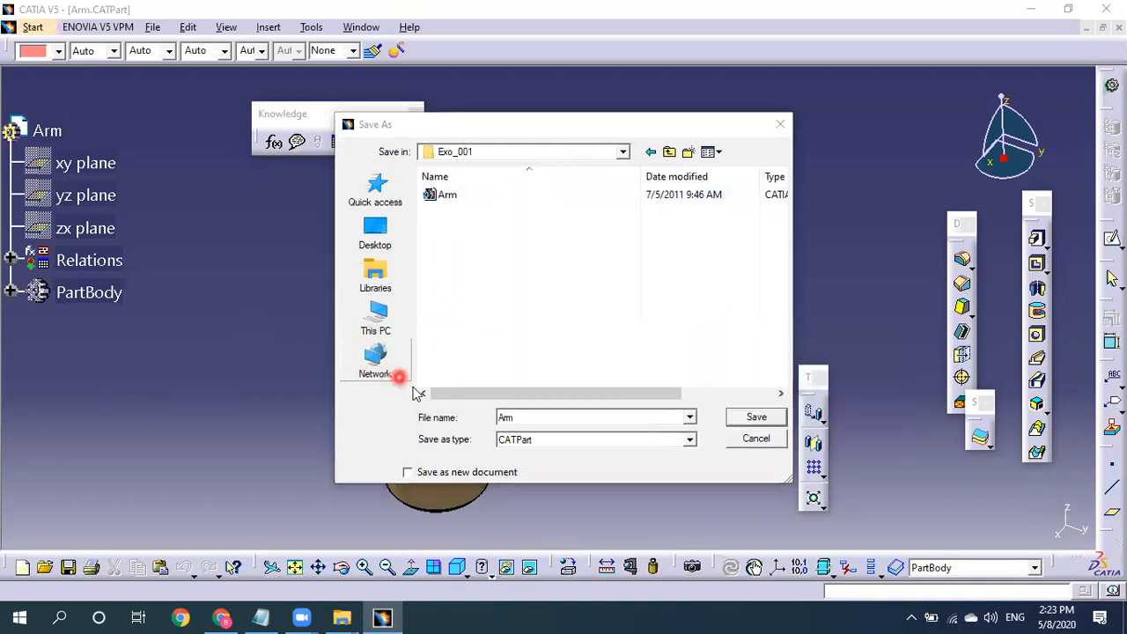
{"action": "left_click", "coordinate": [755, 442]}
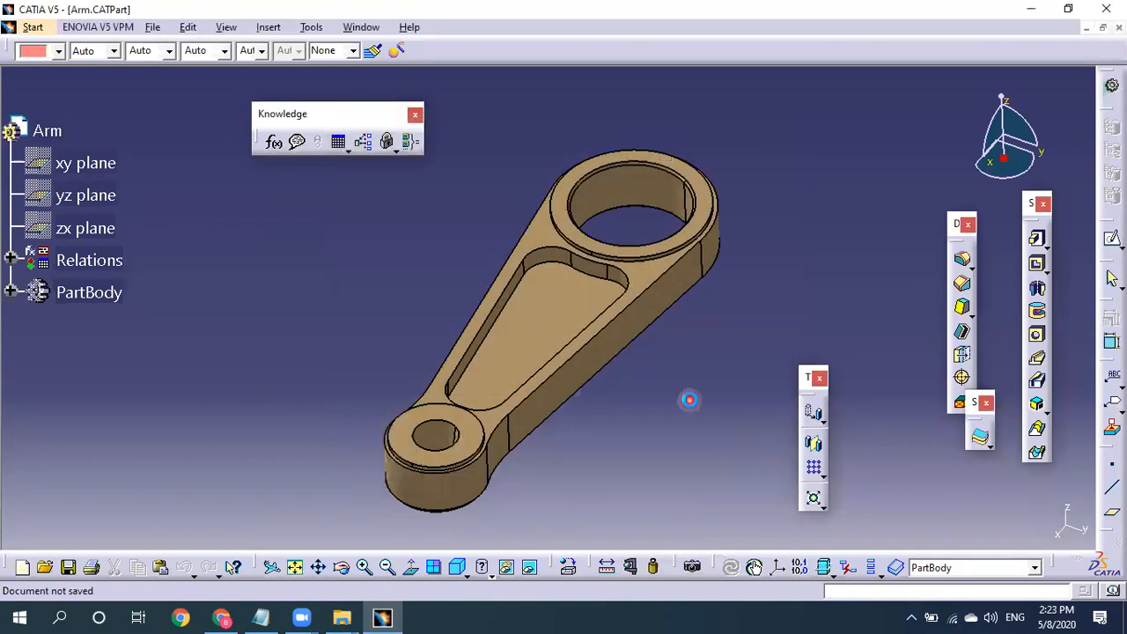
Save the Arm part under the name Arm in the Washer folder on the Desktop, and return to the catalog window.
{"action": "left_click", "coordinate": [154, 28]}
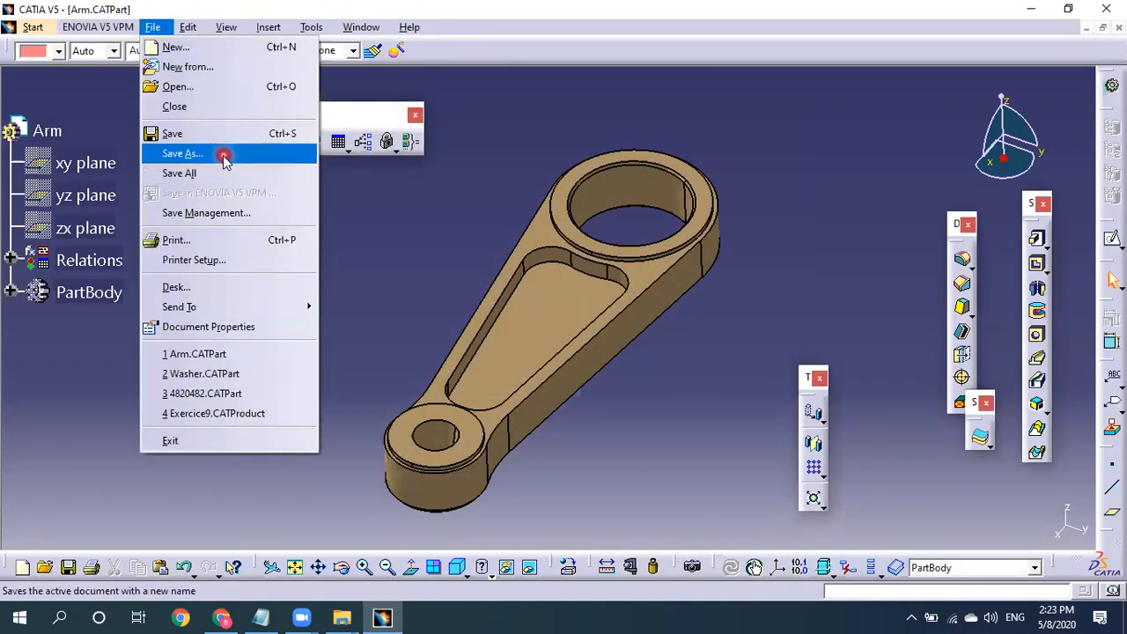
{"action": "left_click", "coordinate": [221, 155]}
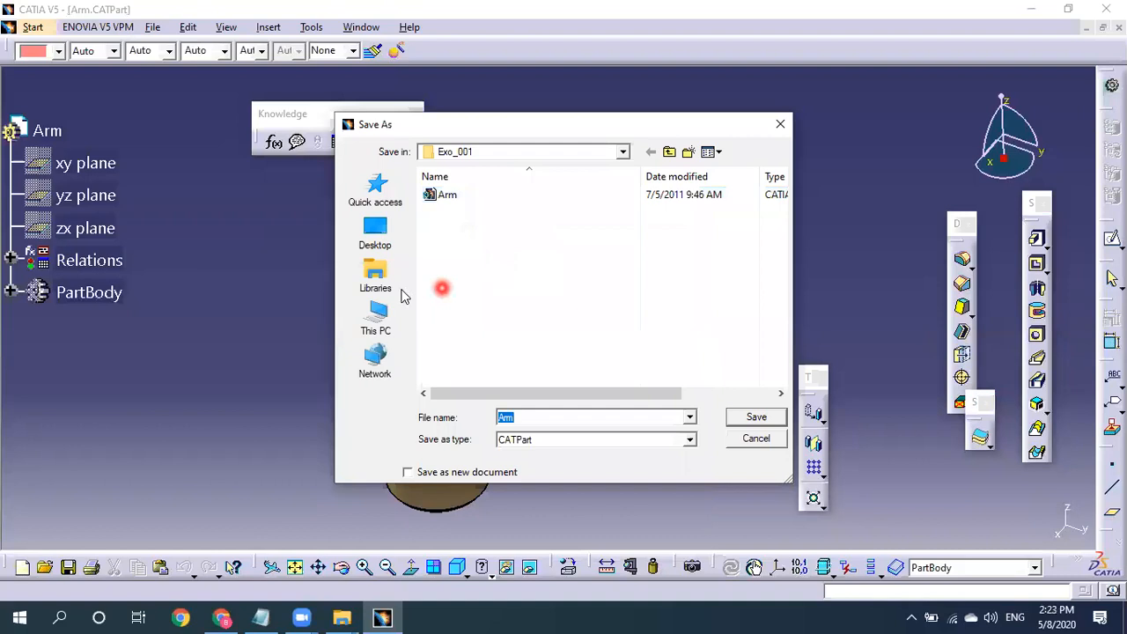
{"action": "left_click", "coordinate": [376, 231]}
{"action": "scroll", "coordinate": [617, 321], "scroll_direction": "down", "scroll_amount": 5}
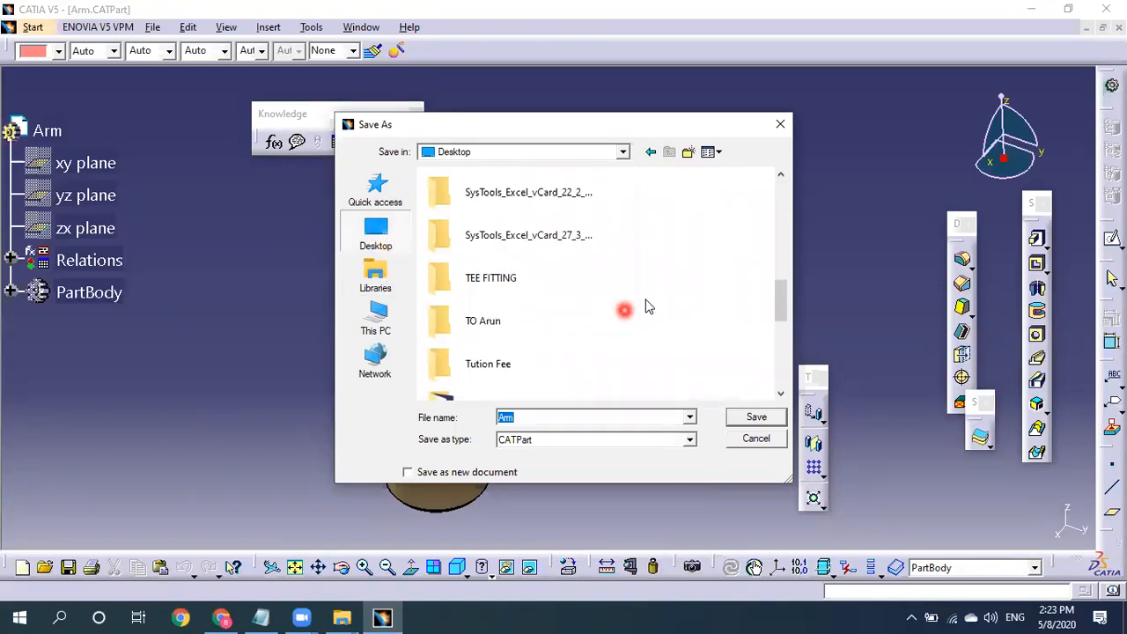
{"action": "scroll", "coordinate": [648, 299], "scroll_direction": "down", "scroll_amount": 4}
{"action": "scroll", "coordinate": [647, 299], "scroll_direction": "up", "scroll_amount": 7}
{"action": "scroll", "coordinate": [647, 302], "scroll_direction": "down", "scroll_amount": 5}
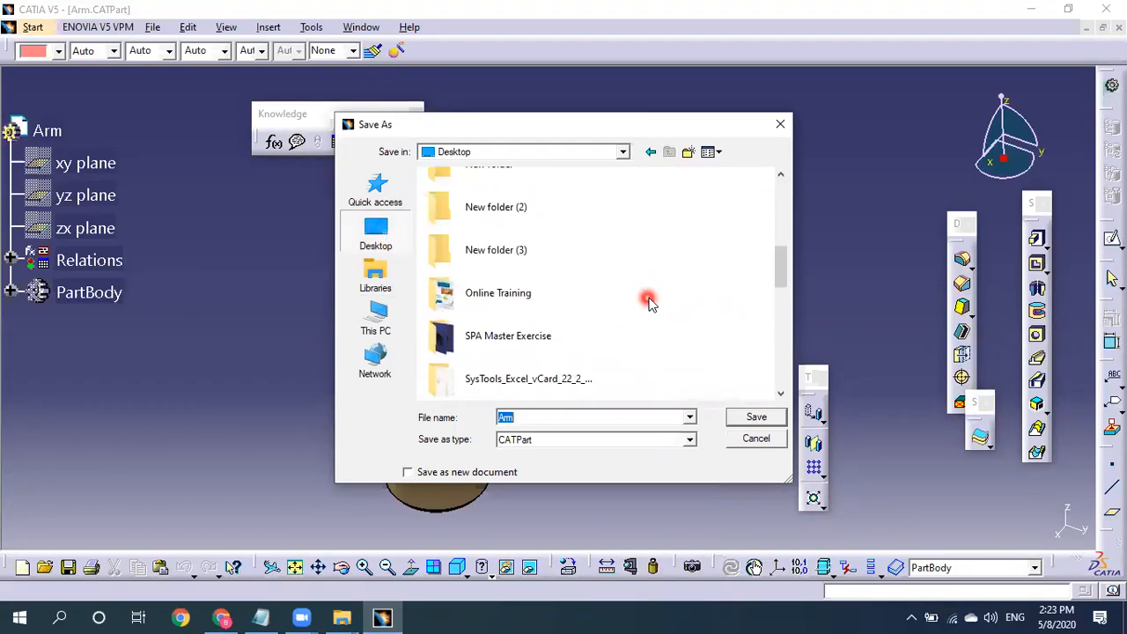
{"action": "scroll", "coordinate": [653, 302], "scroll_direction": "up", "scroll_amount": 3}
{"action": "scroll", "coordinate": [652, 301], "scroll_direction": "up", "scroll_amount": 5}
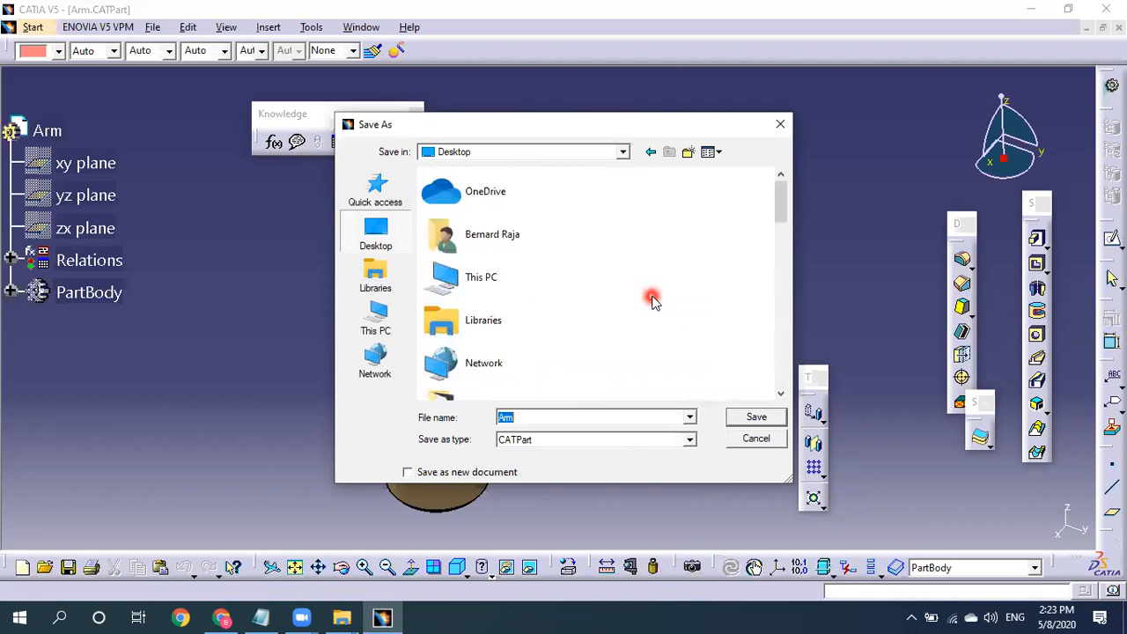
{"action": "scroll", "coordinate": [681, 310], "scroll_direction": "down", "scroll_amount": 9}
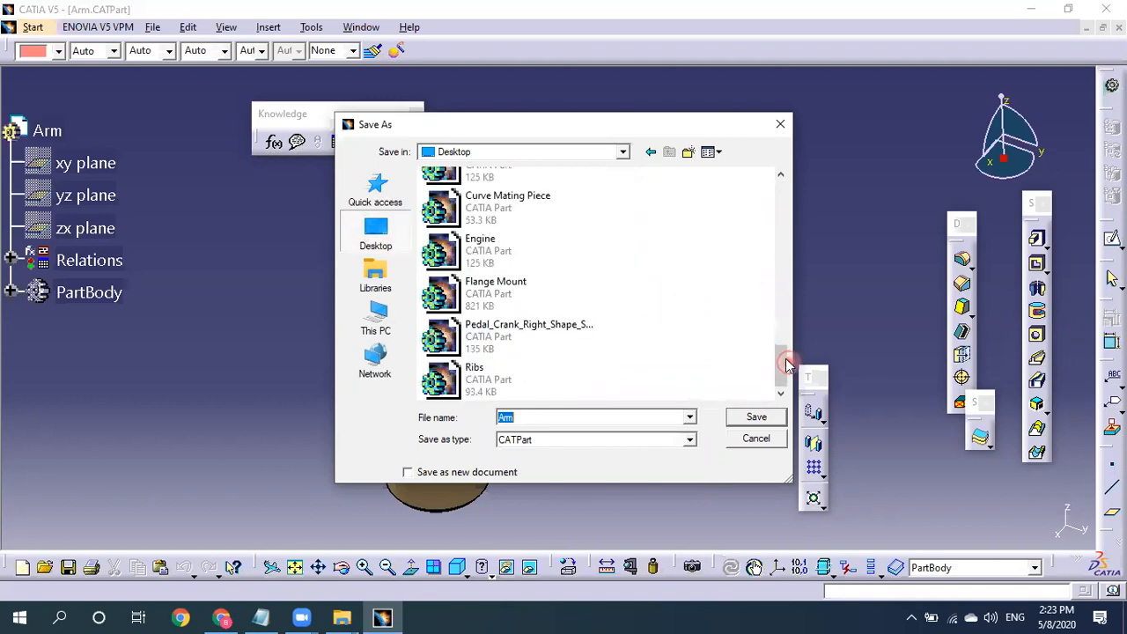
{"action": "left_click_drag", "start_coordinate": [778, 366], "coordinate": [770, 307]}
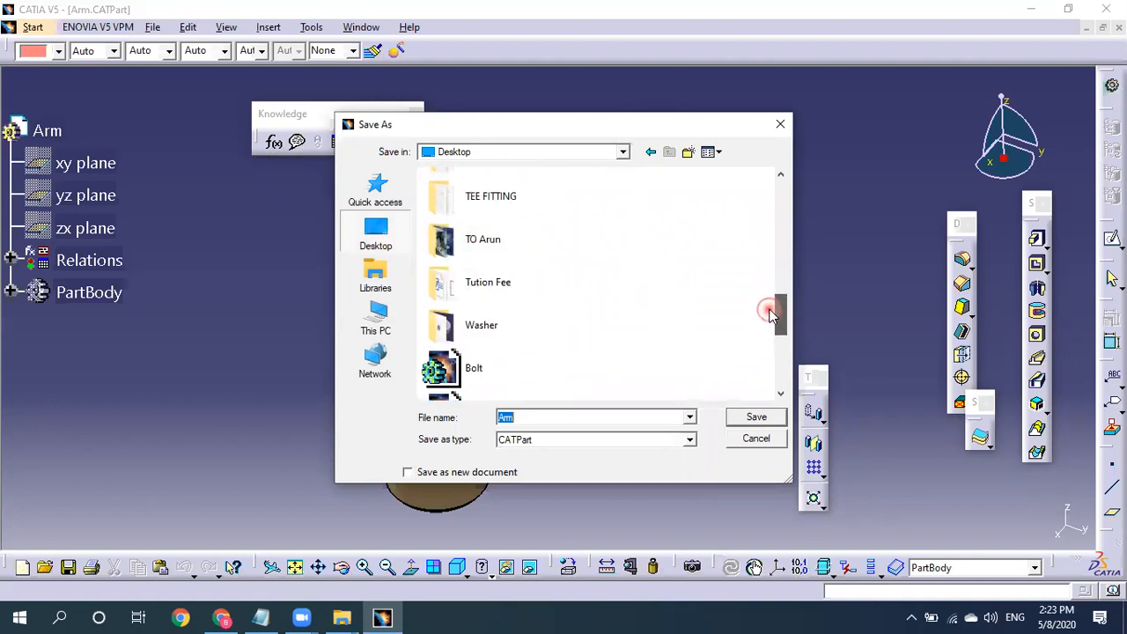
{"action": "left_click", "coordinate": [498, 326]}
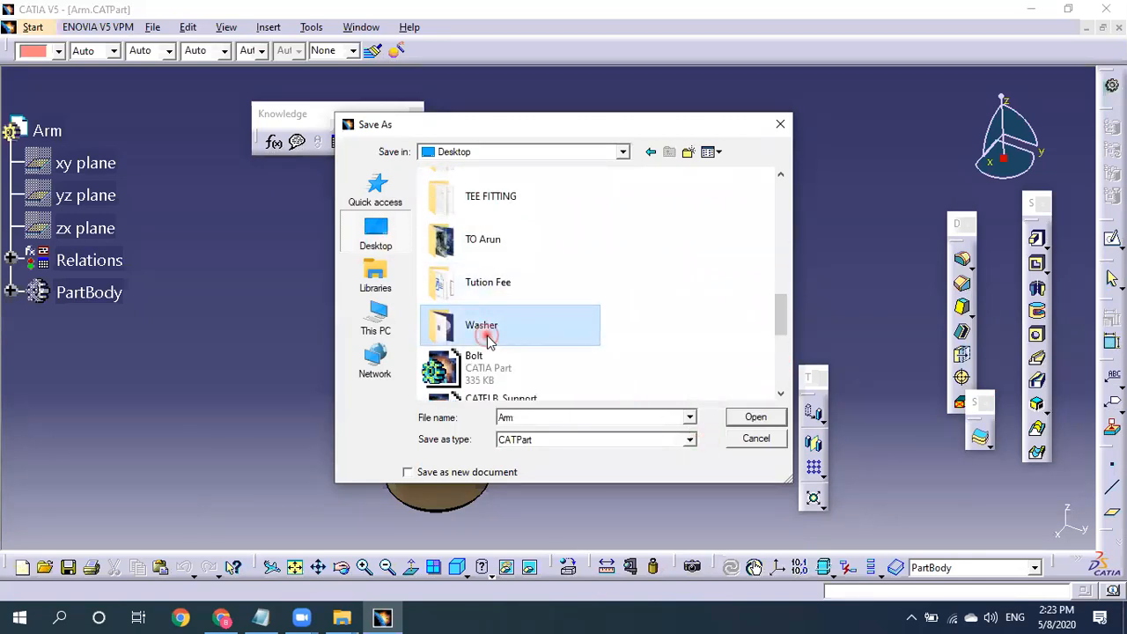
{"action": "double_click", "coordinate": [480, 325]}
{"action": "left_click", "coordinate": [755, 419]}
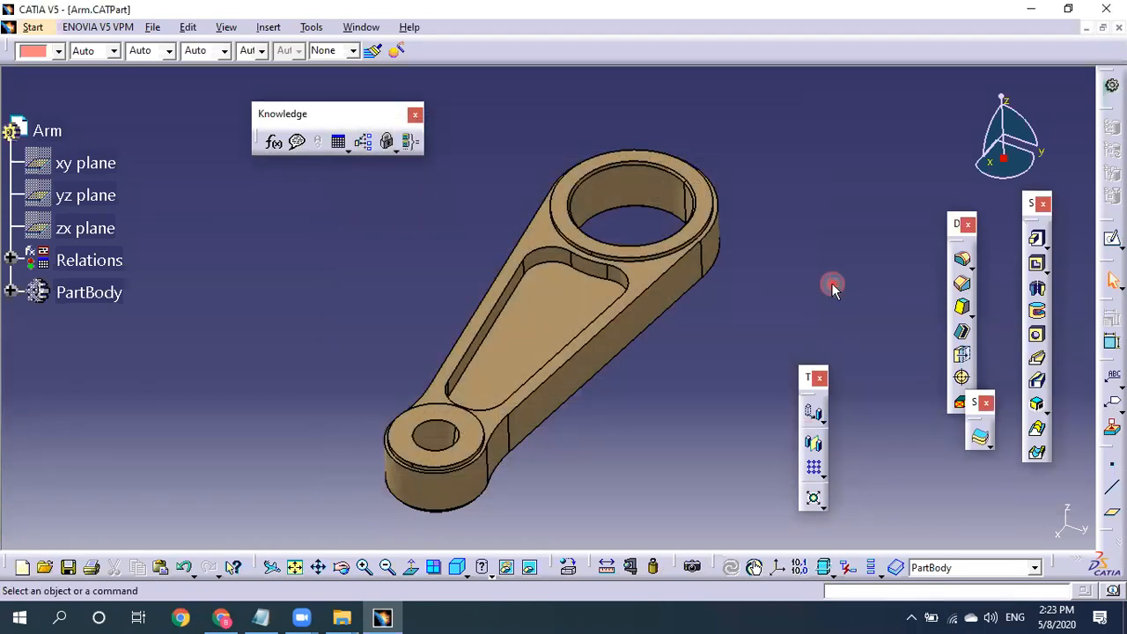
{"action": "left_click", "coordinate": [362, 27]}
{"action": "left_click", "coordinate": [401, 152]}
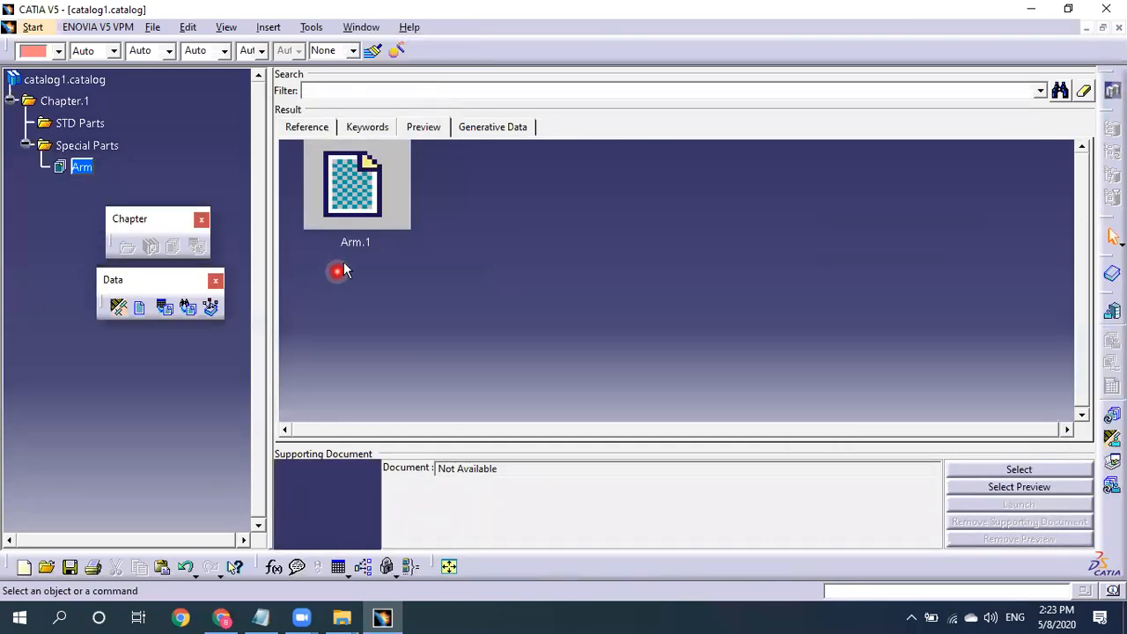
Try adding a component to the Arm family that references Arm.CATPart from the Desktop's Washer folder.
{"action": "left_click", "coordinate": [139, 306]}
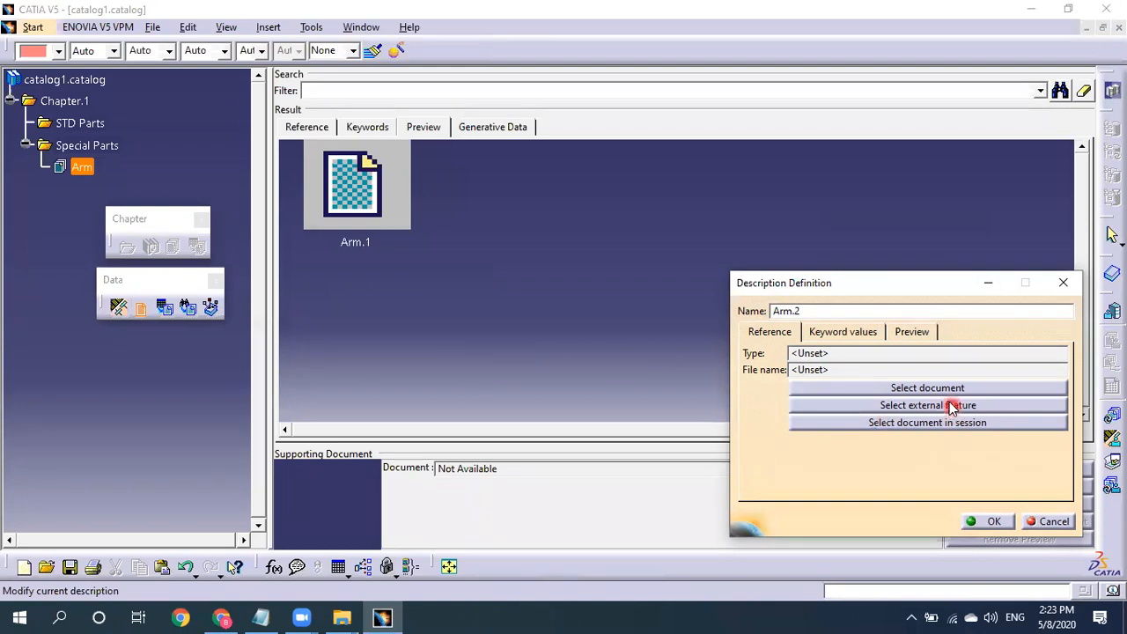
{"action": "left_click", "coordinate": [951, 387]}
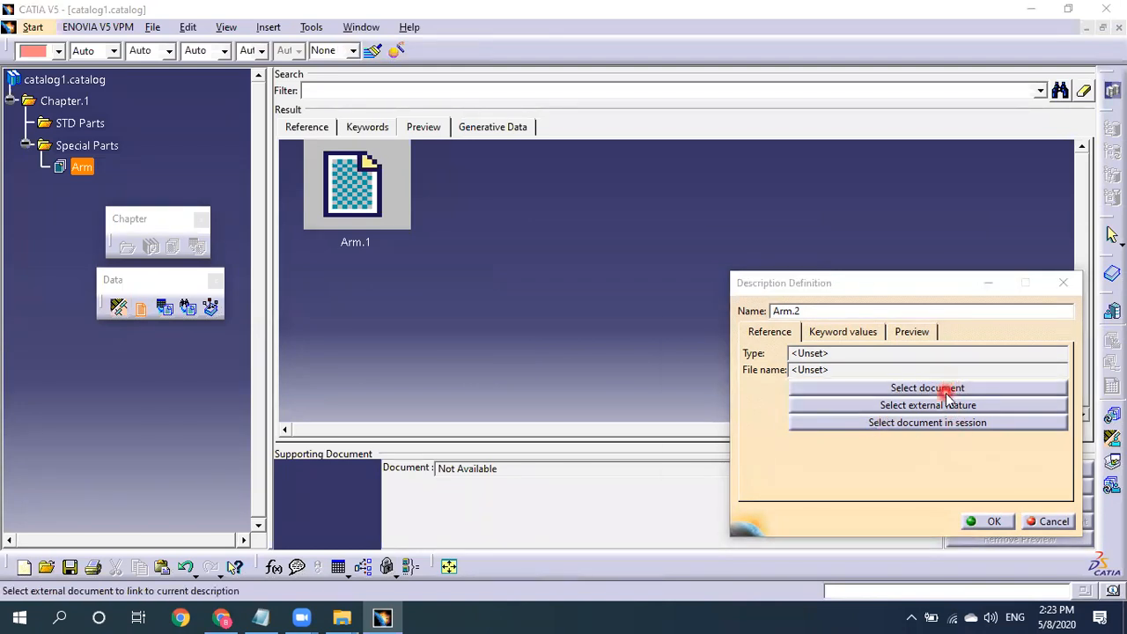
{"action": "left_click", "coordinate": [704, 347]}
{"action": "scroll", "coordinate": [888, 406], "scroll_direction": "down", "scroll_amount": 3}
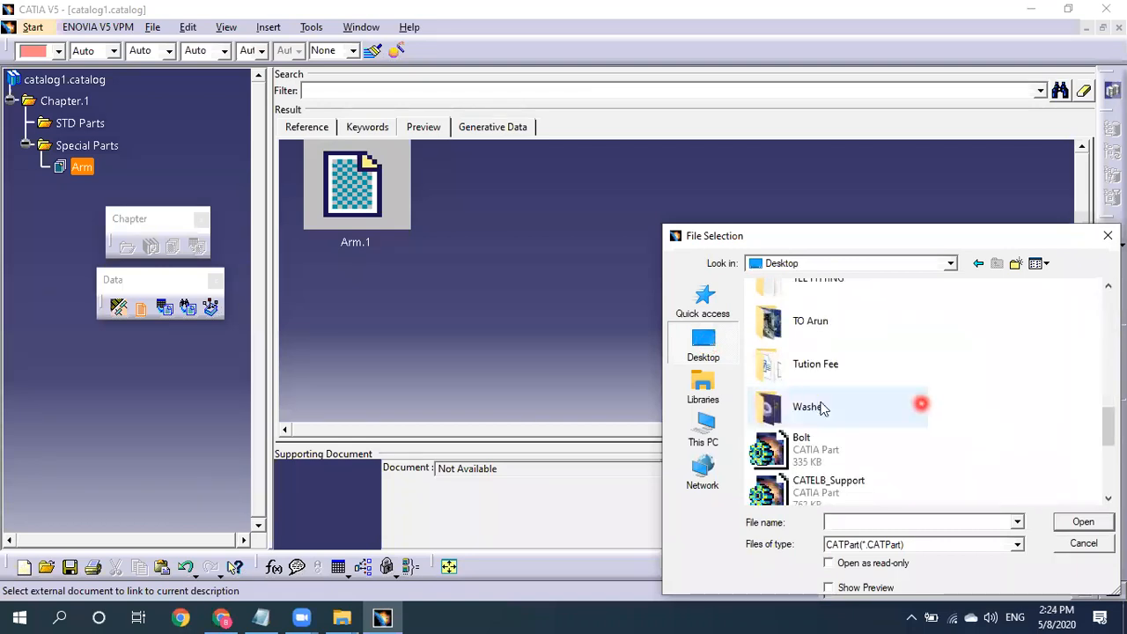
{"action": "double_click", "coordinate": [793, 403]}
{"action": "left_click", "coordinate": [775, 307]}
{"action": "left_click", "coordinate": [1082, 521]}
{"action": "left_click", "coordinate": [991, 521]}
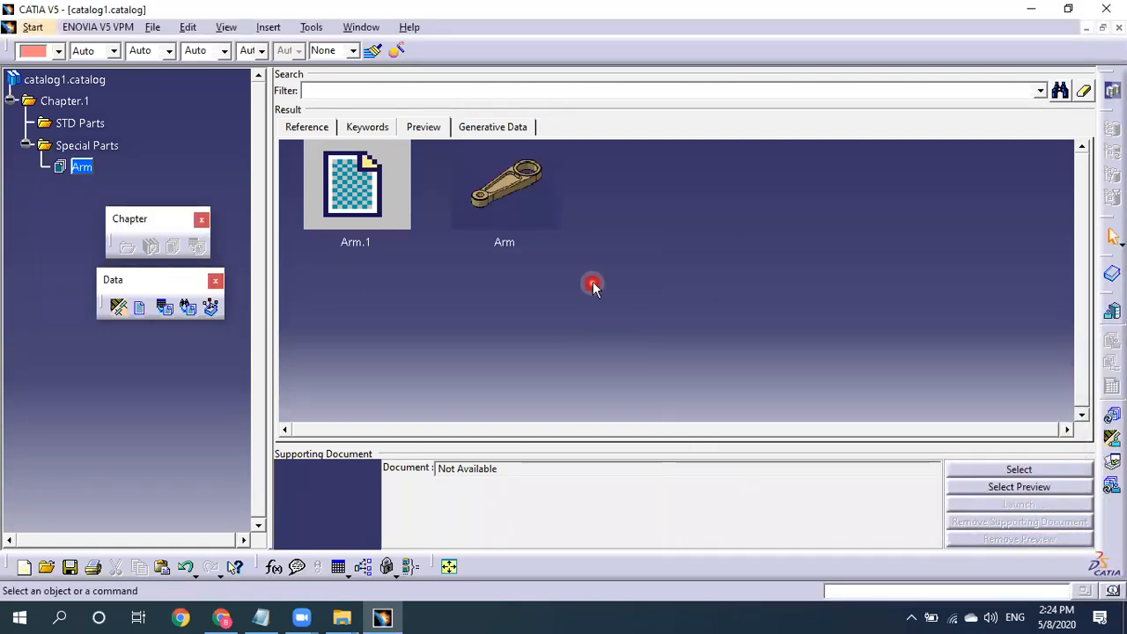
{"action": "left_click", "coordinate": [594, 318]}
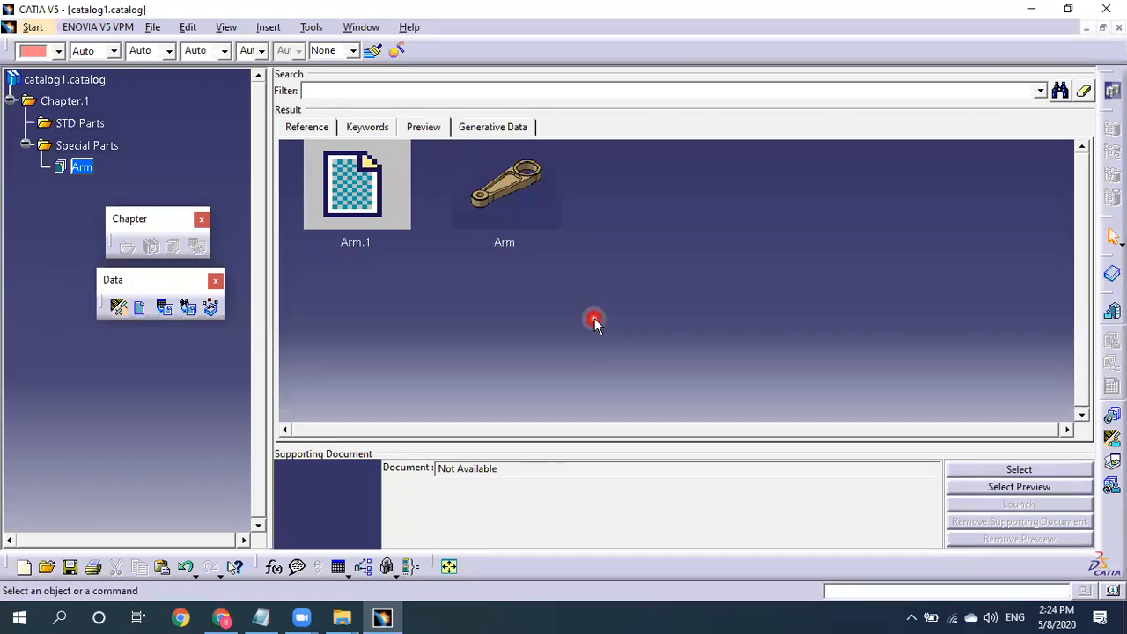
{"action": "middle_click_drag", "start_coordinate": [564, 261], "coordinate": [603, 317], "text": "ctrl"}
Add a component to the Arm family, linking it to the document Arm.CATPart in the Washer folder.
{"action": "left_click", "coordinate": [81, 166]}
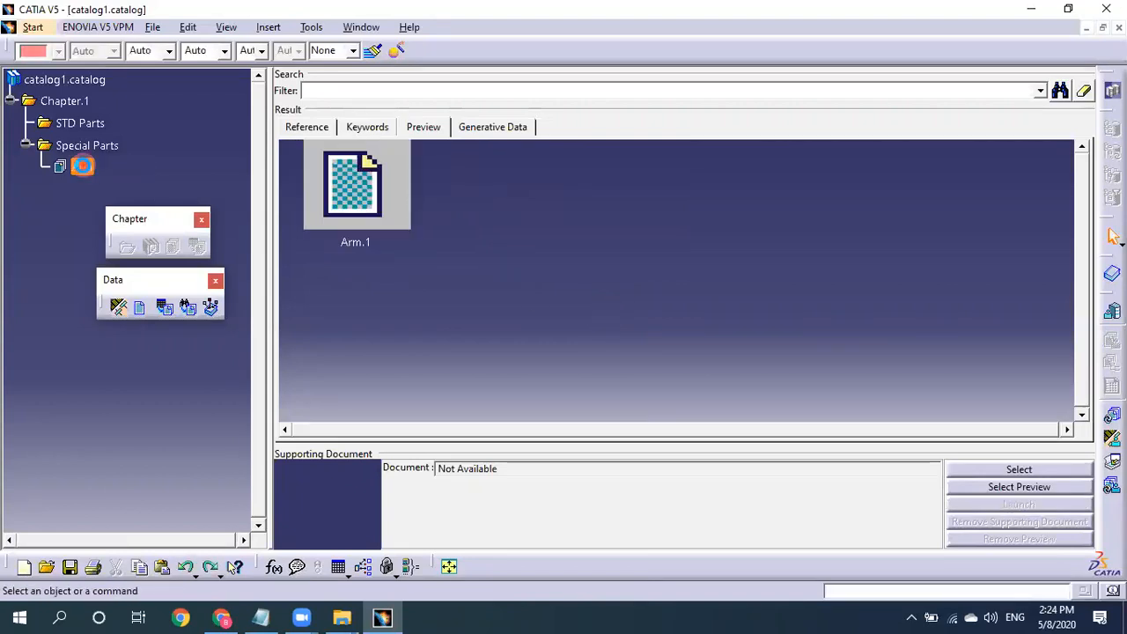
{"action": "left_click", "coordinate": [146, 308]}
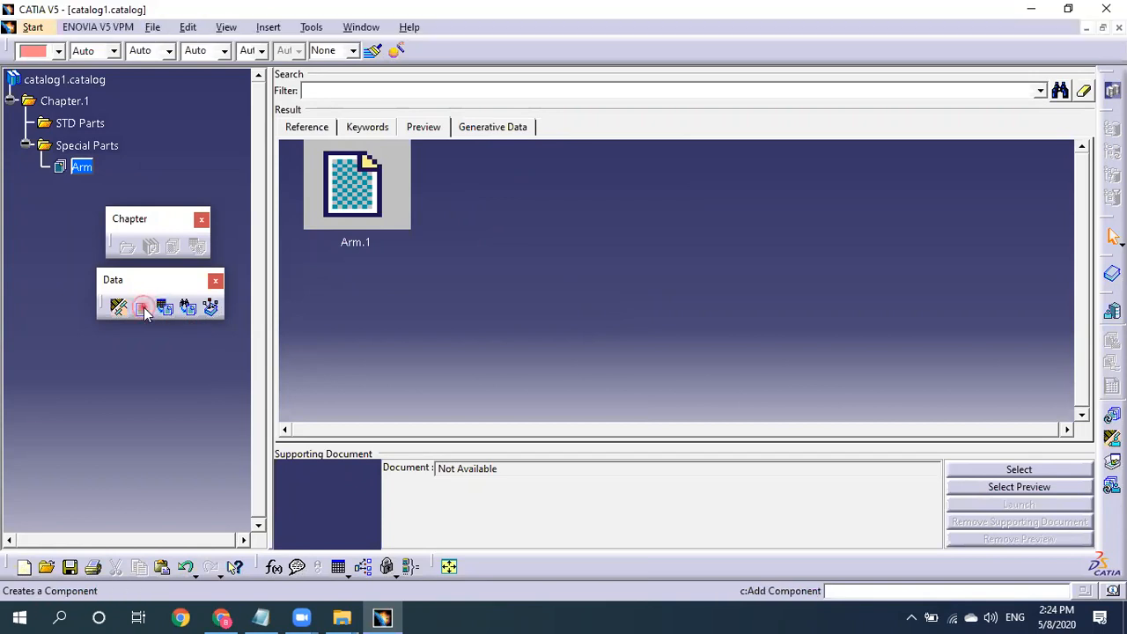
{"action": "left_click", "coordinate": [908, 387]}
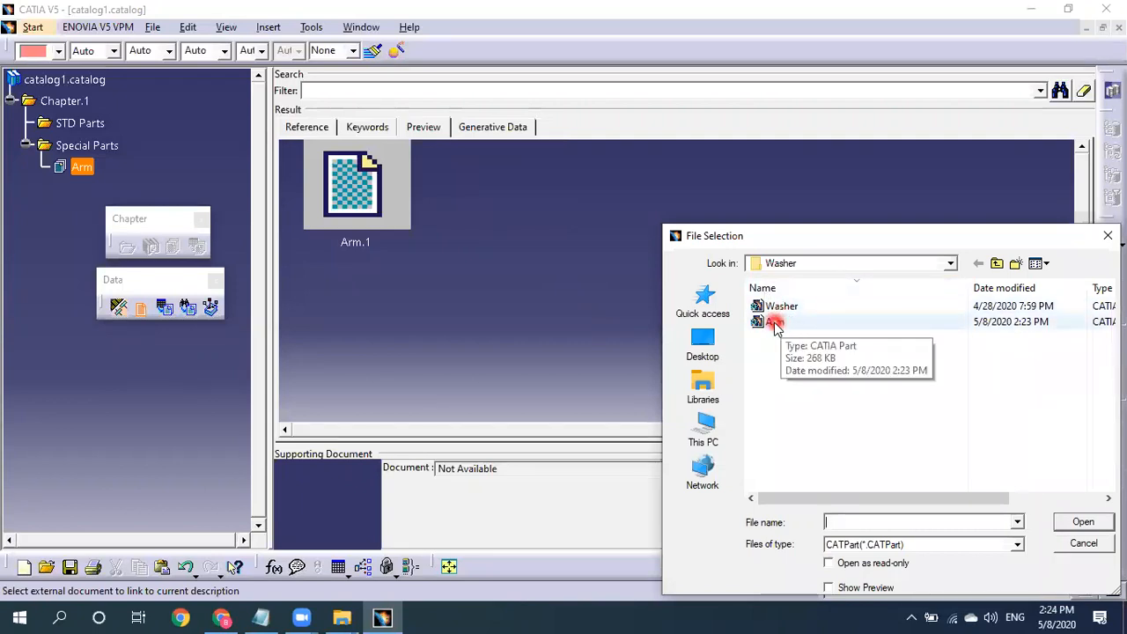
{"action": "left_click", "coordinate": [773, 323]}
{"action": "left_click", "coordinate": [1070, 523]}
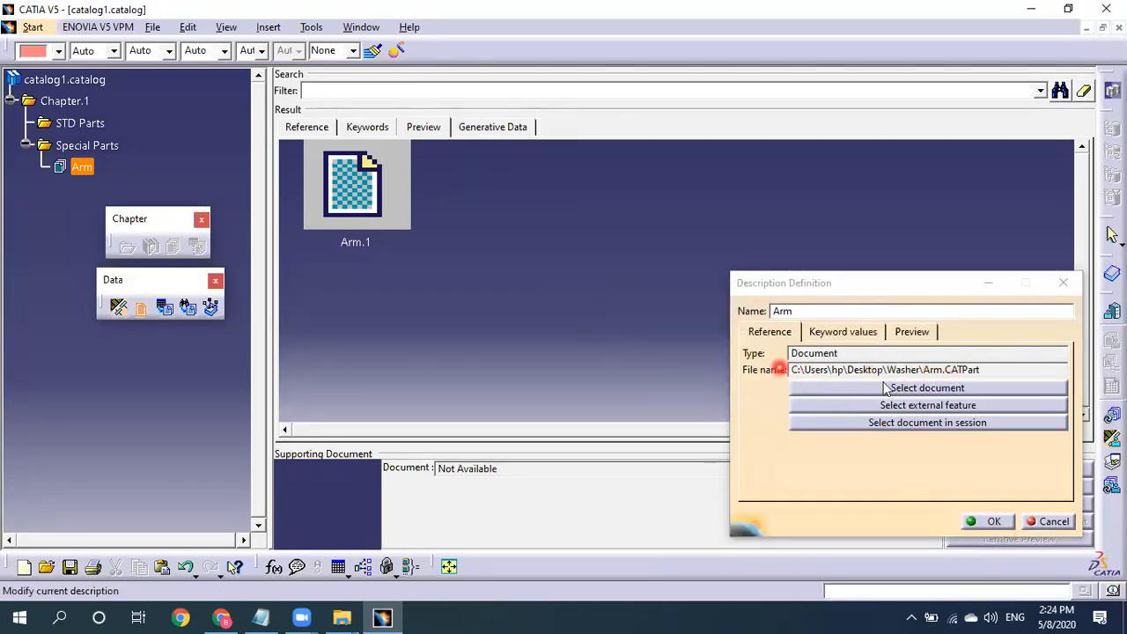
{"action": "left_click", "coordinate": [991, 522]}
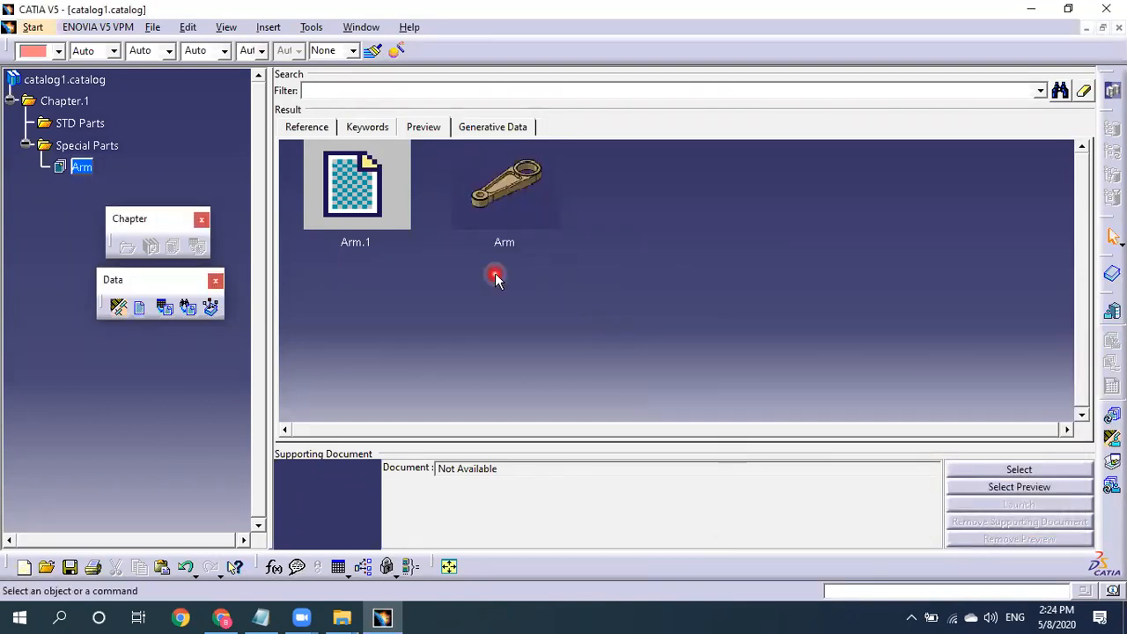
Delete the Arm.1 description without a part preview from the Arm family and enlarge the remaining Arm preview.
{"action": "left_click", "coordinate": [86, 145]}
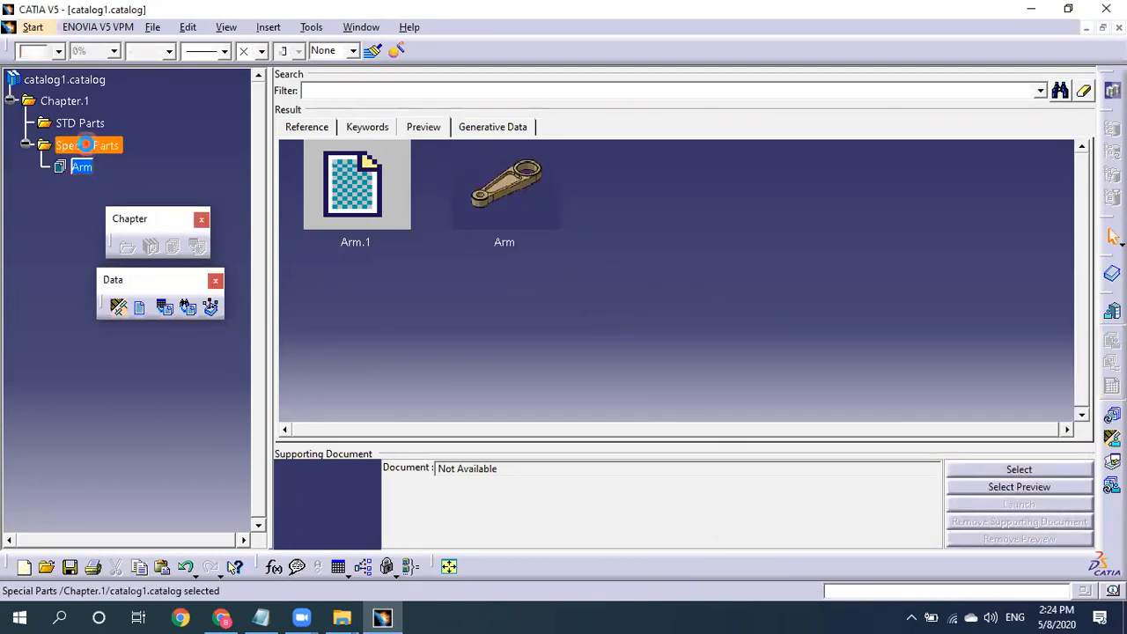
{"action": "double_click", "coordinate": [83, 168]}
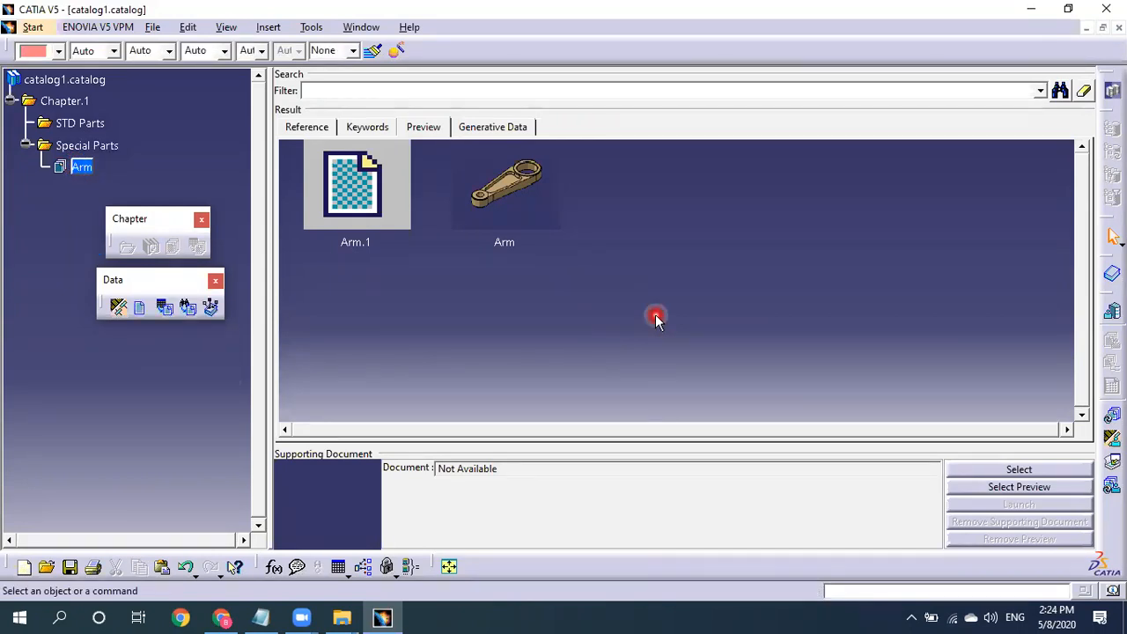
{"action": "right_click", "coordinate": [363, 212]}
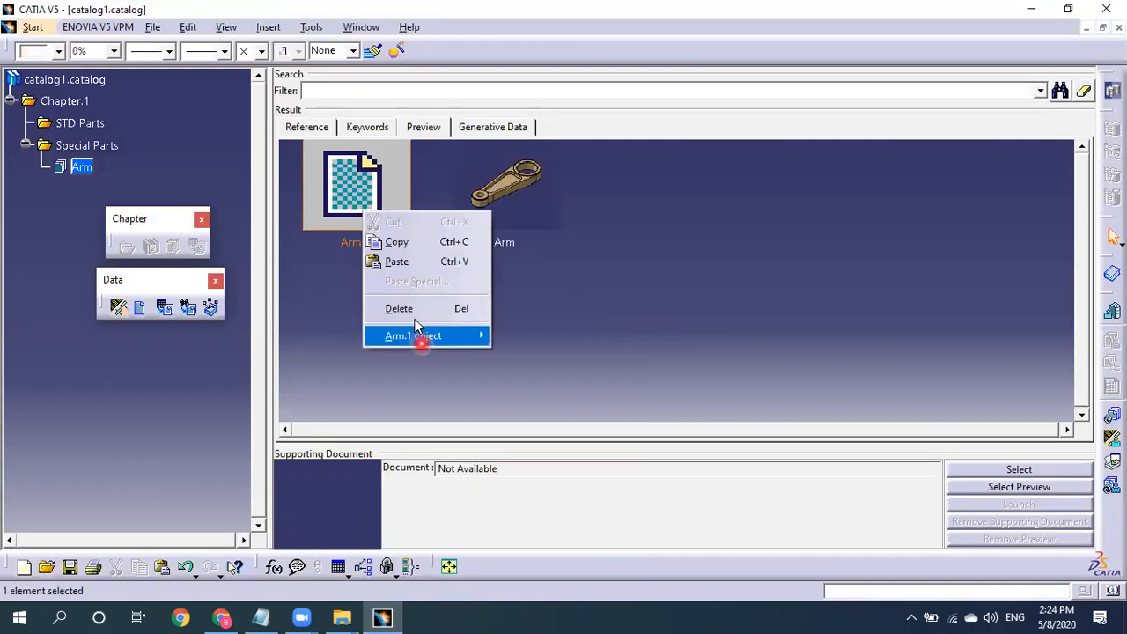
{"action": "left_click", "coordinate": [404, 308]}
{"action": "left_click", "coordinate": [561, 344]}
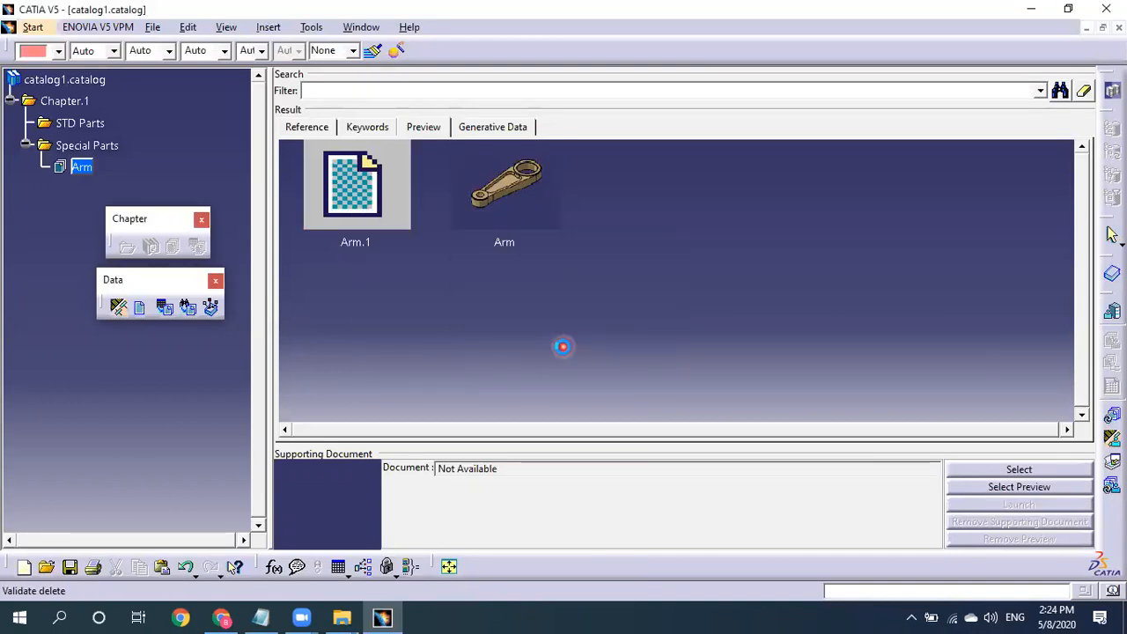
{"action": "middle_click_drag", "start_coordinate": [576, 315], "coordinate": [556, 238]}
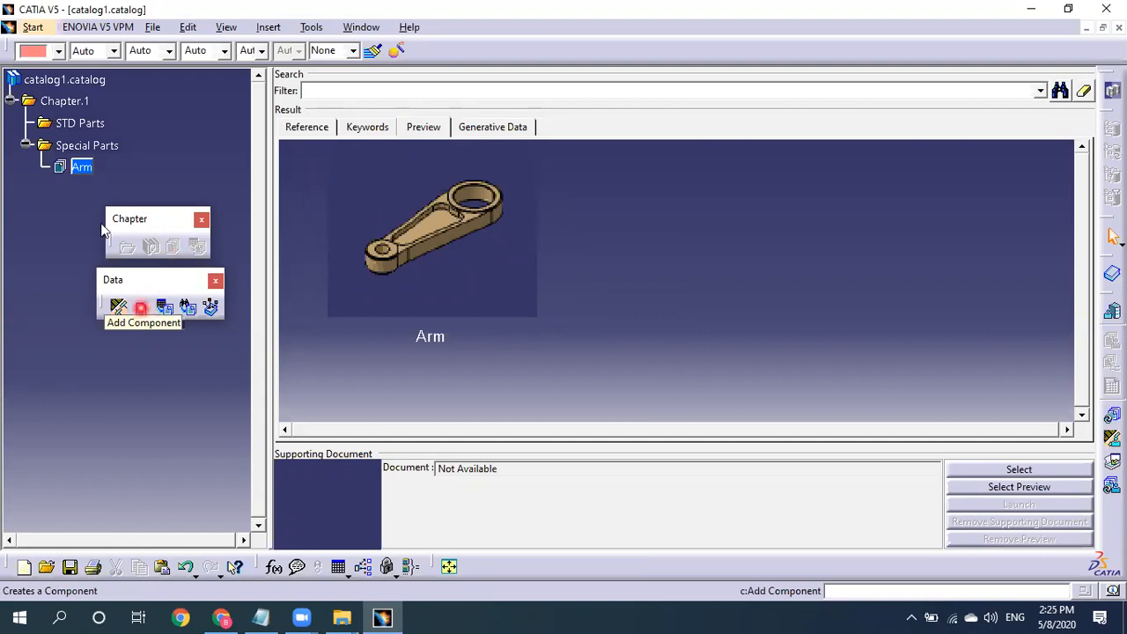
Activate the STD Parts chapter, enlarge the catalog tree and move the Chapter and Data toolbars clear of it.
{"action": "left_click", "coordinate": [97, 124]}
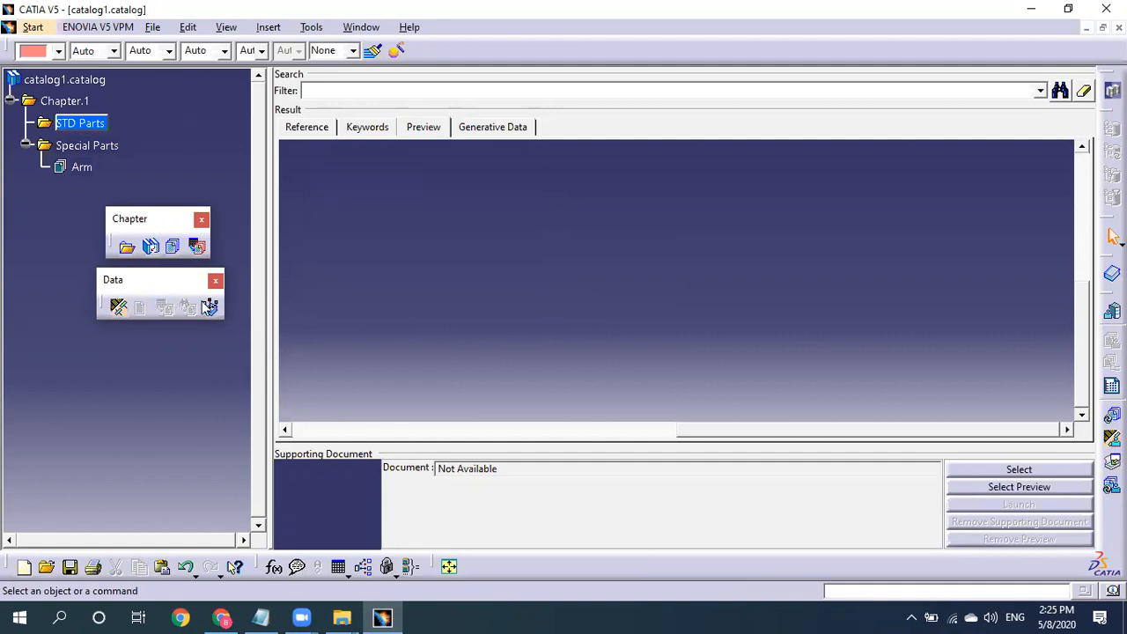
{"action": "left_click", "coordinate": [120, 368]}
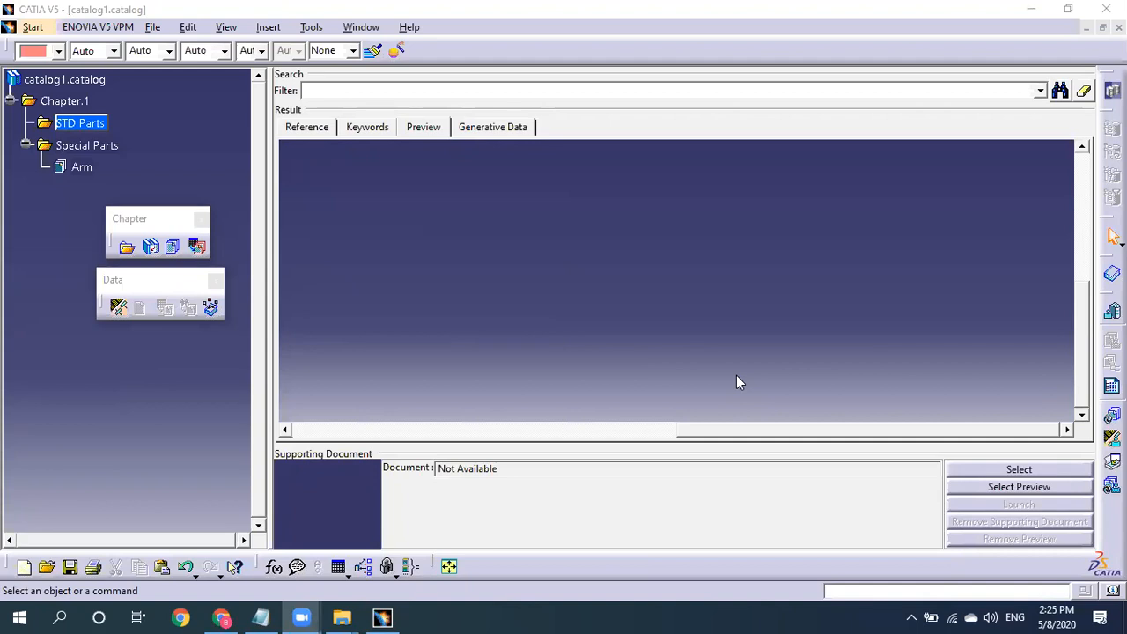
{"action": "left_click", "coordinate": [818, 312]}
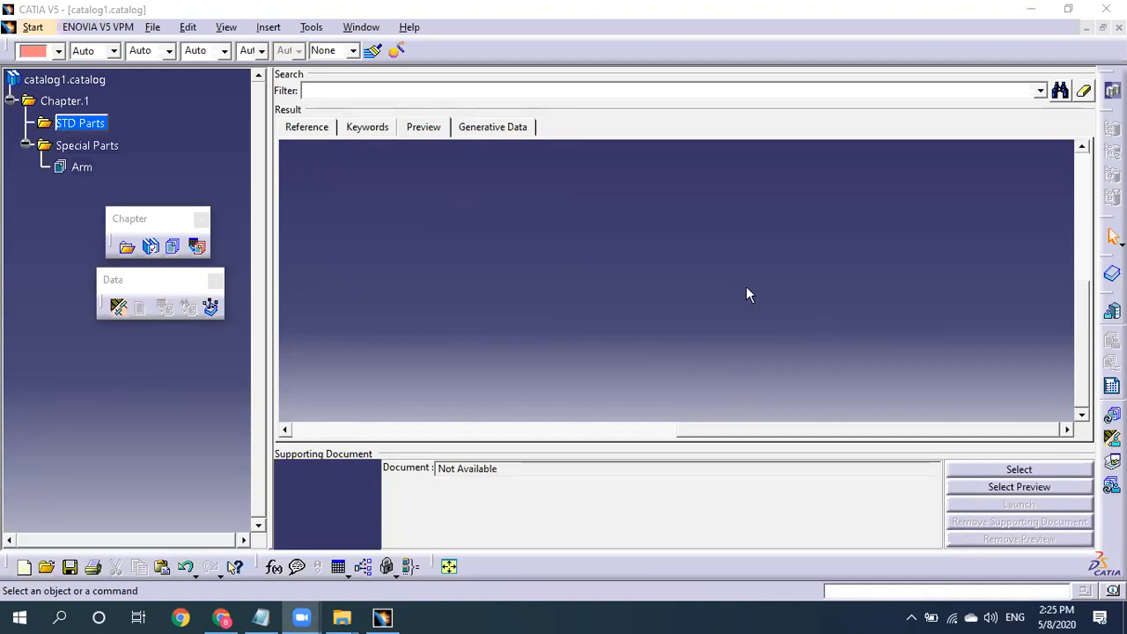
{"action": "left_click", "coordinate": [177, 414]}
{"action": "middle_click_drag", "start_coordinate": [177, 414], "coordinate": [169, 355]}
{"action": "left_click_drag", "start_coordinate": [166, 282], "coordinate": [171, 369]}
{"action": "left_click_drag", "start_coordinate": [171, 220], "coordinate": [191, 297]}
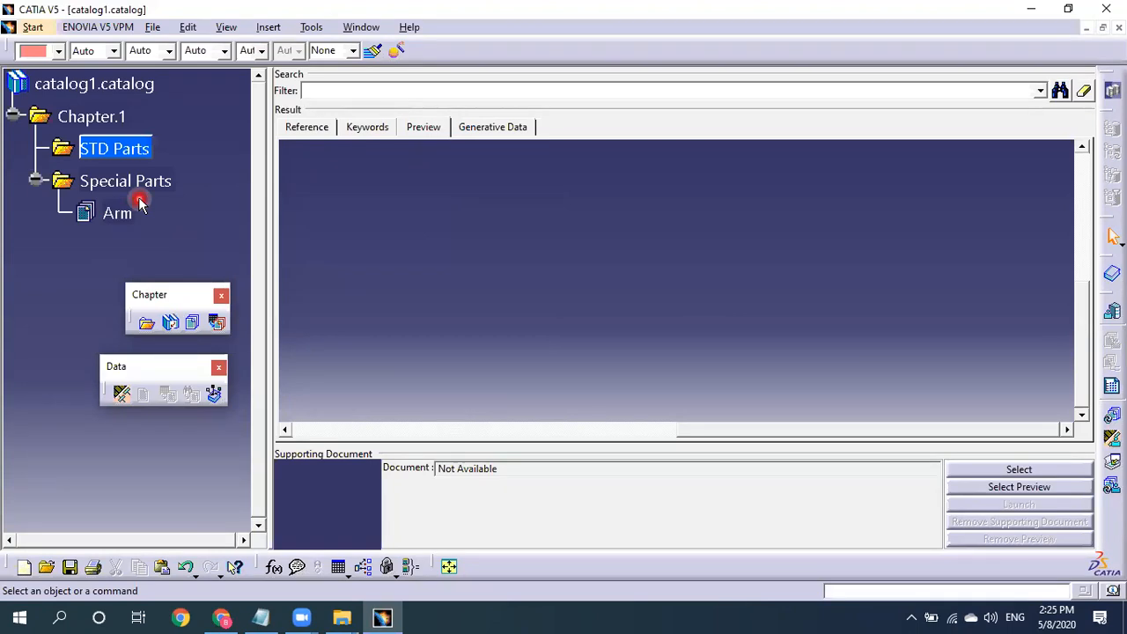
{"action": "left_click", "coordinate": [218, 324]}
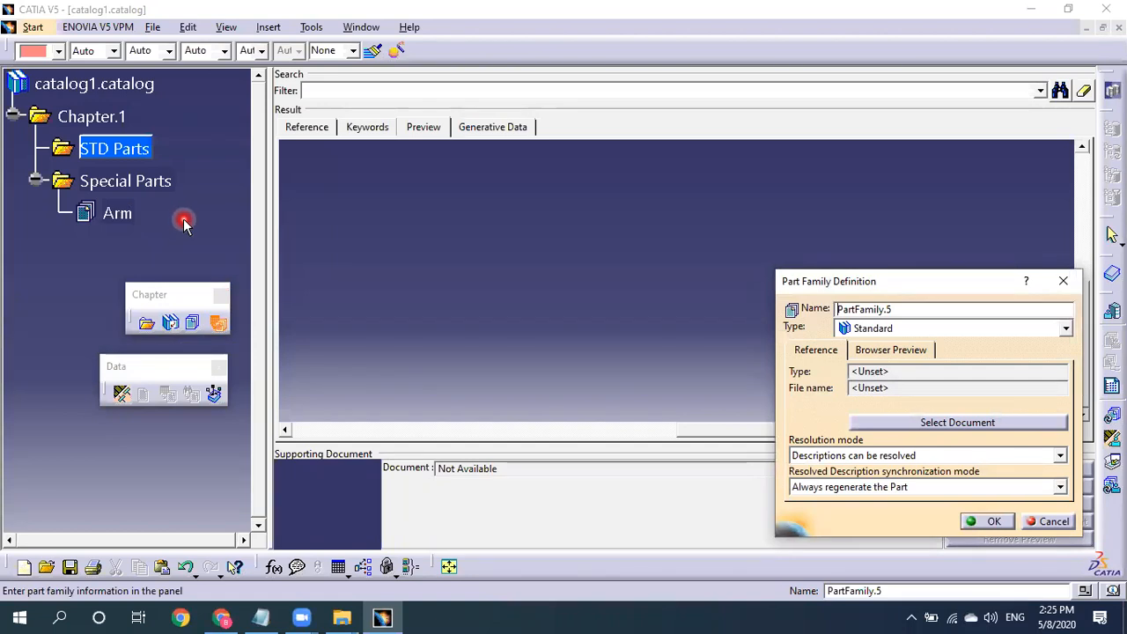
{"action": "left_click", "coordinate": [914, 424]}
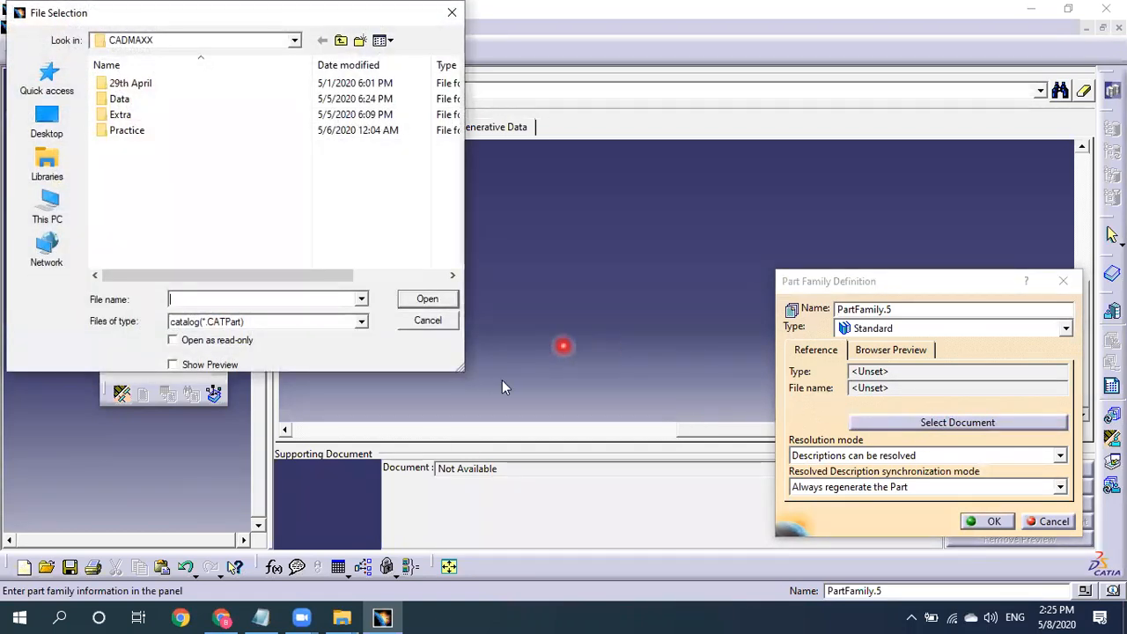
{"action": "mouse_move", "coordinate": [348, 616]}
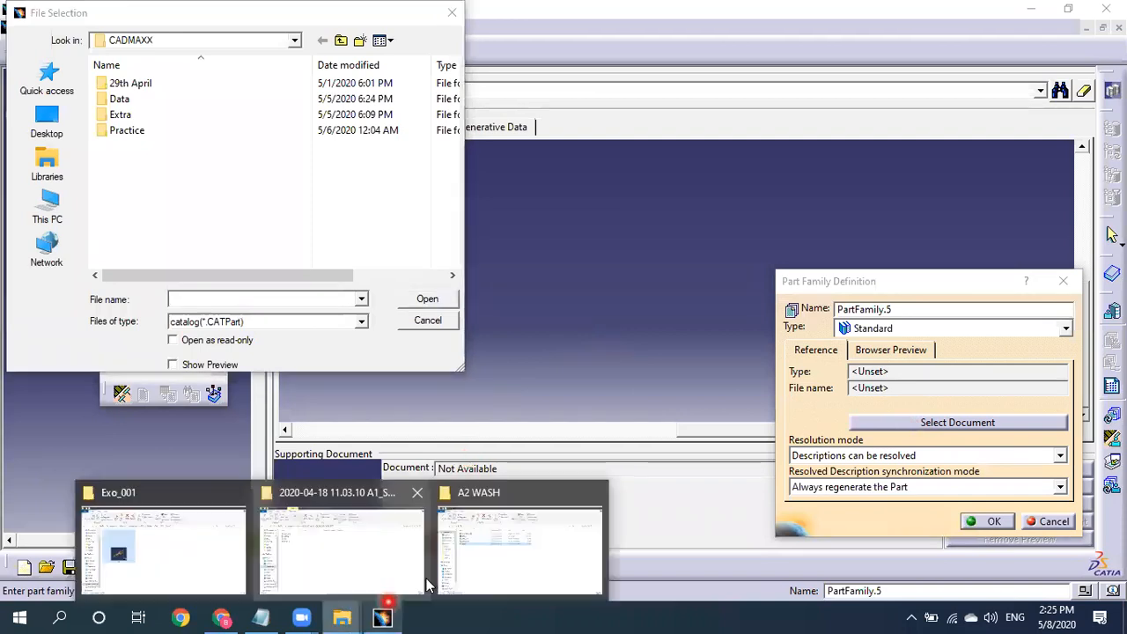
{"action": "left_click", "coordinate": [525, 577]}
{"action": "left_click", "coordinate": [424, 138]}
{"action": "key", "text": "ctrl+c"}
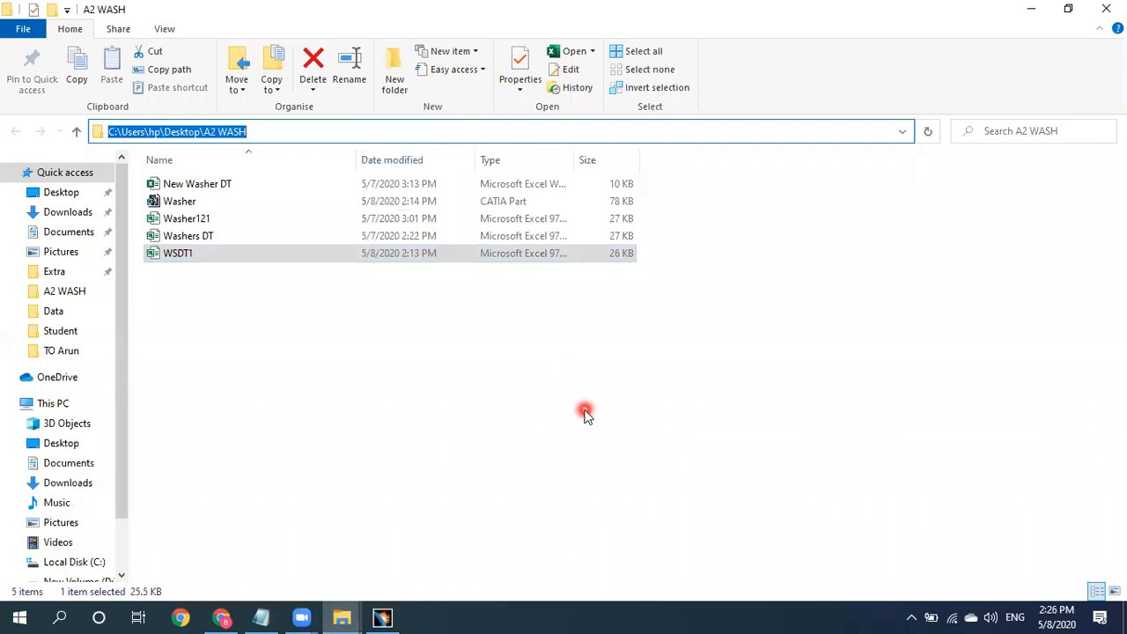
{"action": "left_click", "coordinate": [382, 616]}
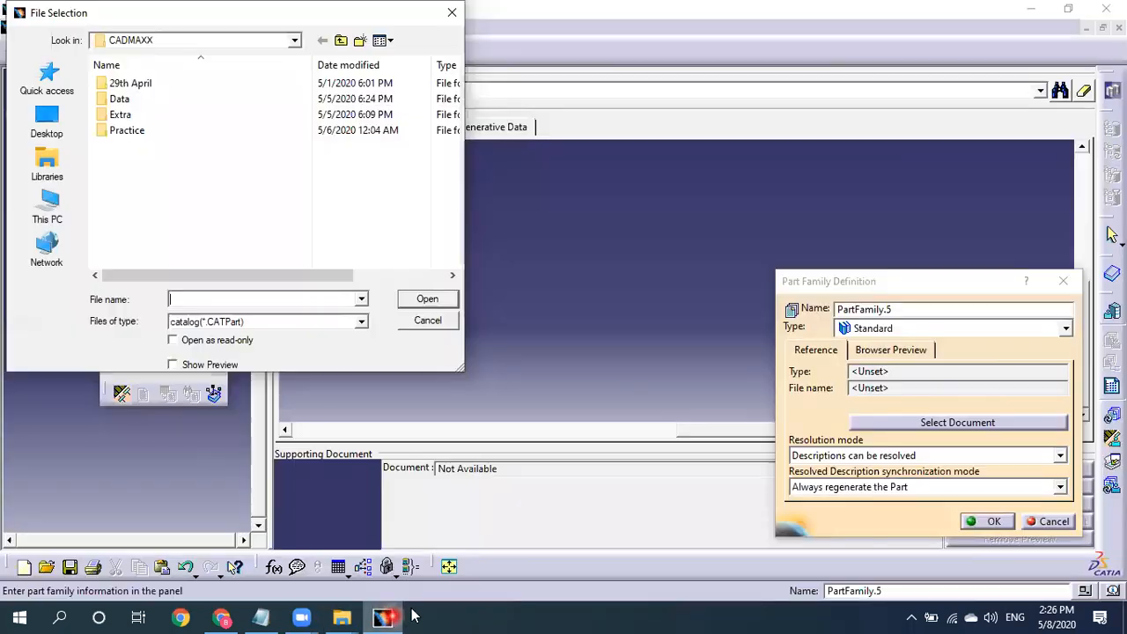
{"action": "left_click", "coordinate": [319, 297]}
{"action": "key", "text": "ctrl+v"}
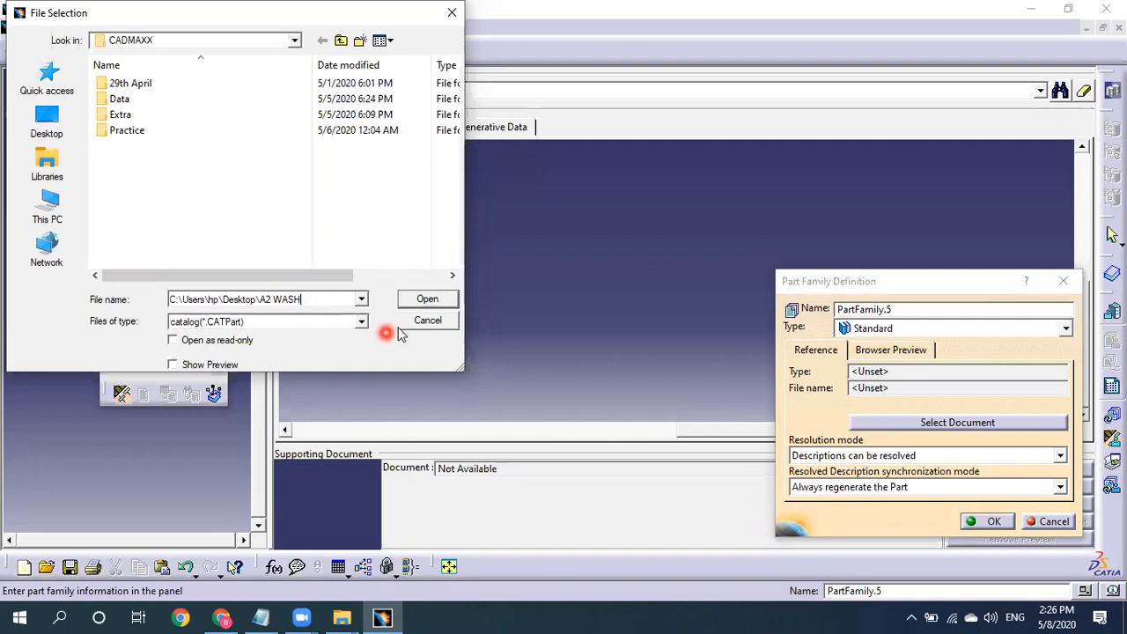
{"action": "left_click", "coordinate": [413, 301]}
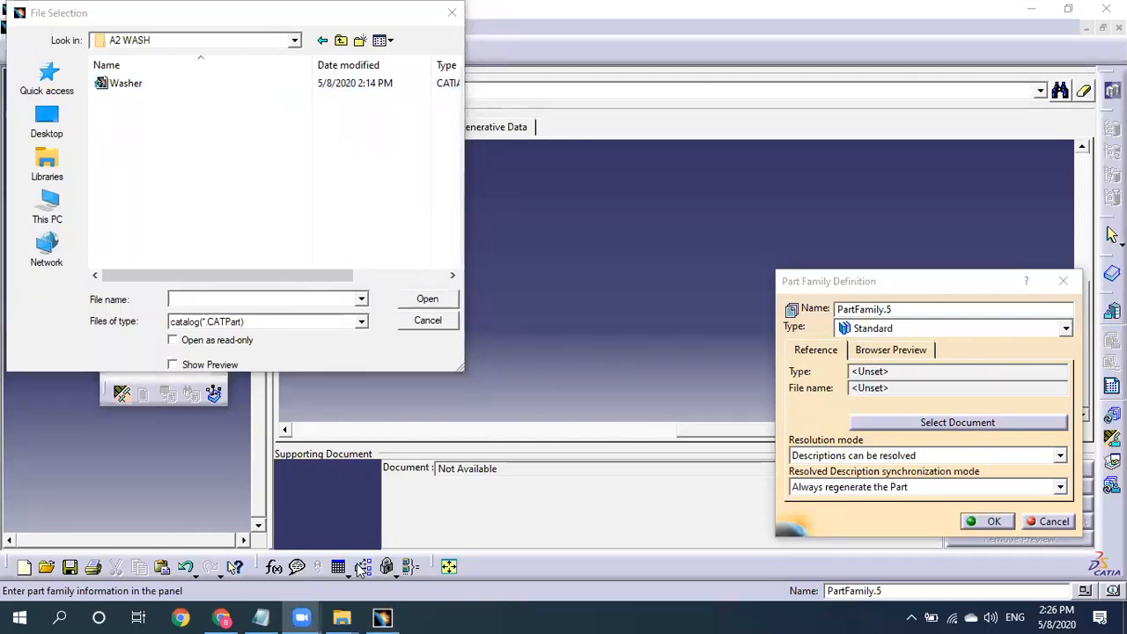
{"action": "left_click", "coordinate": [1048, 522]}
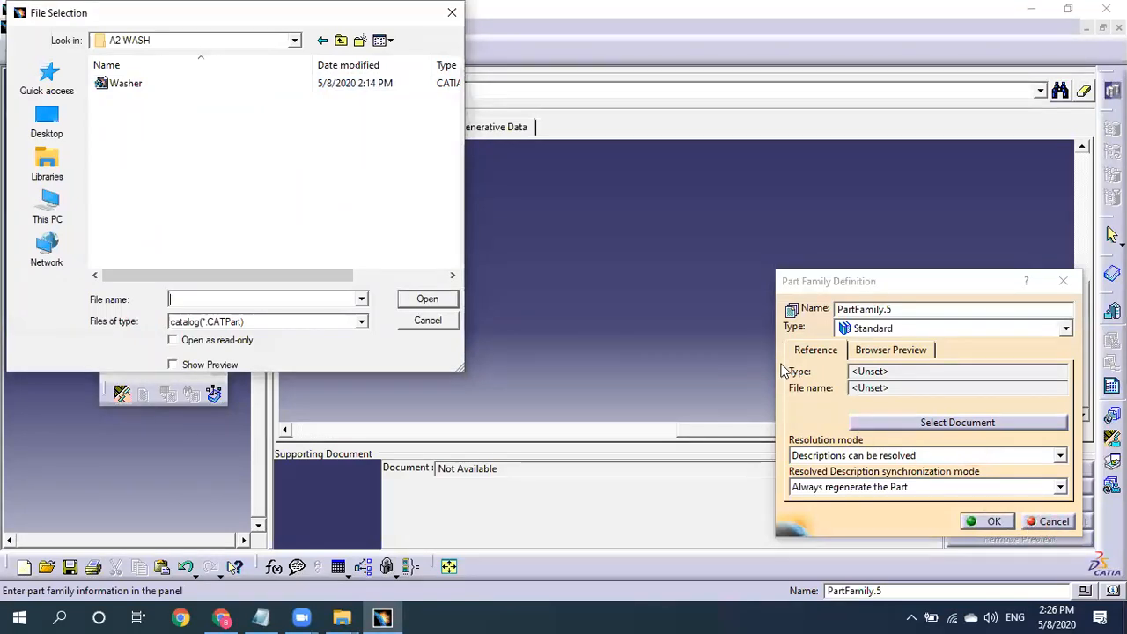
{"action": "left_click", "coordinate": [428, 320]}
{"action": "left_click", "coordinate": [141, 192]}
{"action": "left_click", "coordinate": [1050, 522]}
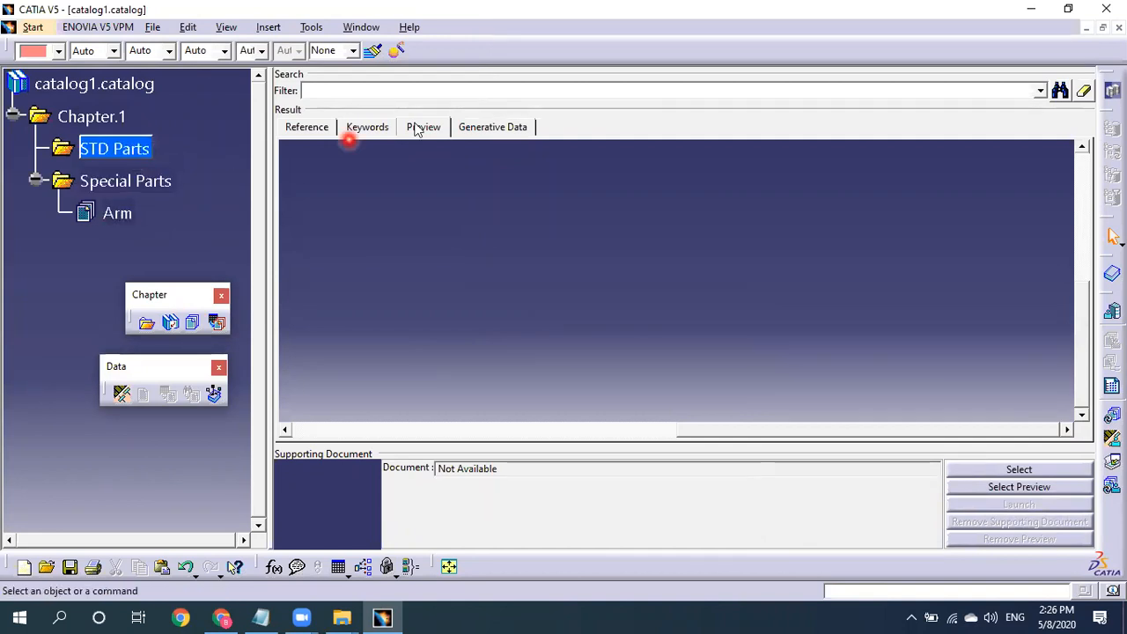
Add two subchapters with default names to the STD Parts chapter.
{"action": "left_click", "coordinate": [146, 322]}
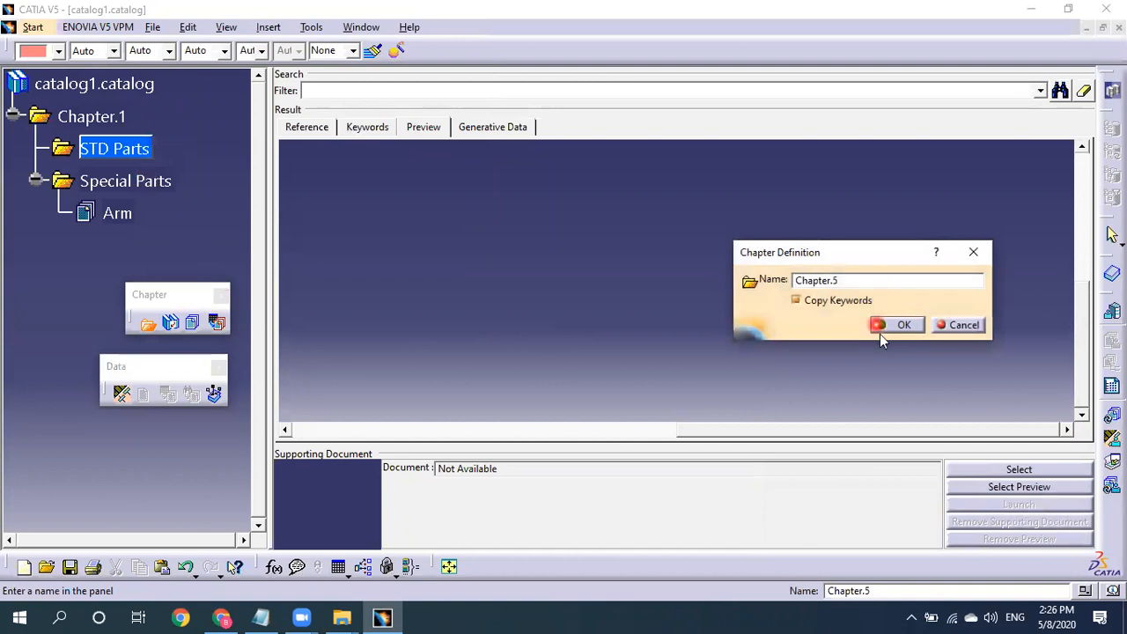
{"action": "left_click", "coordinate": [894, 325]}
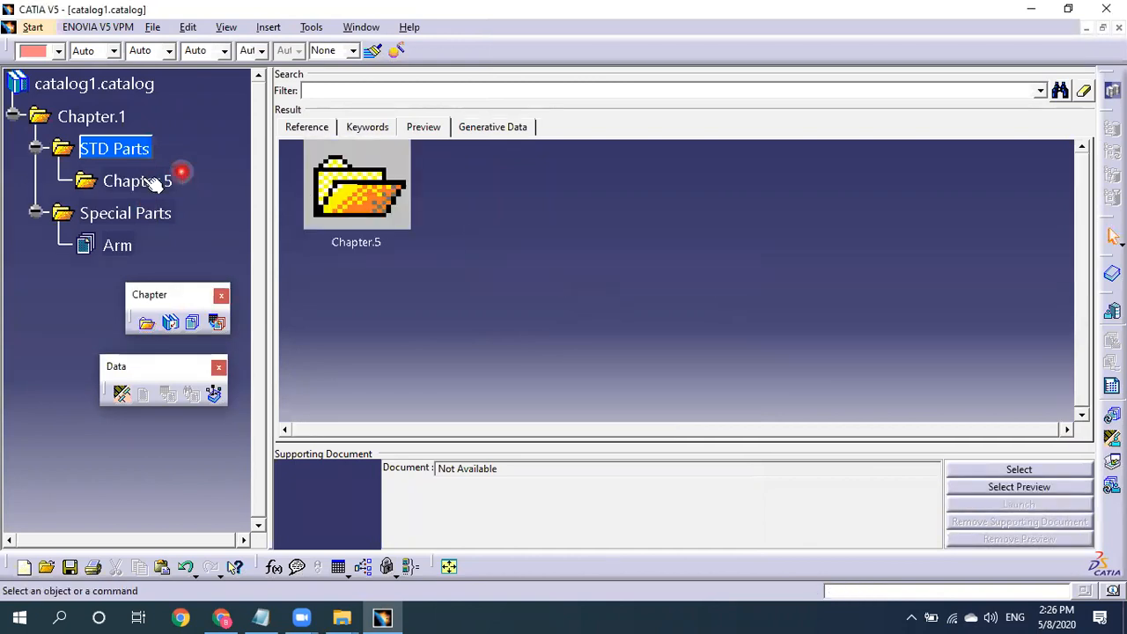
{"action": "left_click", "coordinate": [146, 322]}
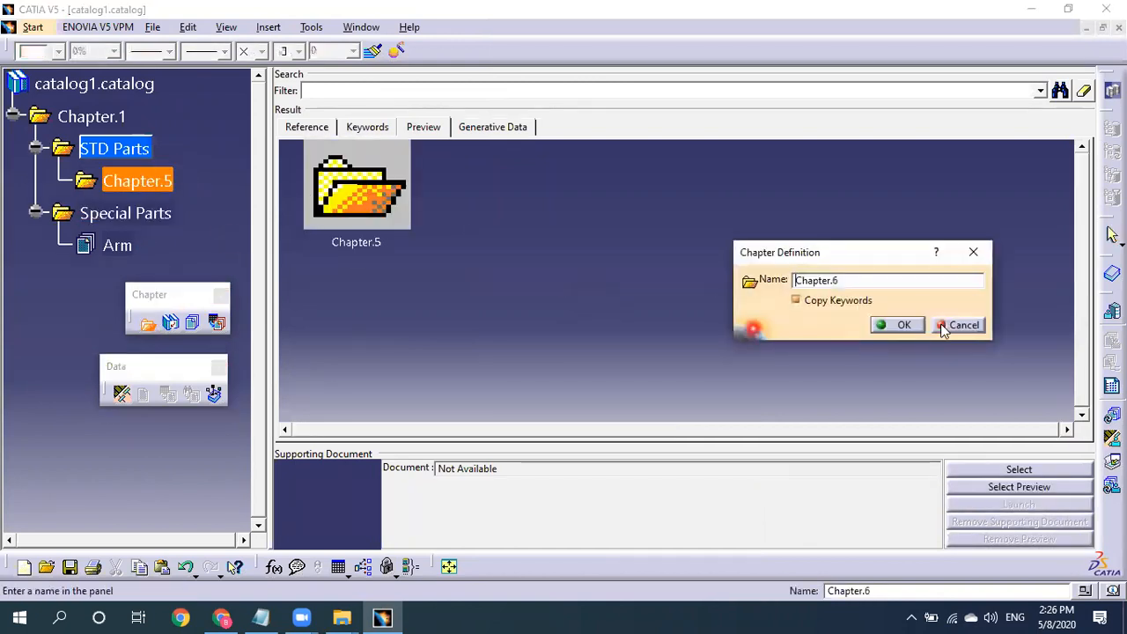
{"action": "left_click", "coordinate": [891, 324]}
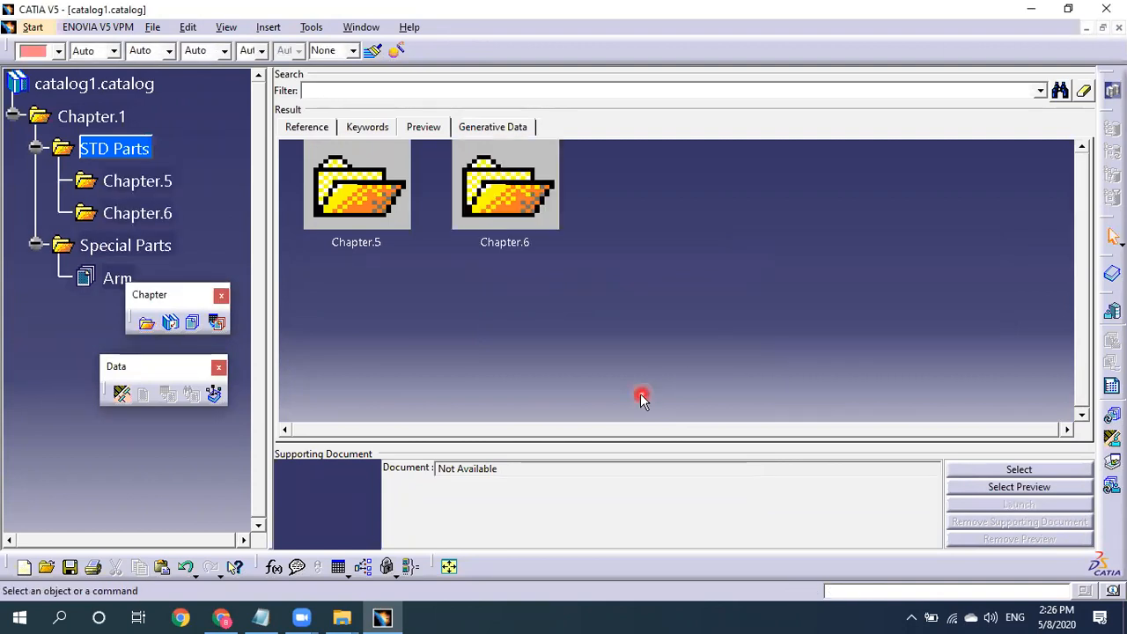
Delete both subchapters from the STD Parts chapter.
{"action": "left_click", "coordinate": [136, 181]}
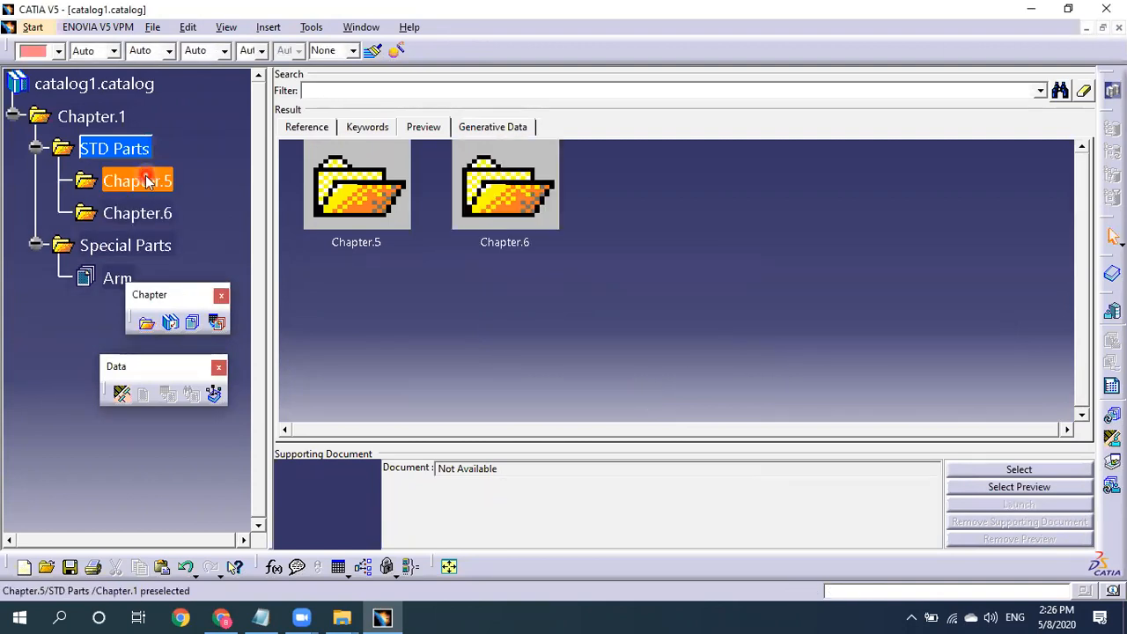
{"action": "right_click", "coordinate": [145, 185]}
{"action": "left_click", "coordinate": [176, 272]}
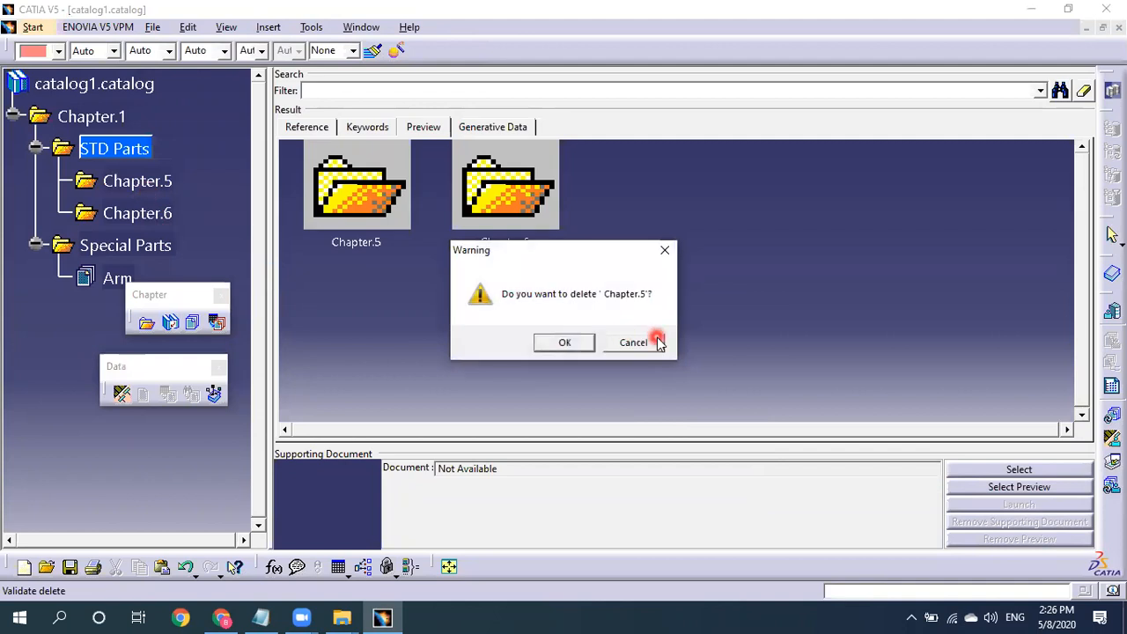
{"action": "left_click", "coordinate": [573, 345]}
{"action": "right_click", "coordinate": [163, 183]}
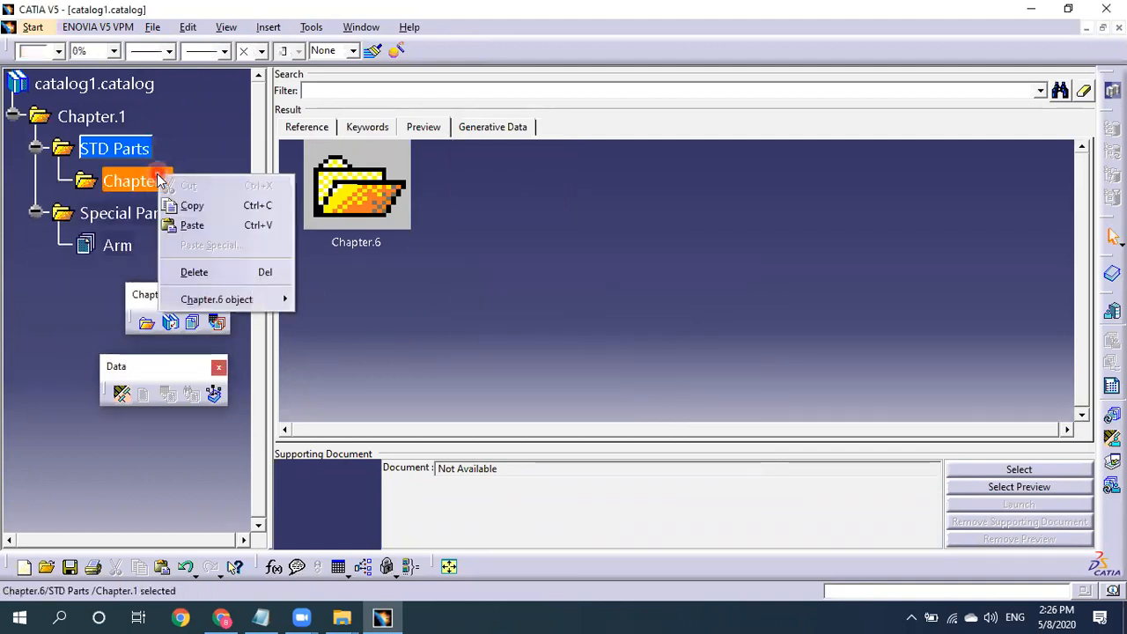
{"action": "left_click", "coordinate": [183, 271]}
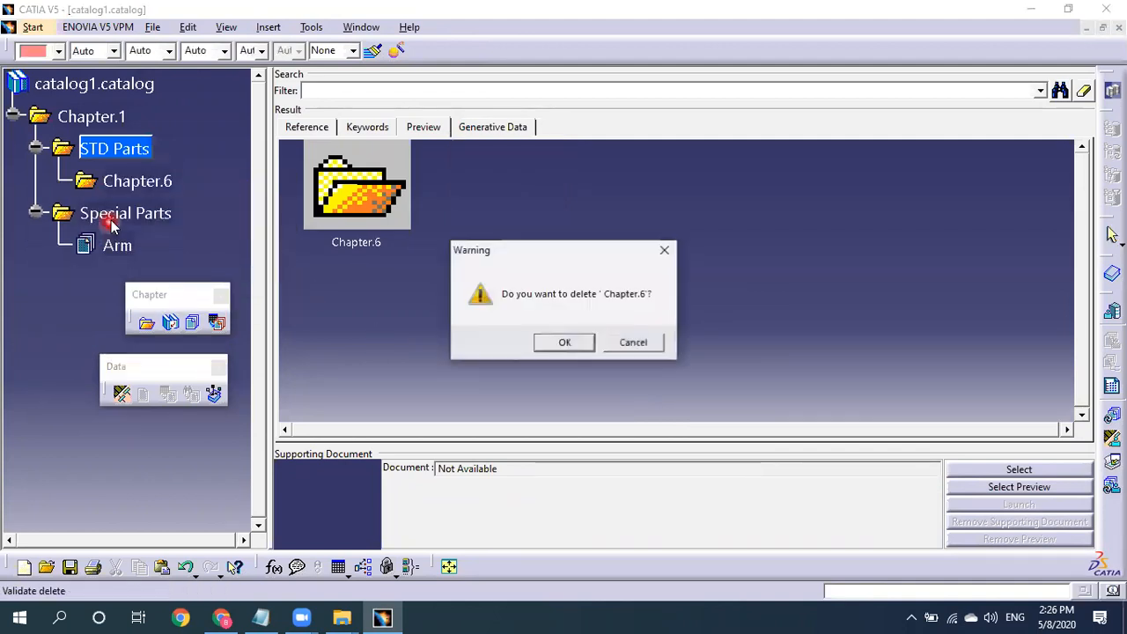
{"action": "left_click", "coordinate": [564, 345]}
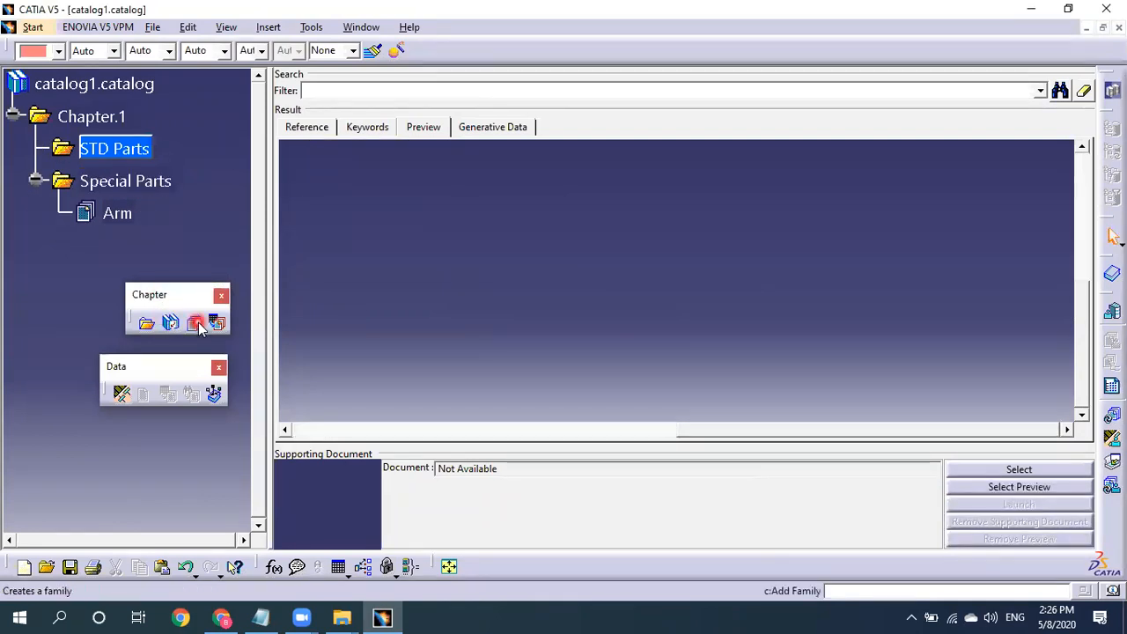
{"action": "left_click", "coordinate": [130, 148]}
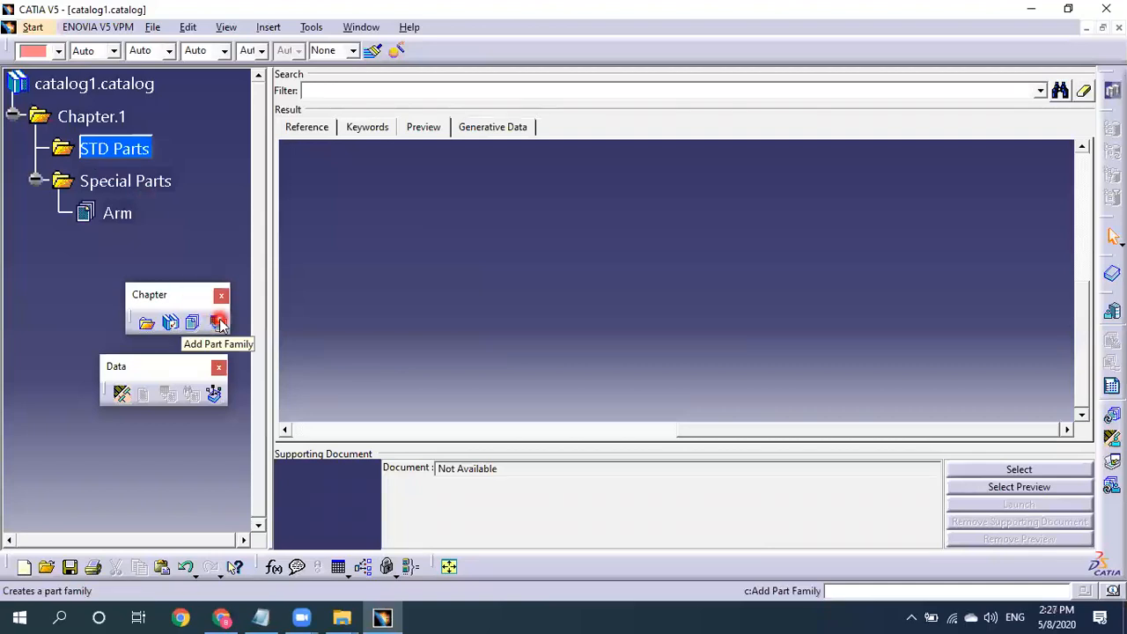
{"action": "left_click", "coordinate": [195, 263]}
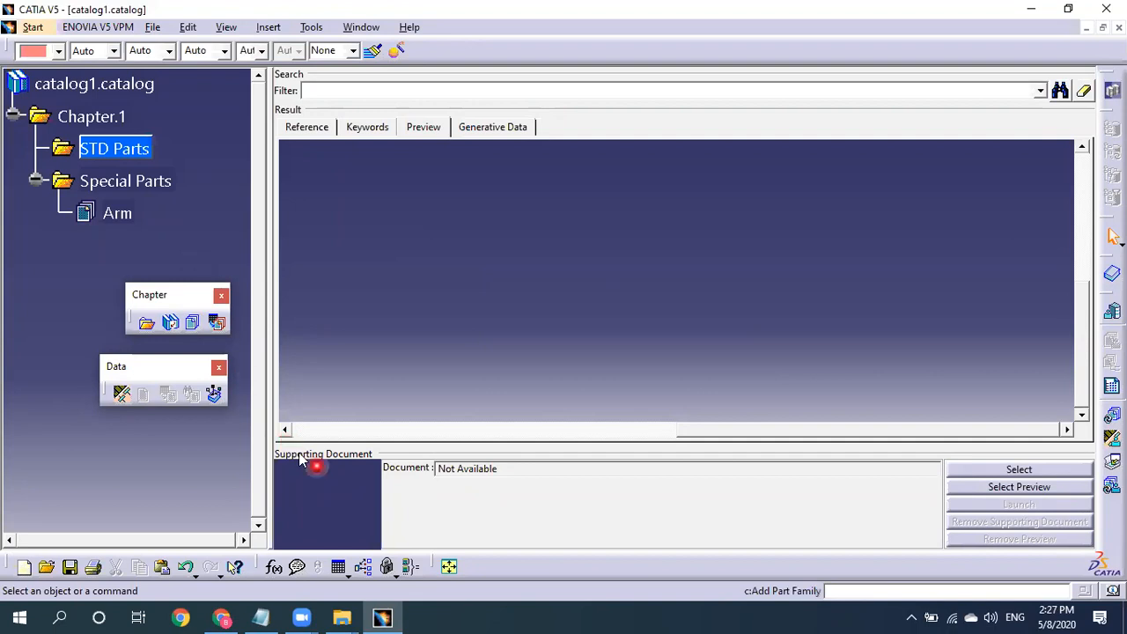
Check the A2 WASH folder in File Explorer and open the recently used Arm.CATPart in CATIA.
{"action": "left_click", "coordinate": [342, 618]}
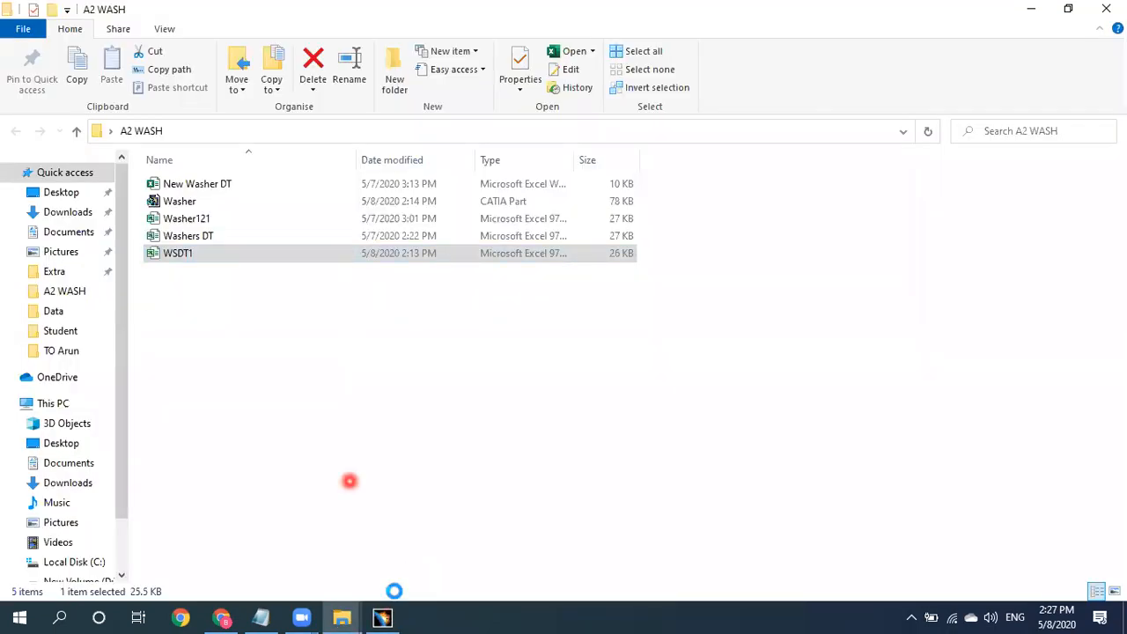
{"action": "left_click", "coordinate": [382, 618]}
{"action": "left_click", "coordinate": [153, 26]}
{"action": "left_click", "coordinate": [218, 355]}
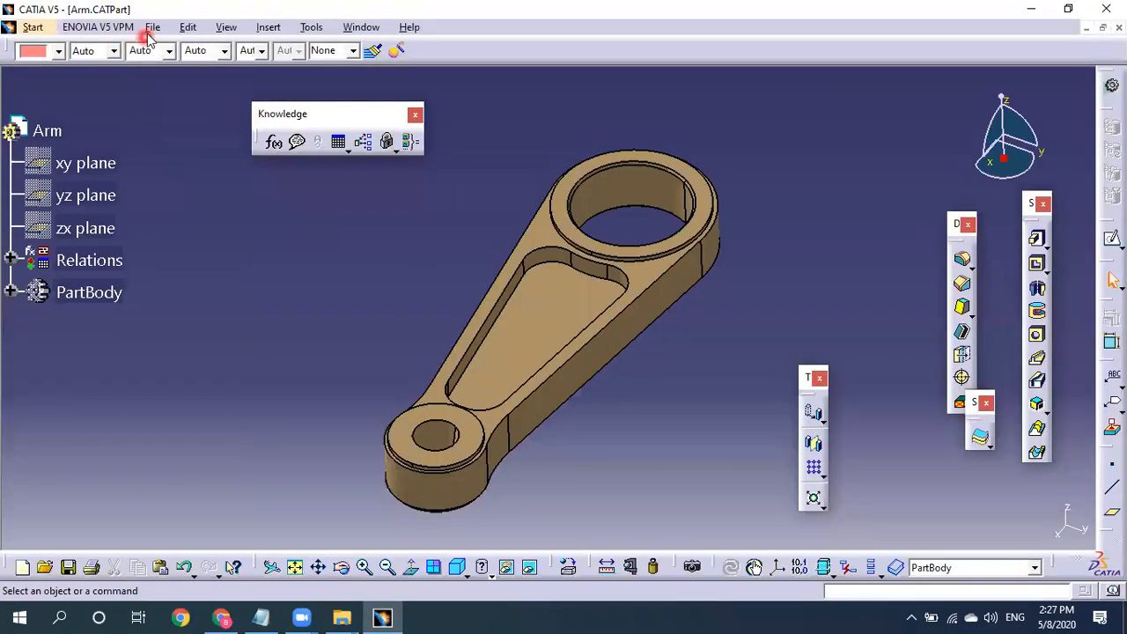
Save the Arm part as Arm.CATPart in the A2 WASH folder, accepting the update of its links in session.
{"action": "left_click", "coordinate": [147, 31]}
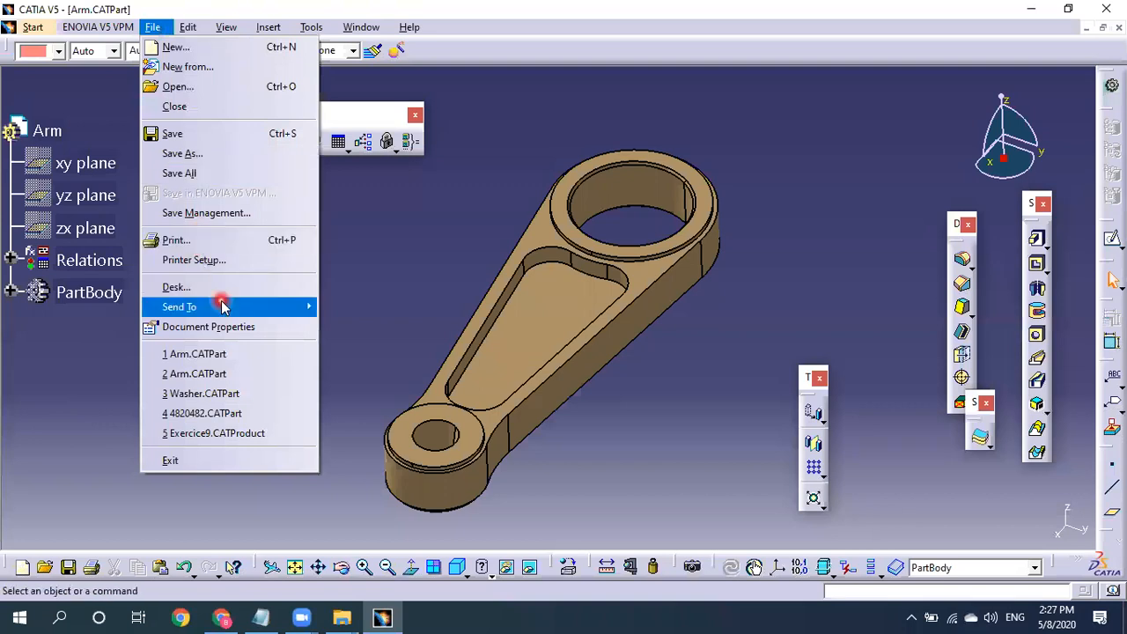
{"action": "left_click", "coordinate": [185, 153]}
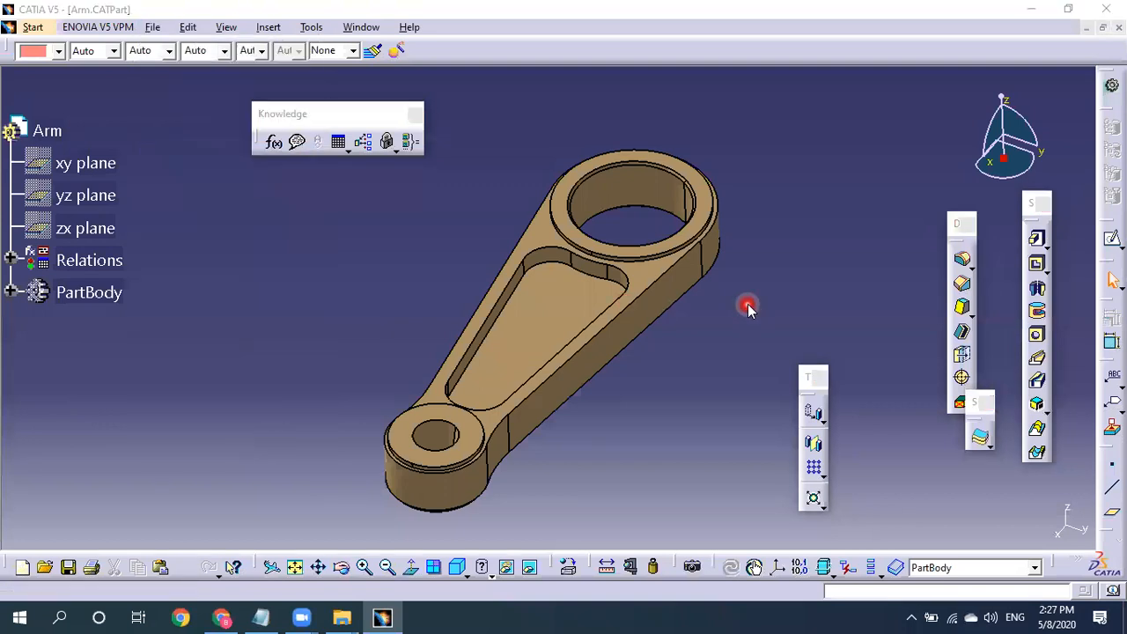
{"action": "left_click", "coordinate": [625, 154]}
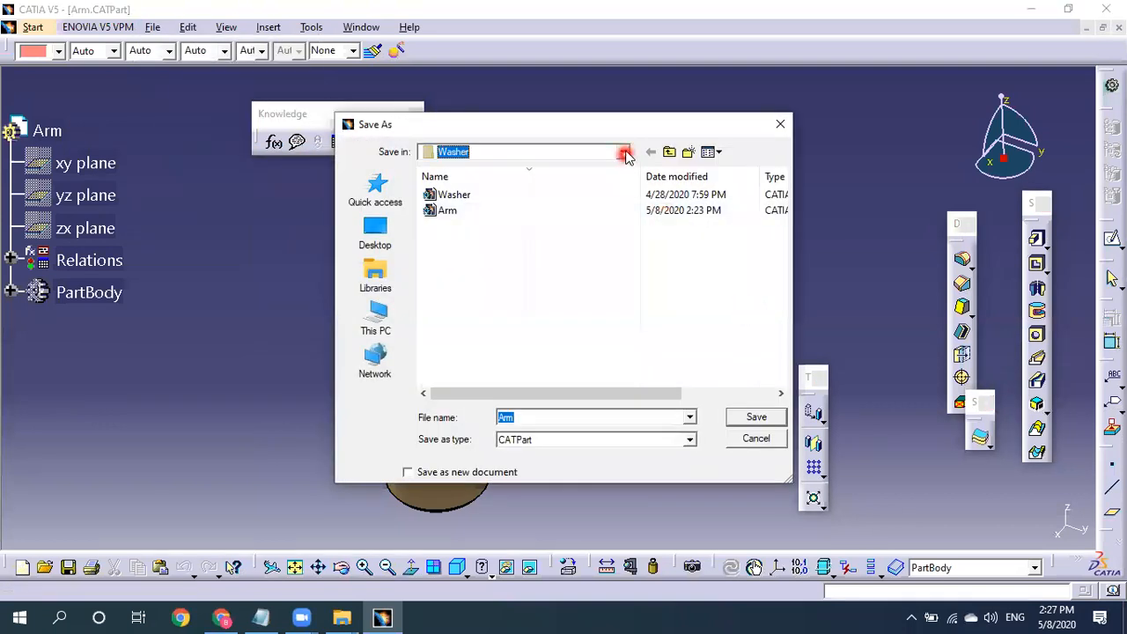
{"action": "left_click", "coordinate": [625, 153]}
{"action": "left_click", "coordinate": [501, 195]}
{"action": "double_click", "coordinate": [477, 198]}
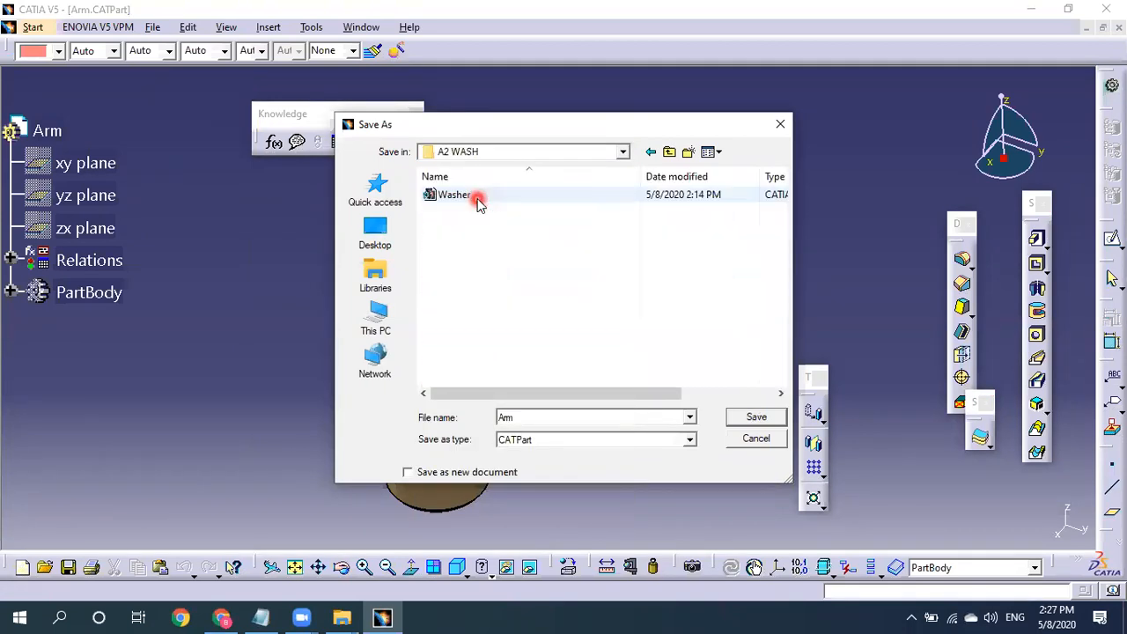
{"action": "left_click", "coordinate": [751, 418]}
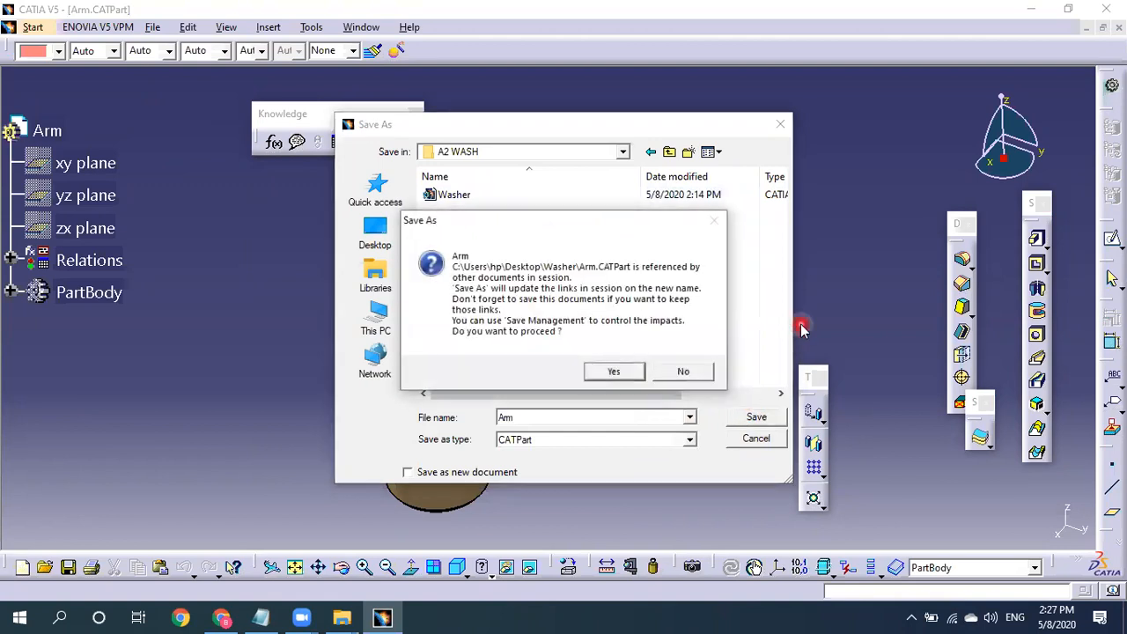
{"action": "left_click", "coordinate": [617, 371]}
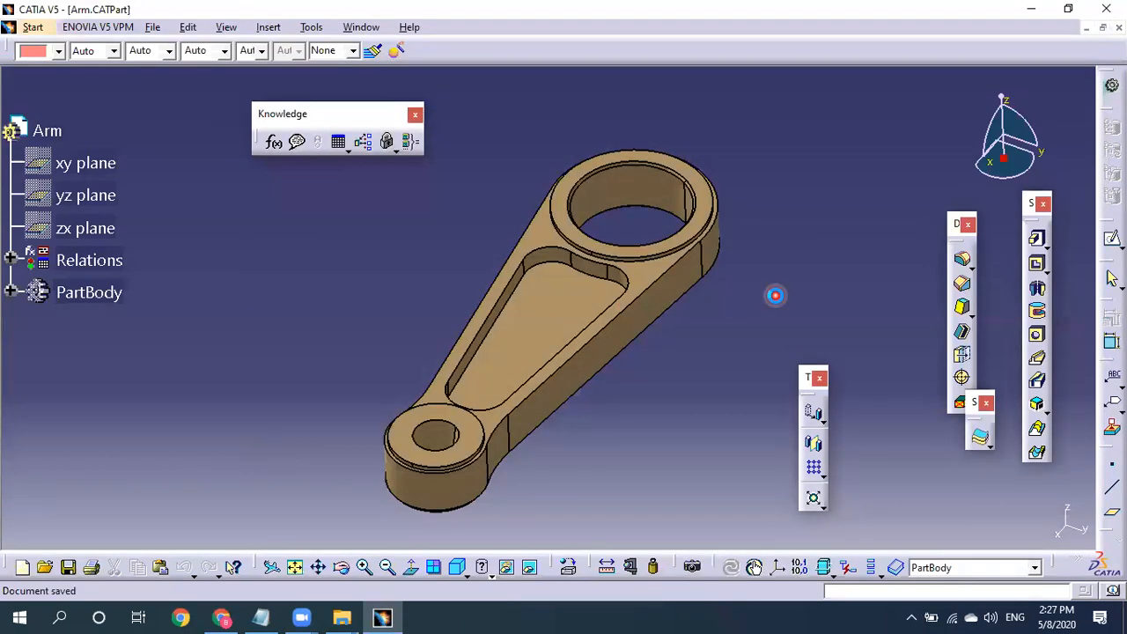
Switch to catalog1.catalog, start a part family in the STD Parts chapter, and browse to the A2 WASH folder for its document.
{"action": "left_click", "coordinate": [361, 27]}
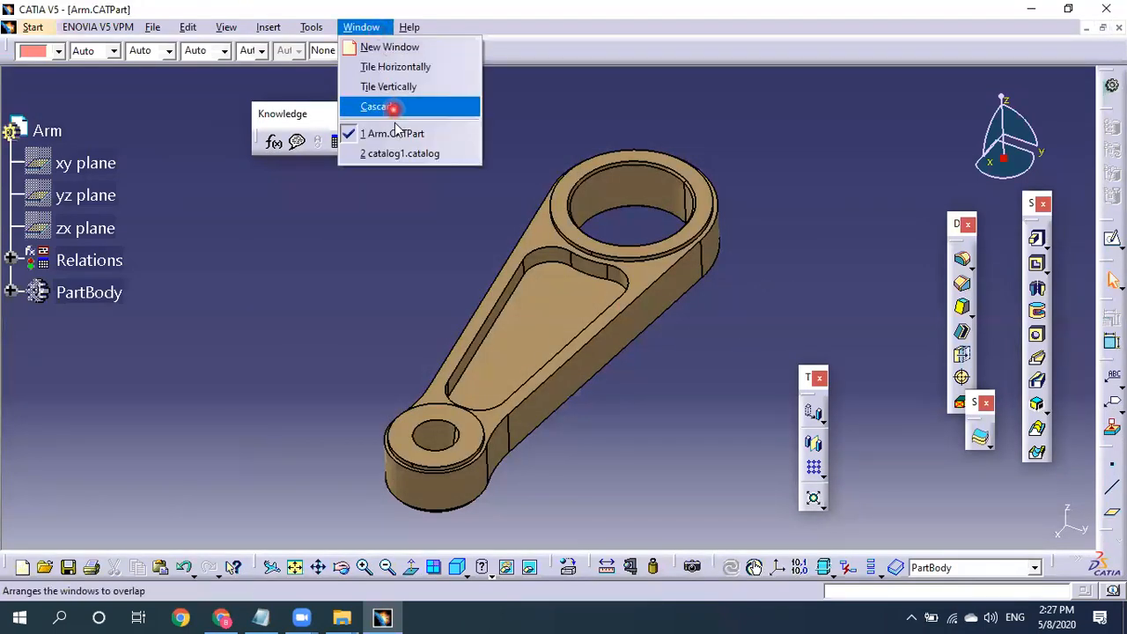
{"action": "left_click", "coordinate": [400, 154]}
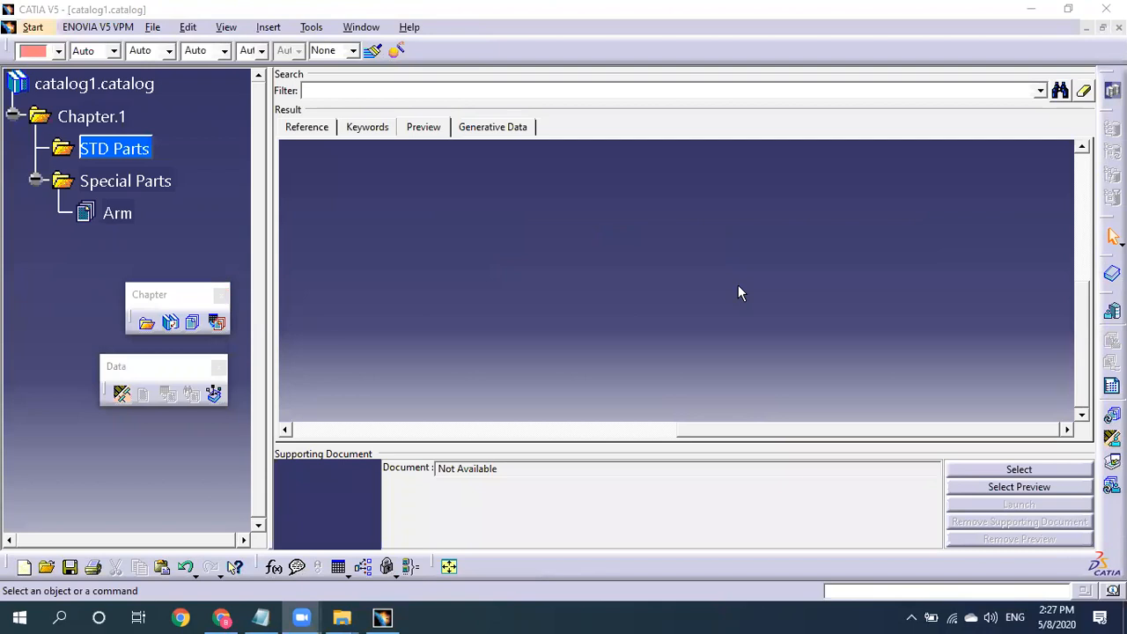
{"action": "left_click", "coordinate": [136, 150]}
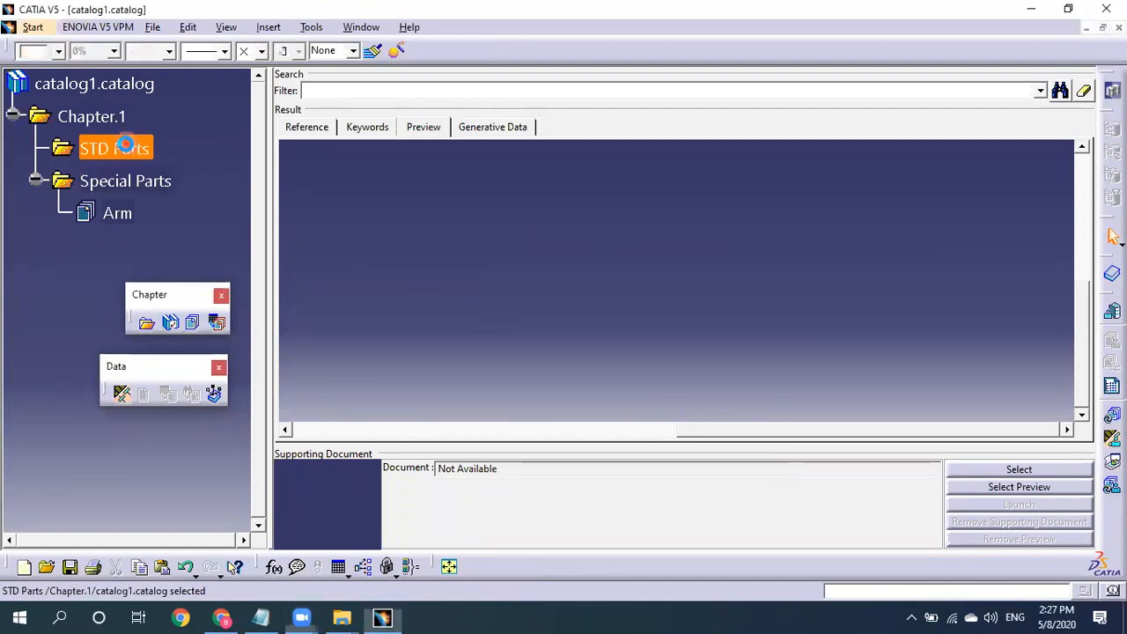
{"action": "left_click", "coordinate": [218, 322]}
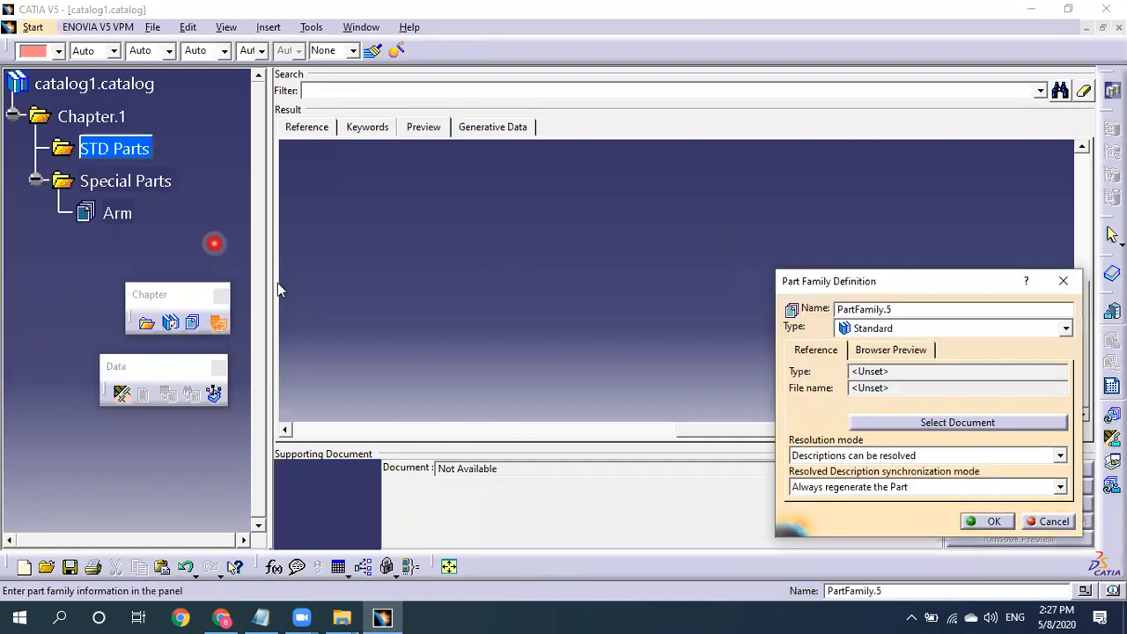
{"action": "left_click", "coordinate": [889, 423]}
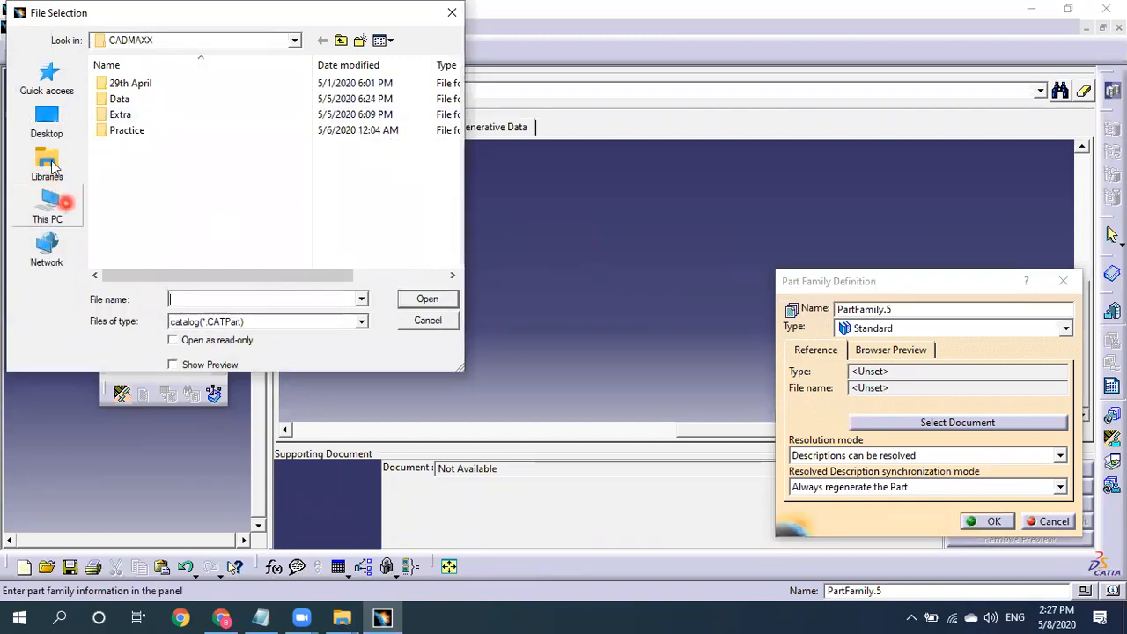
{"action": "left_click", "coordinate": [208, 300]}
{"action": "type", "text": "C:\\Users\\hp\\Desktop\\A2 WASH"}
{"action": "left_click", "coordinate": [434, 301]}
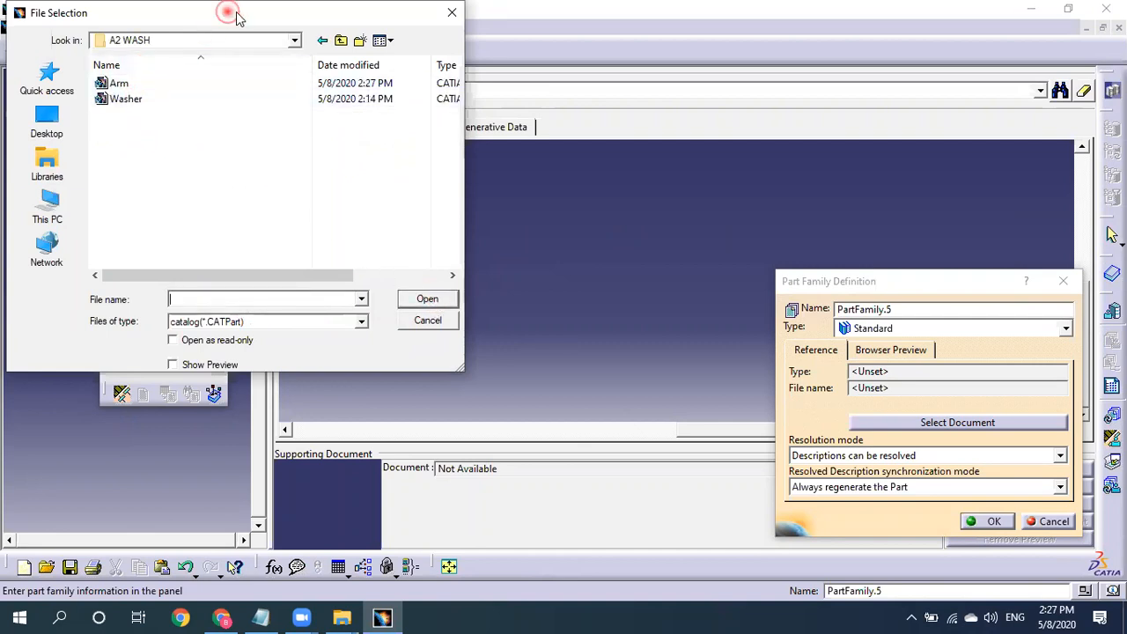
Try to define the part family with Arm.CATPart as its reference document.
{"action": "left_click_drag", "start_coordinate": [236, 13], "coordinate": [613, 80]}
{"action": "left_click", "coordinate": [497, 154]}
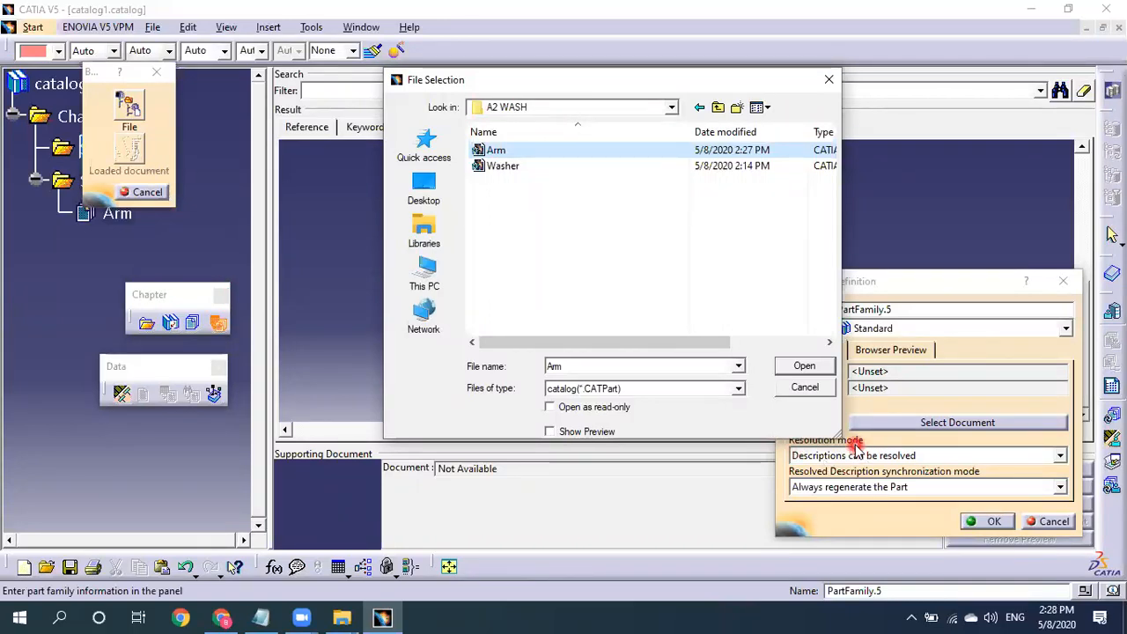
{"action": "left_click", "coordinate": [804, 366]}
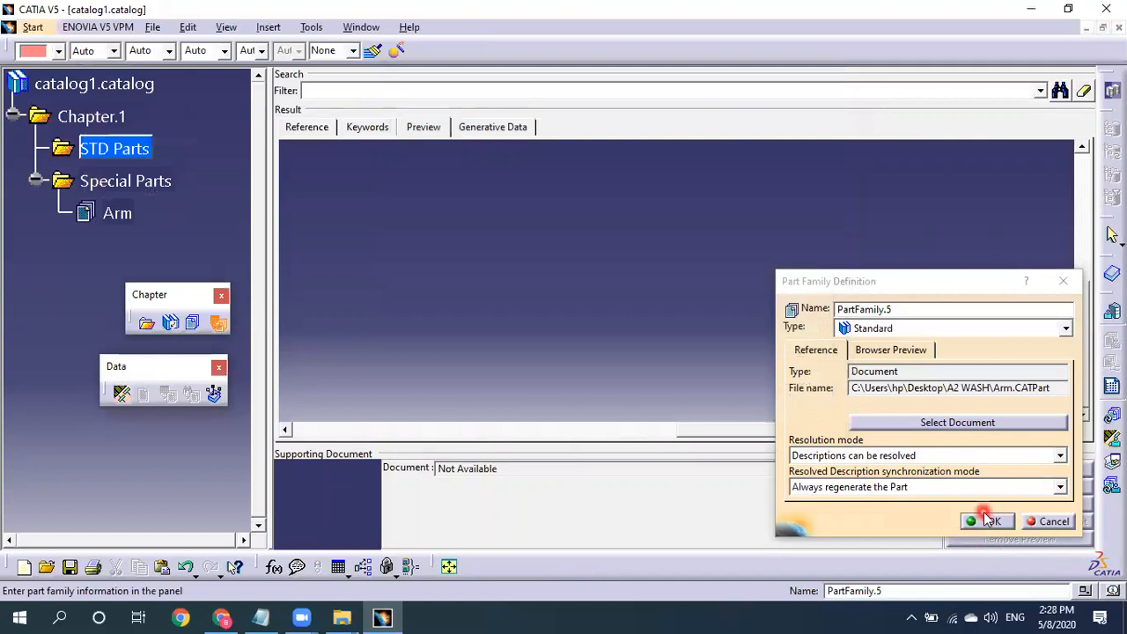
{"action": "left_click", "coordinate": [988, 521]}
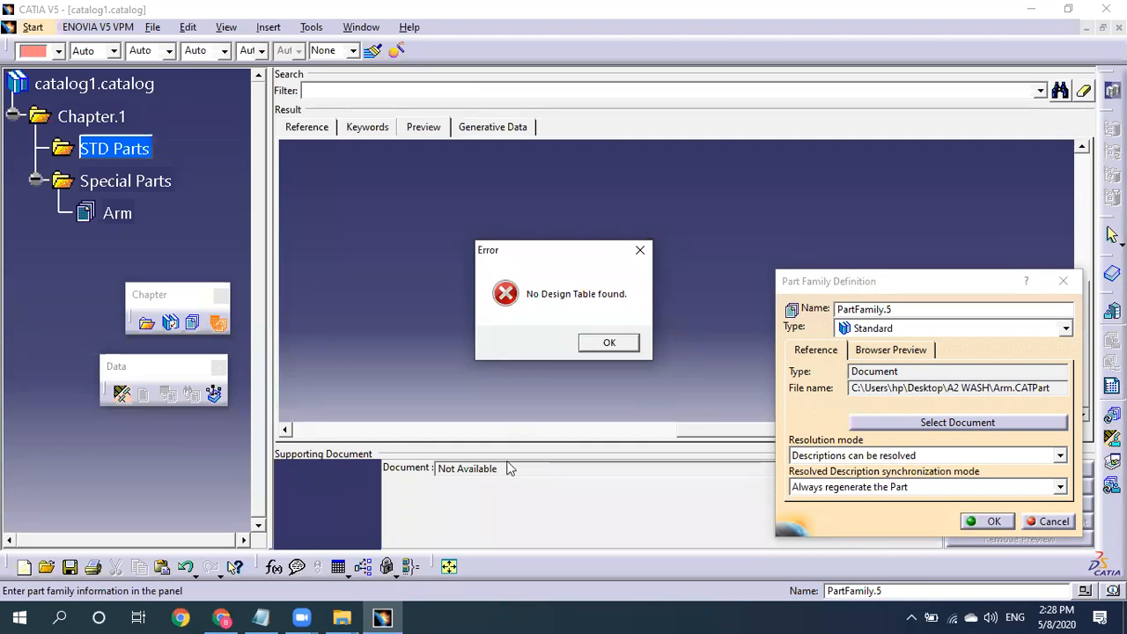
{"action": "left_click", "coordinate": [727, 292]}
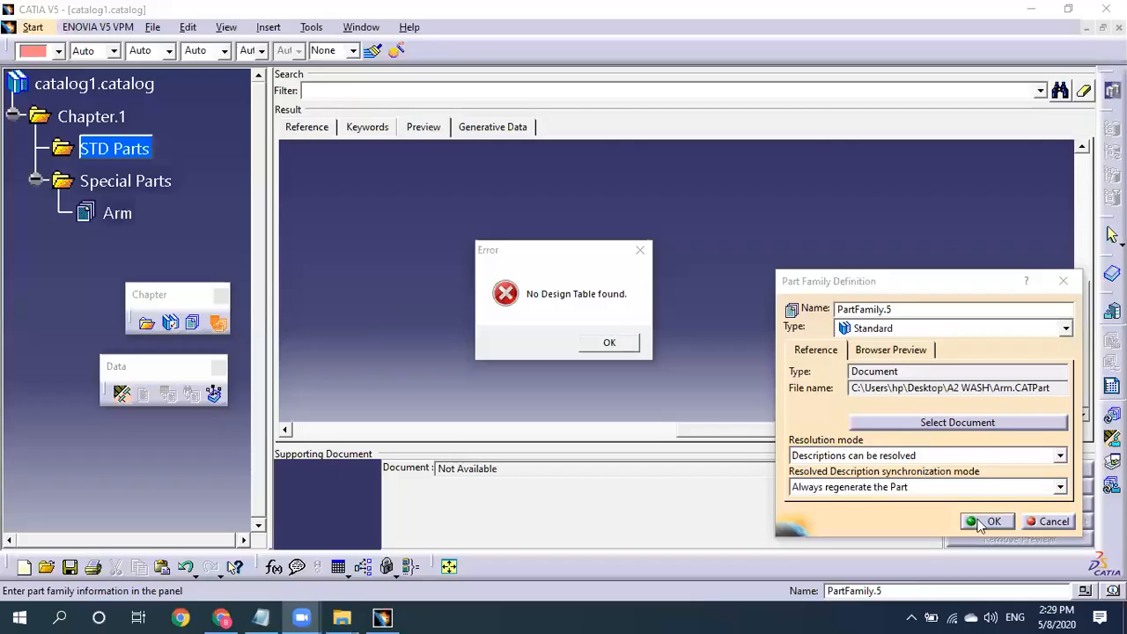
{"action": "left_click", "coordinate": [1056, 524]}
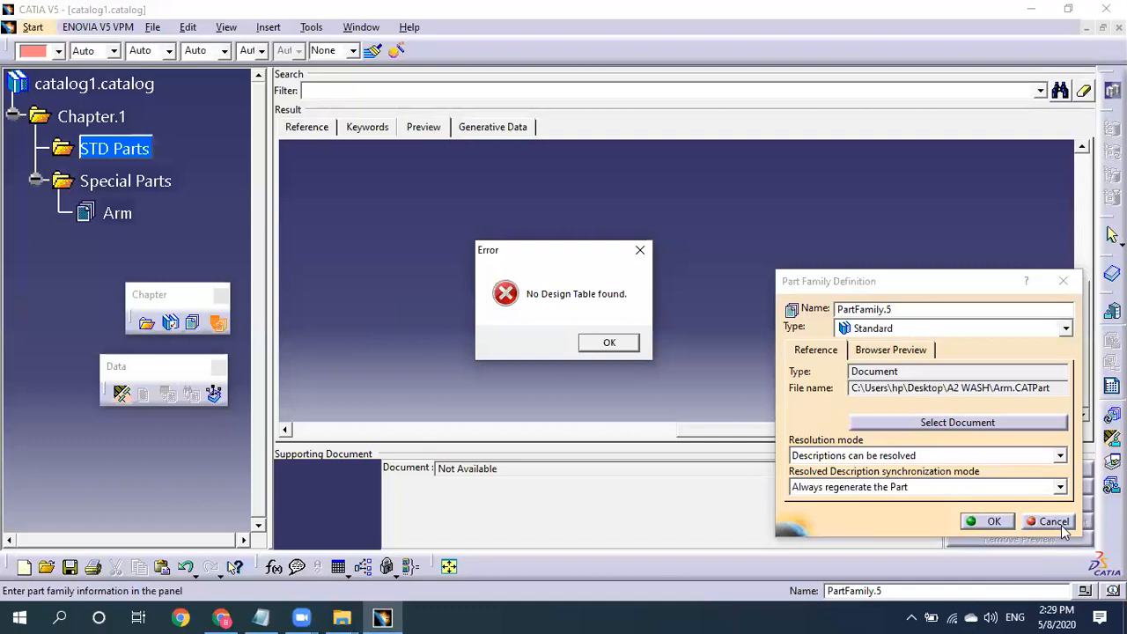
{"action": "left_click", "coordinate": [610, 342]}
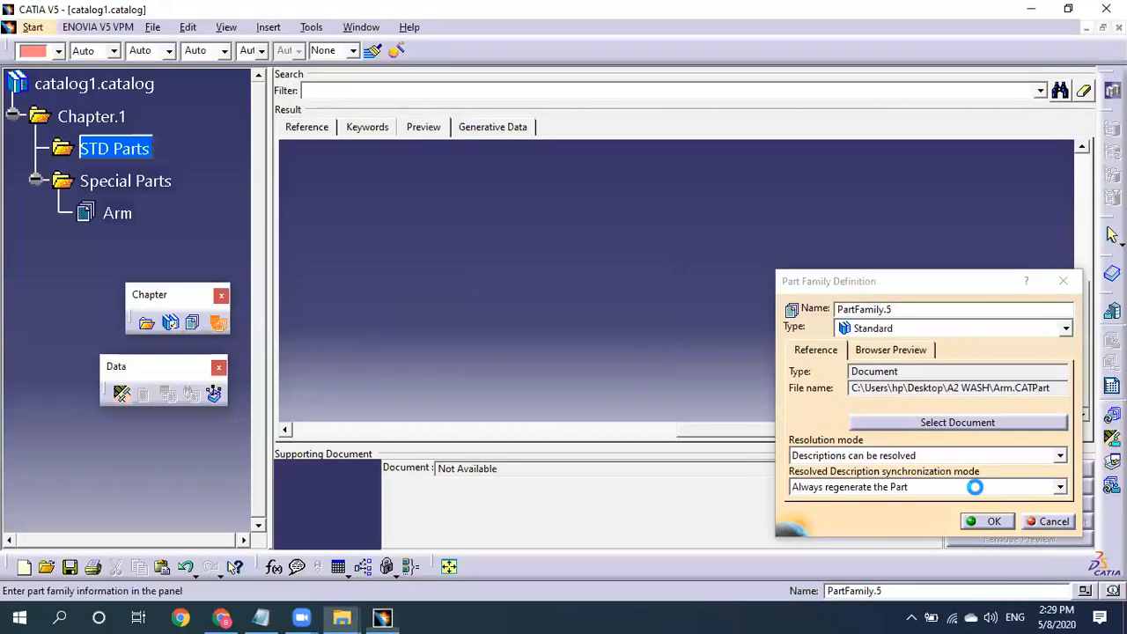
Set the part family's reference document to Washer.CATPart from the A2 WASH folder and confirm the definition.
{"action": "left_click", "coordinate": [988, 424]}
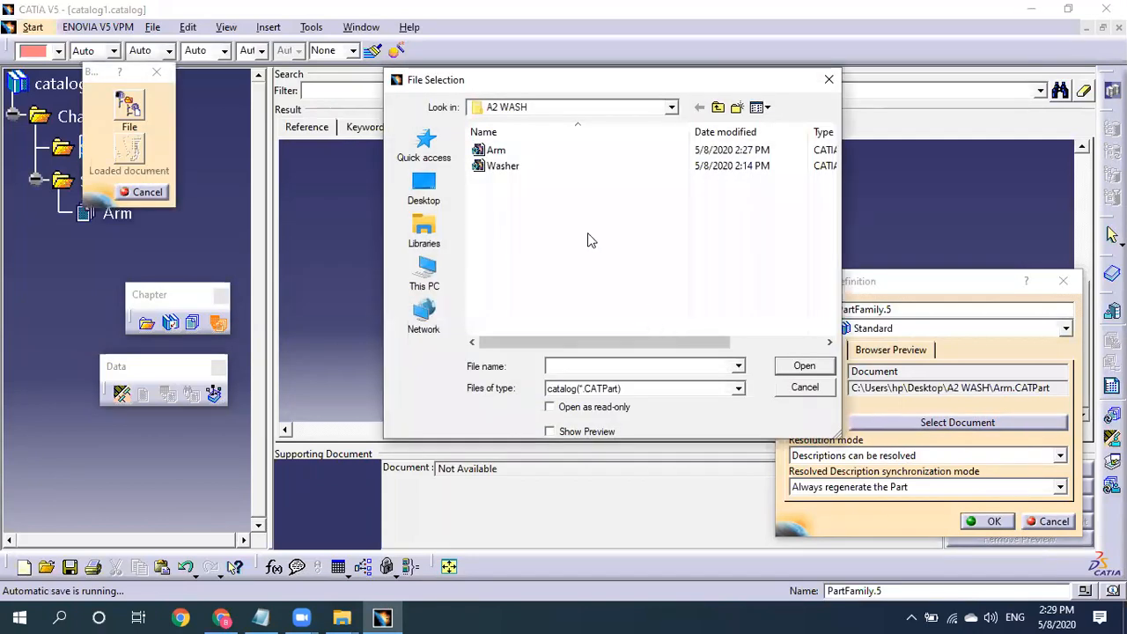
{"action": "left_click", "coordinate": [499, 166]}
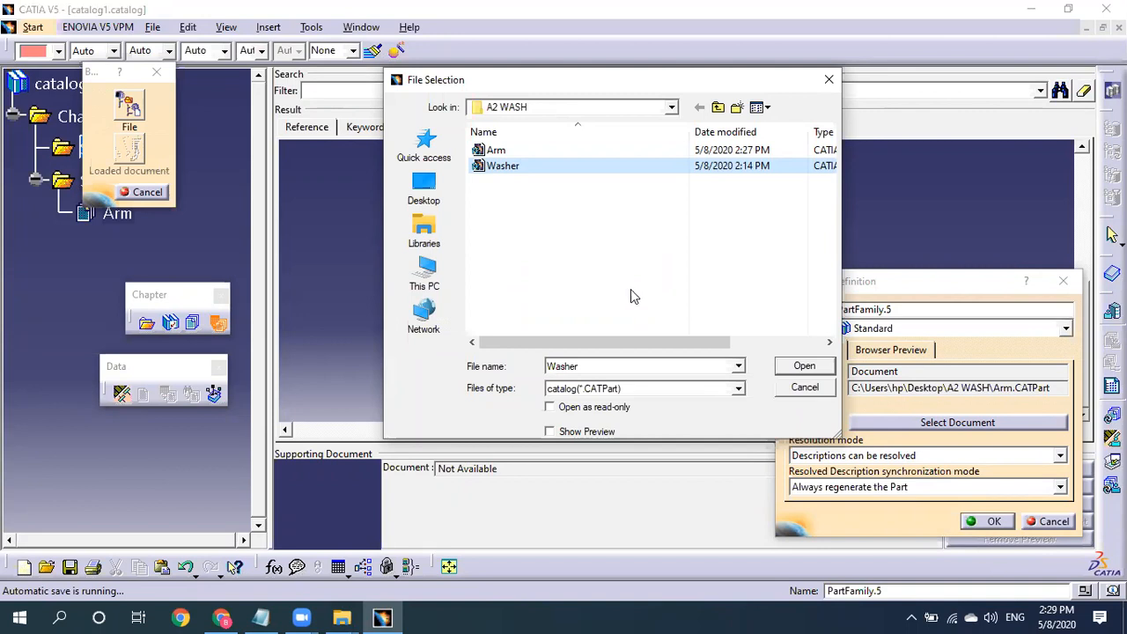
{"action": "left_click", "coordinate": [804, 367]}
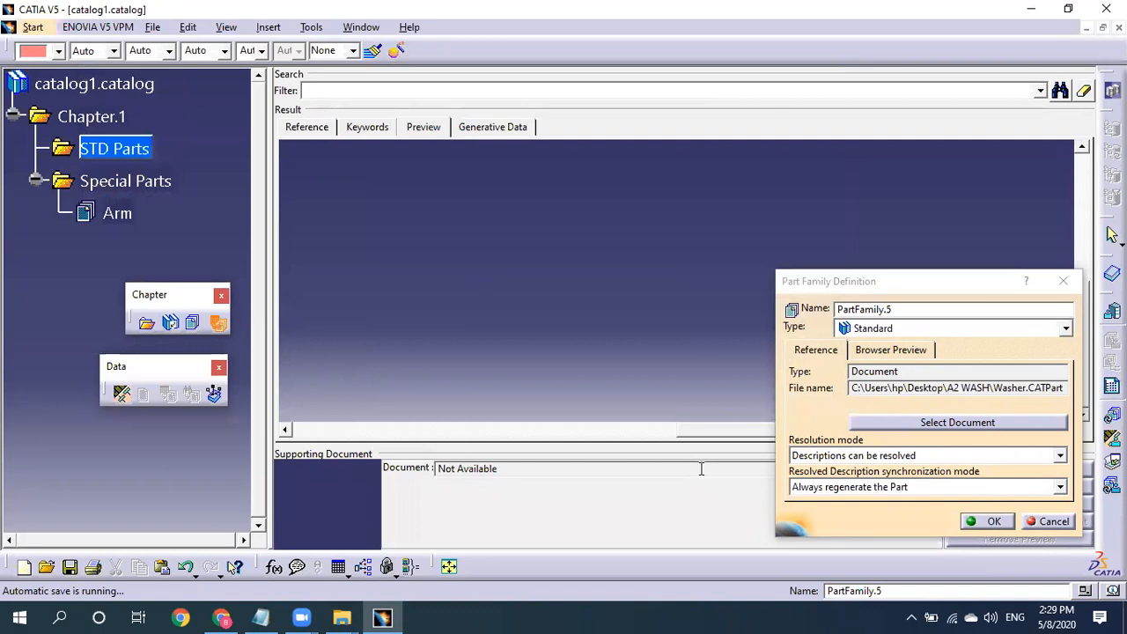
{"action": "left_click", "coordinate": [713, 307]}
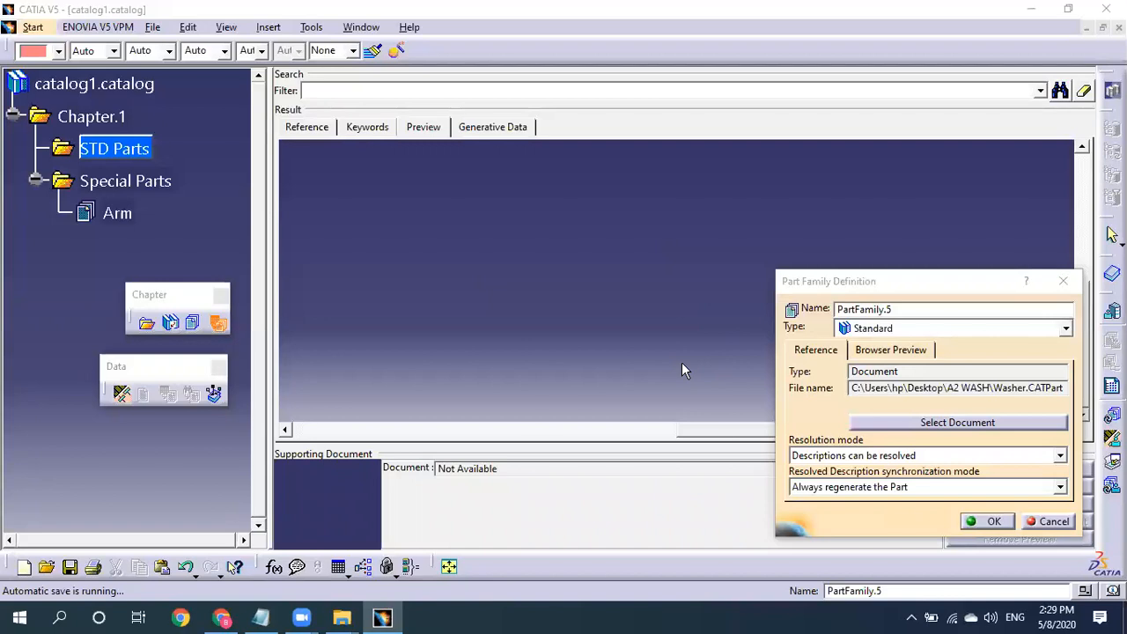
{"action": "left_click", "coordinate": [972, 521]}
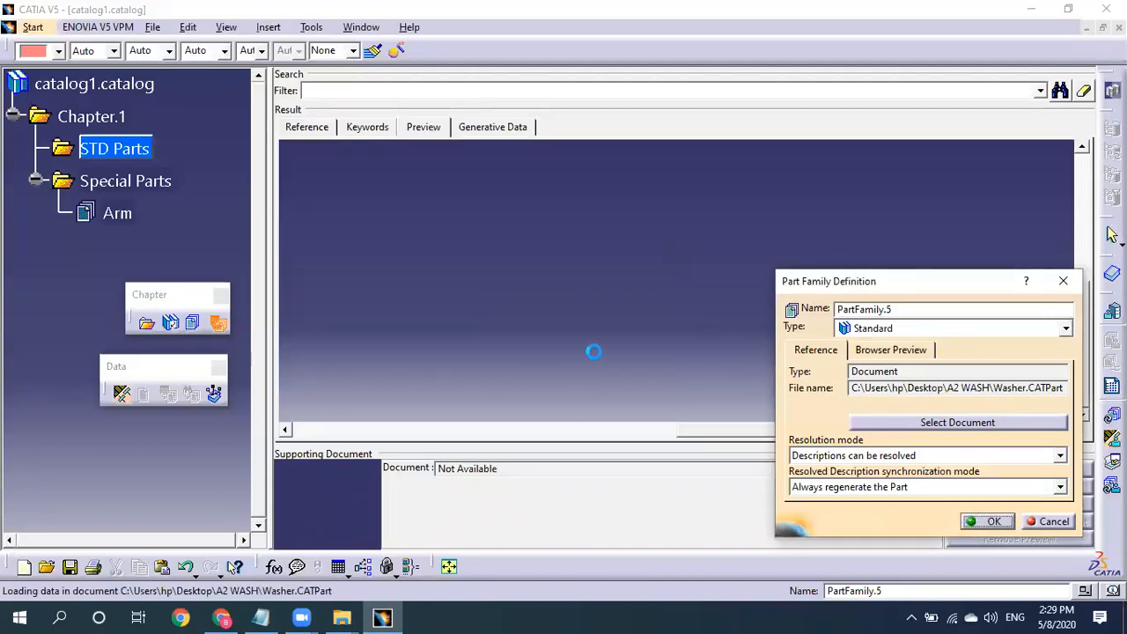
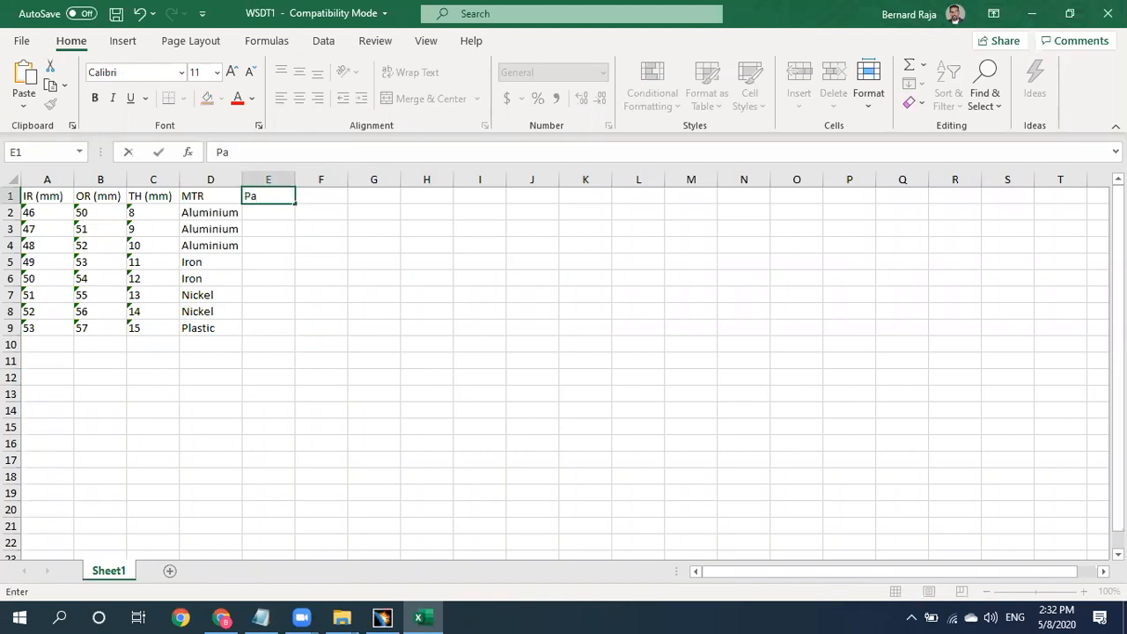
Complete the heading PartNumber in cell E1 of the WSDT1 sheet and fit column E to its content.
{"action": "type", "text": "Number"}
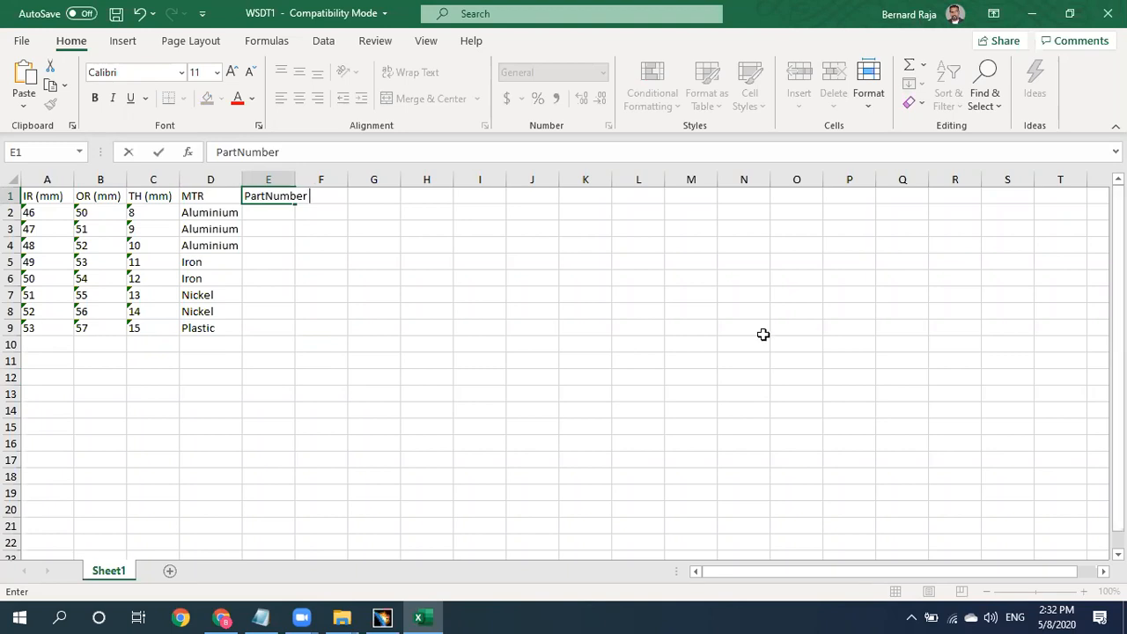
{"action": "left_click_drag", "start_coordinate": [764, 335], "coordinate": [797, 330]}
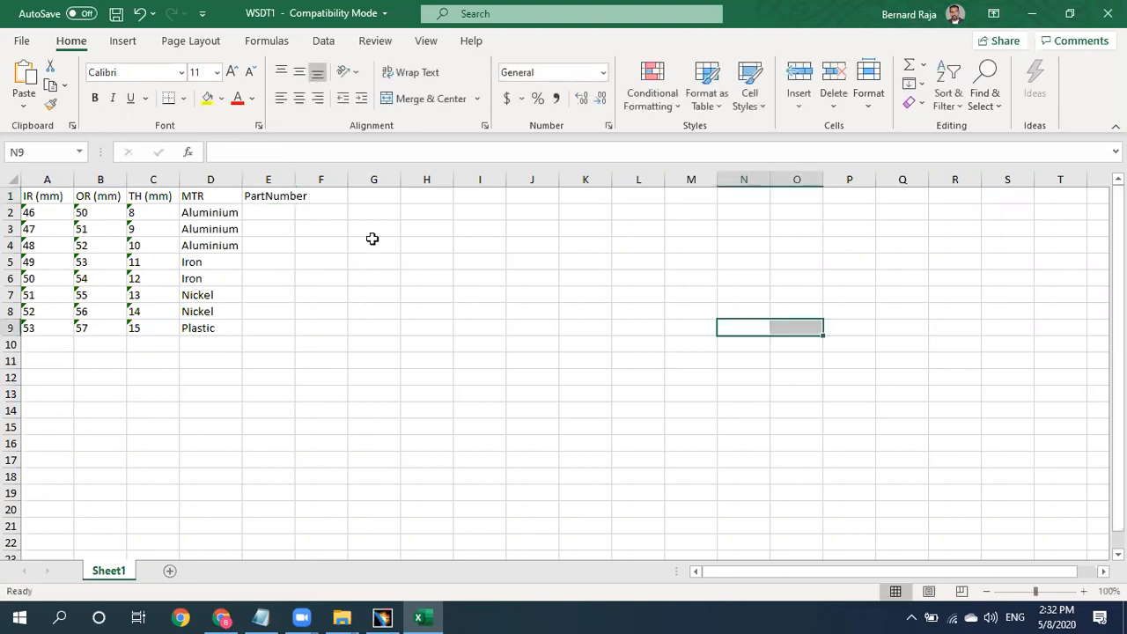
{"action": "double_click", "coordinate": [296, 179]}
{"action": "left_click", "coordinate": [340, 293]}
{"action": "left_click", "coordinate": [297, 212]}
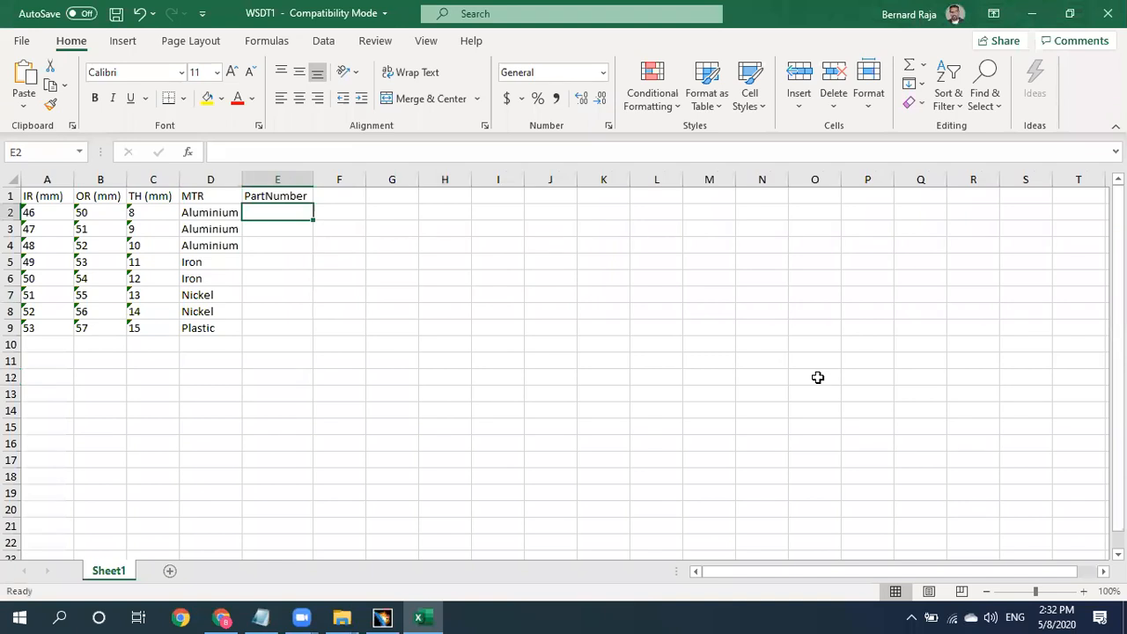
Enter the part numbers P46 in cell E2 and P47 in cell E3.
{"action": "type", "text": "P"}
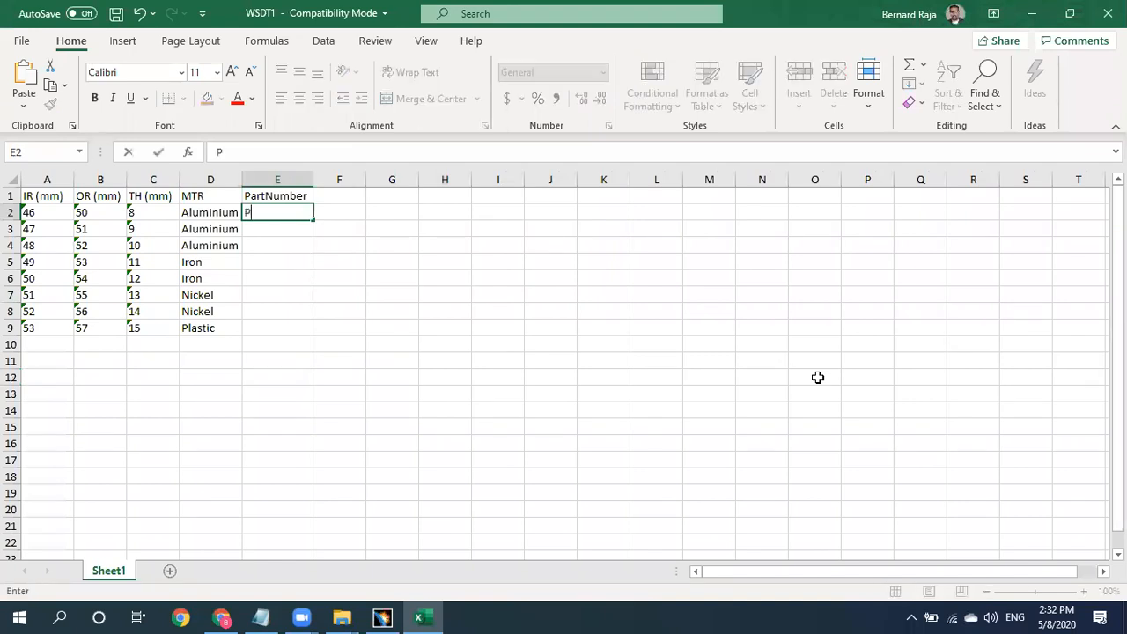
{"action": "type", "text": "46"}
{"action": "key", "text": "Return"}
{"action": "type", "text": "0"}
{"action": "key", "text": "BackSpace"}
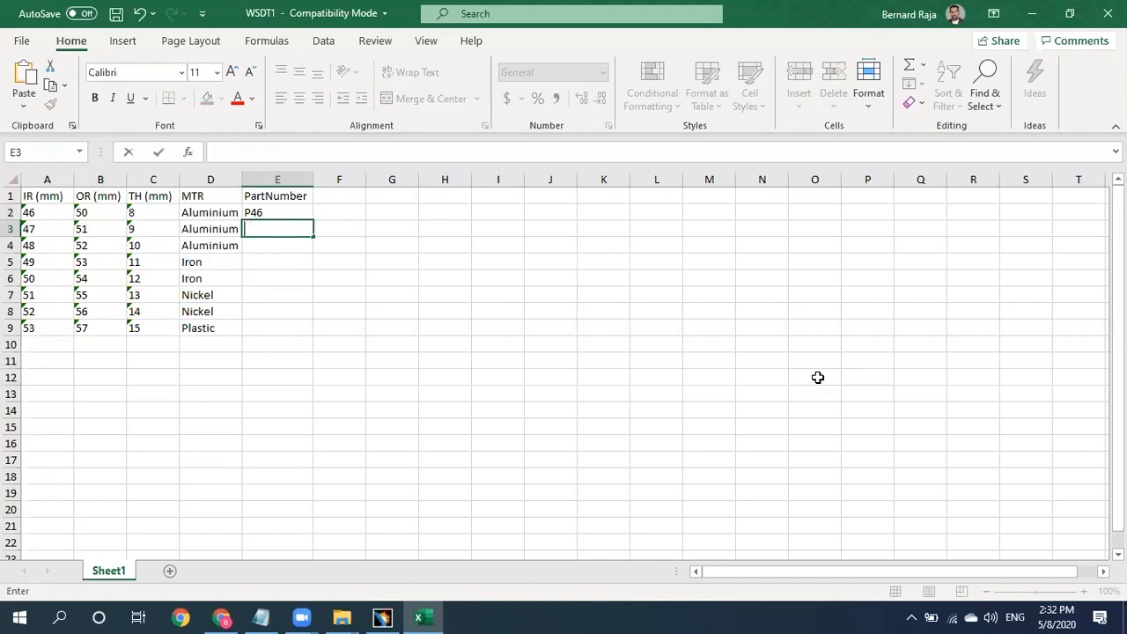
{"action": "type", "text": "p47"}
{"action": "key", "text": "BackSpace"}
{"action": "key", "text": "BackSpace"}
{"action": "key", "text": "BackSpace"}
{"action": "type", "text": "P47"}
Extend the part number series down to P53 in cell E9, and close WSDT1.xls with its changes saved.
{"action": "left_click_drag", "start_coordinate": [692, 362], "coordinate": [656, 362]}
{"action": "left_click_drag", "start_coordinate": [294, 216], "coordinate": [361, 347]}
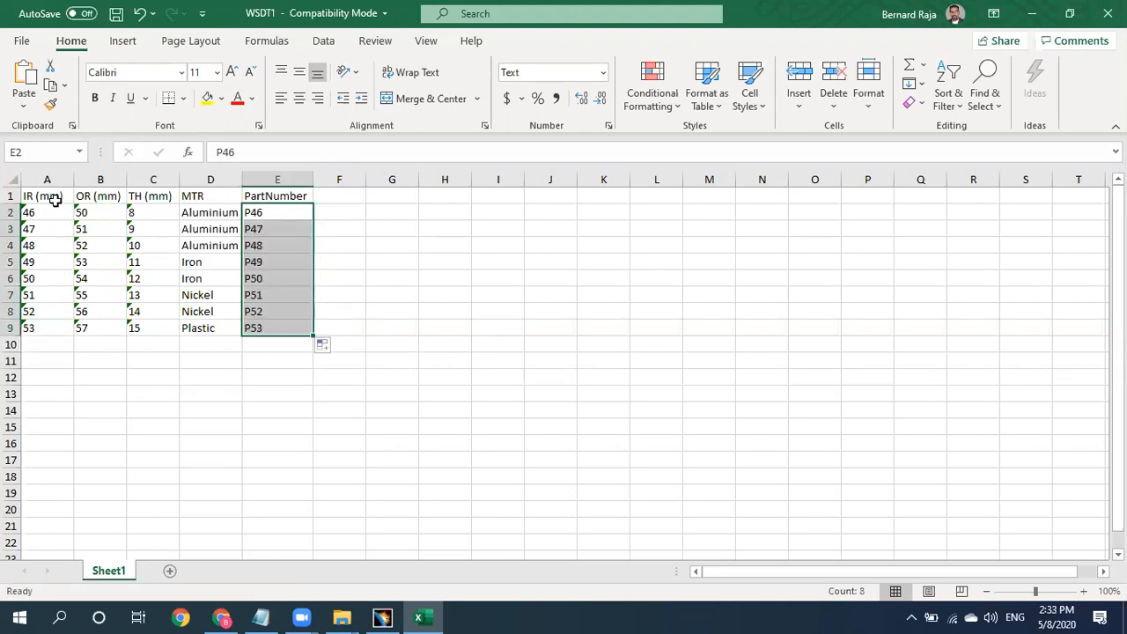
{"action": "left_click", "coordinate": [422, 279]}
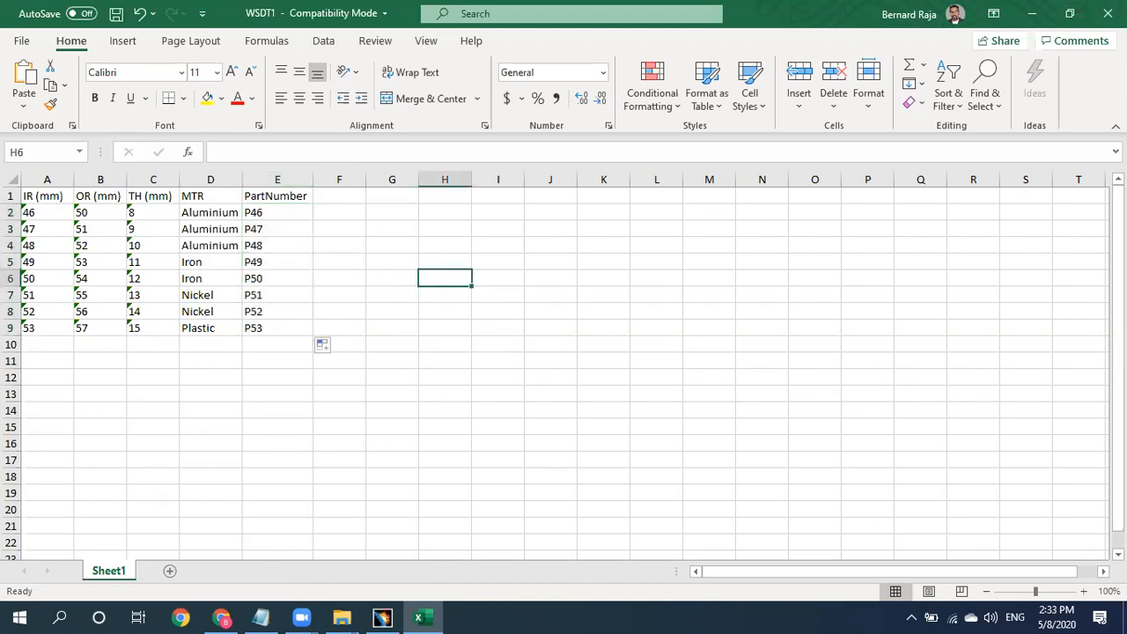
{"action": "left_click", "coordinate": [1108, 13]}
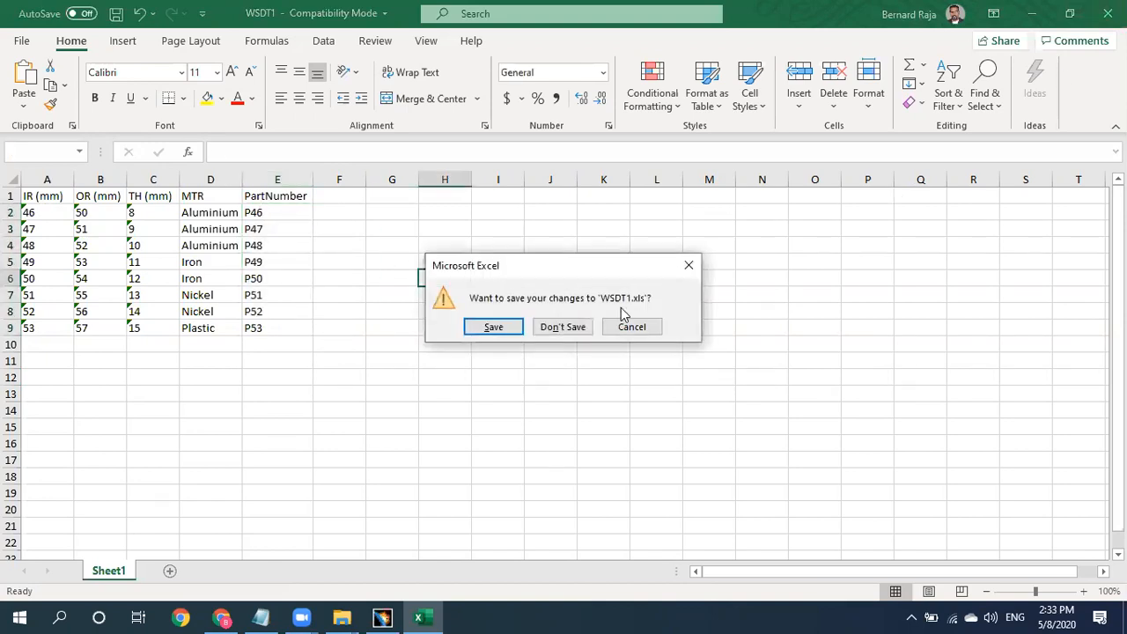
{"action": "left_click", "coordinate": [493, 325]}
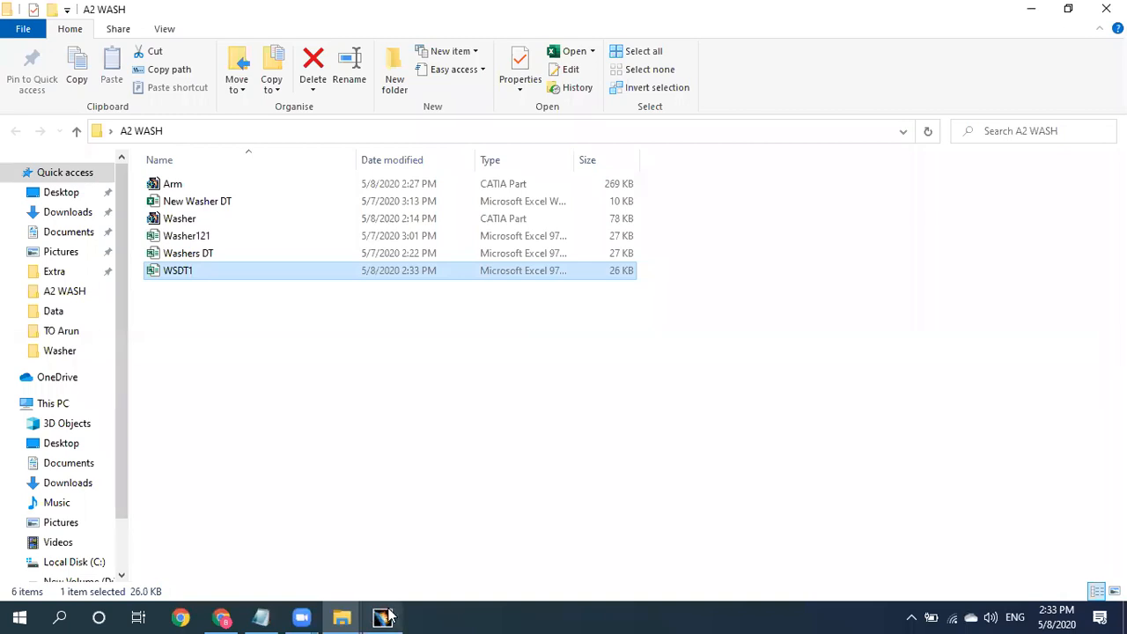
Switch to CATIA, expand the Washer part's Relations and PartBody, and update the part.
{"action": "left_click", "coordinate": [382, 617]}
{"action": "middle_click_drag", "start_coordinate": [754, 252], "coordinate": [696, 266]}
{"action": "left_click", "coordinate": [10, 211]}
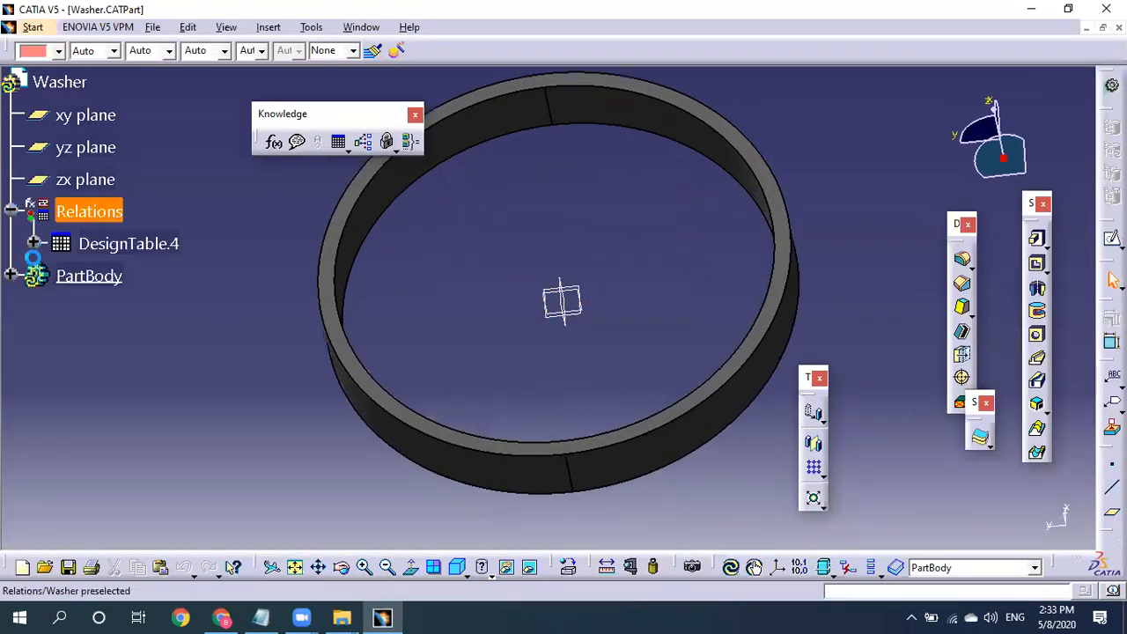
{"action": "left_click", "coordinate": [11, 275]}
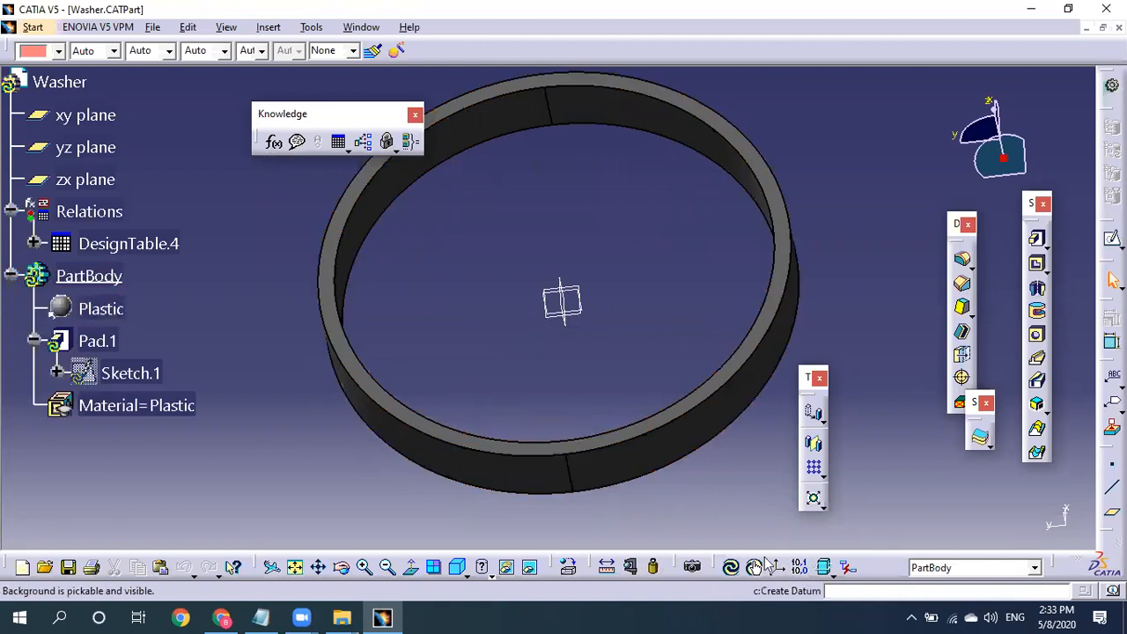
{"action": "left_click", "coordinate": [730, 567]}
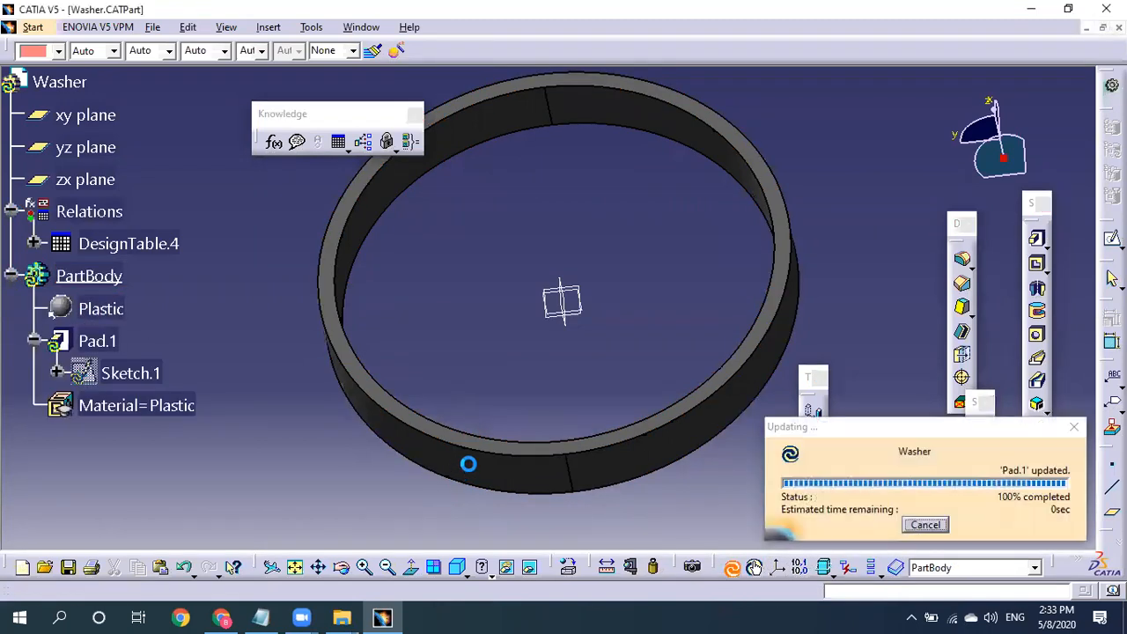
Open DesignTable.4 to synchronize it with its modified file, and dismiss the knowledge report.
{"action": "double_click", "coordinate": [129, 243]}
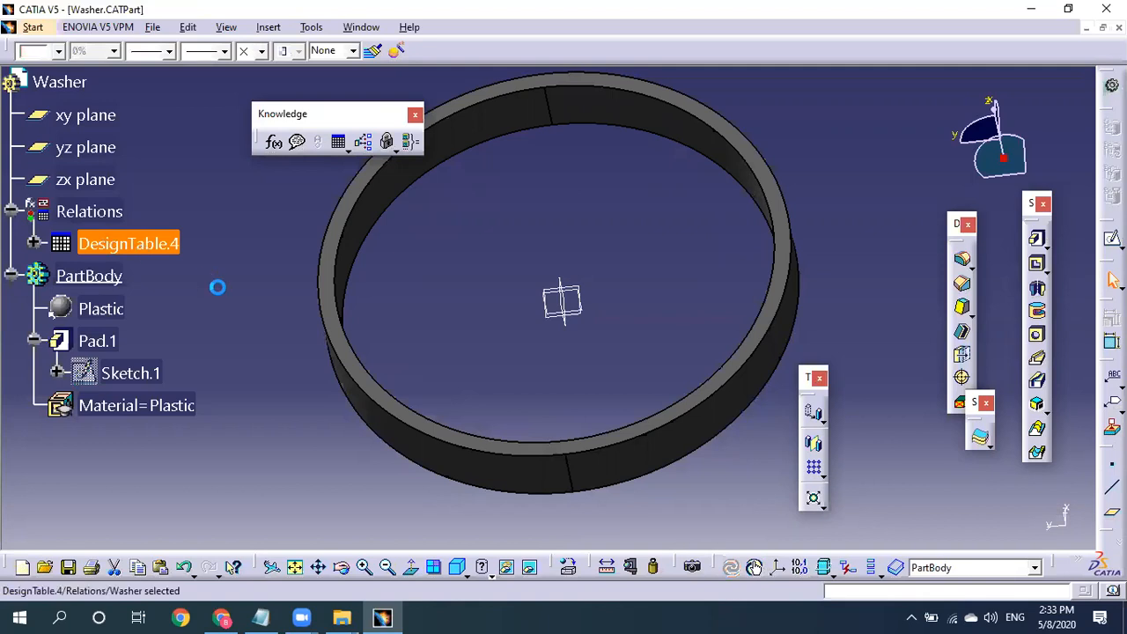
{"action": "left_click", "coordinate": [114, 307]}
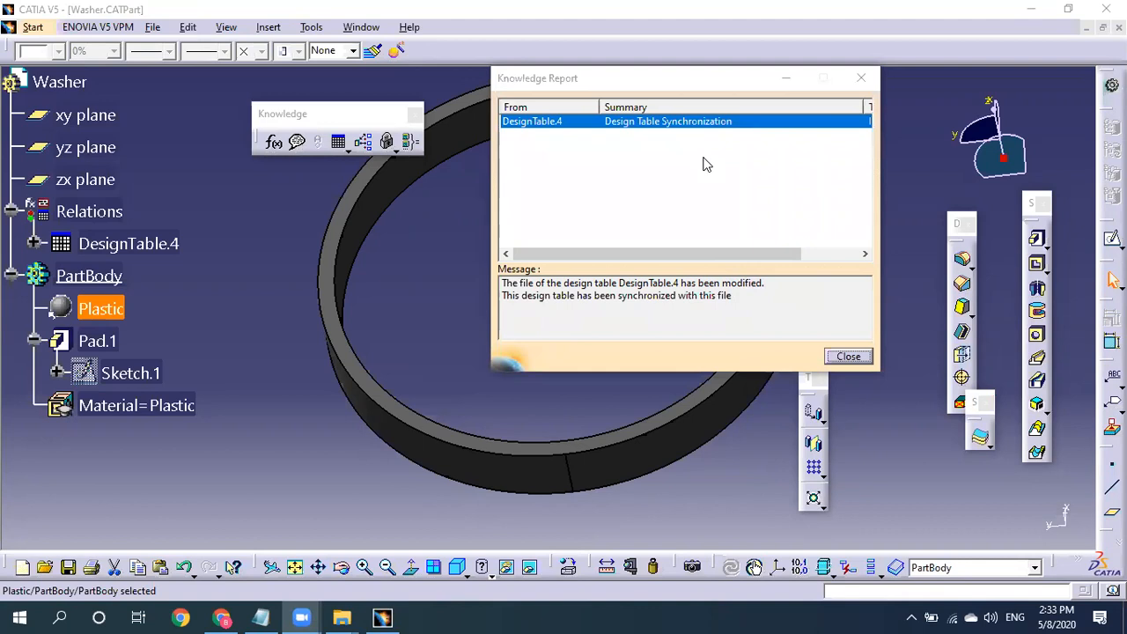
{"action": "left_click", "coordinate": [862, 81]}
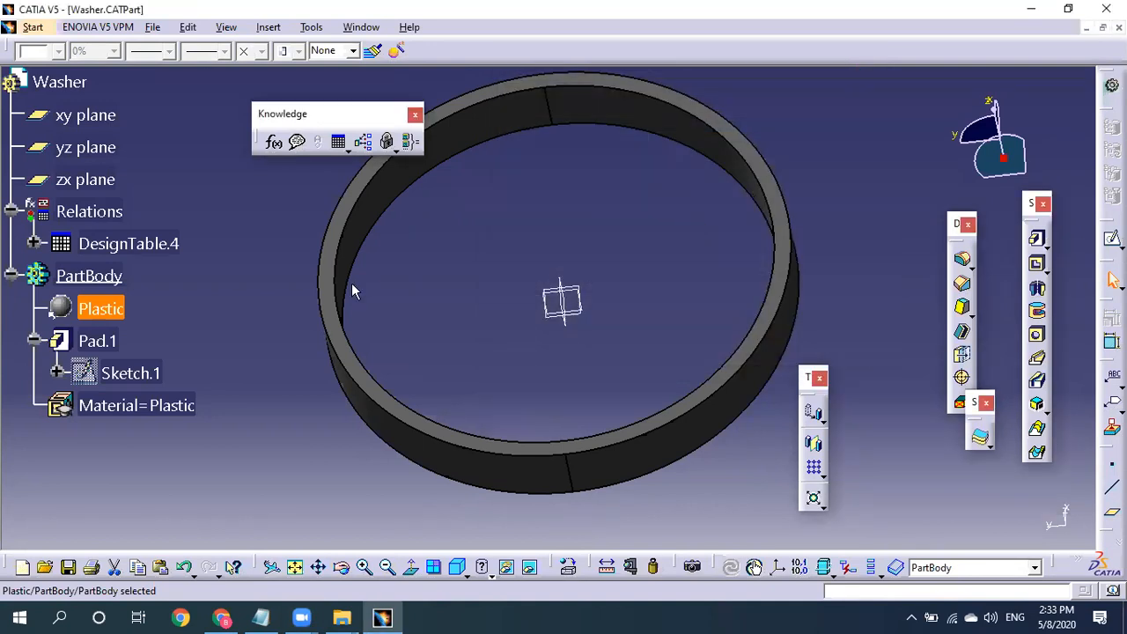
Close the Washer part and save its changes.
{"action": "middle_click_drag", "start_coordinate": [583, 339], "coordinate": [654, 322]}
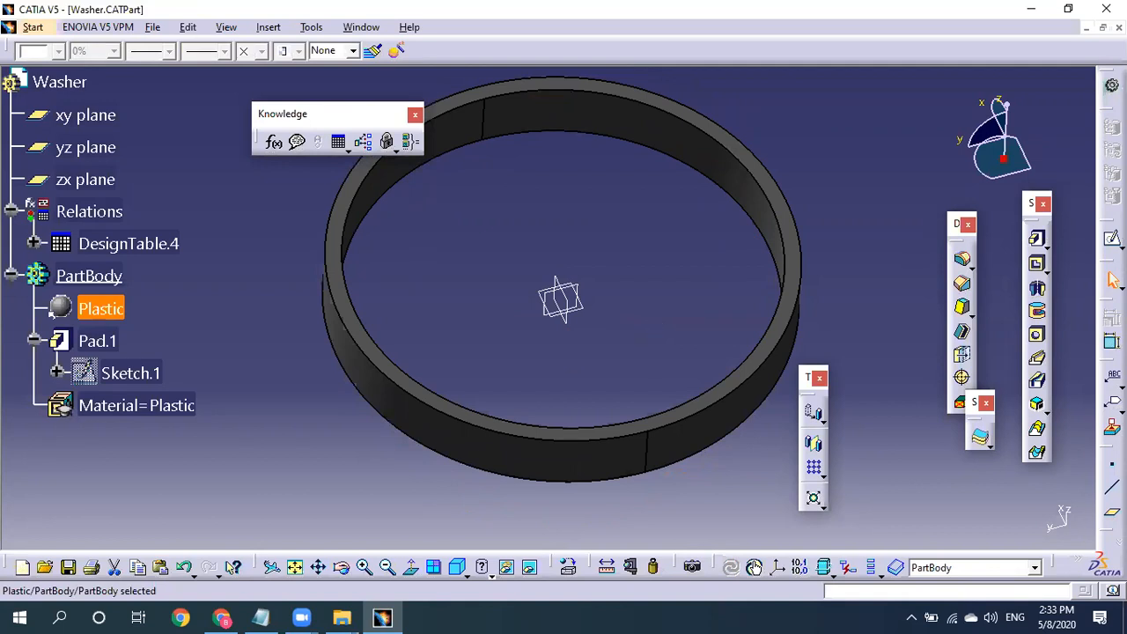
{"action": "left_click", "coordinate": [1106, 8]}
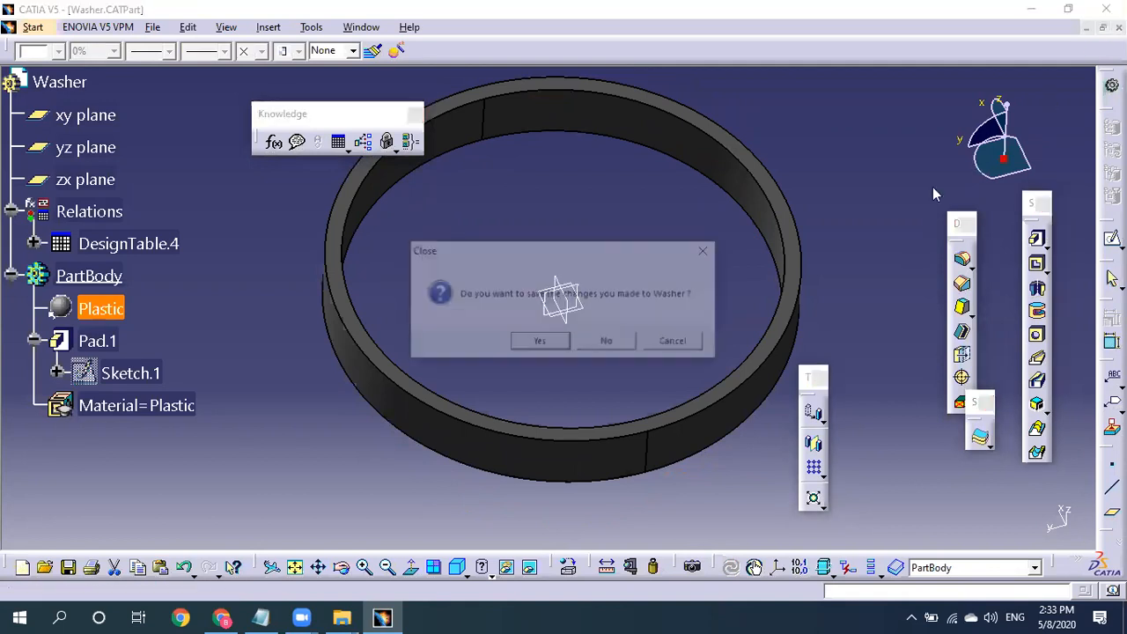
{"action": "left_click", "coordinate": [526, 341]}
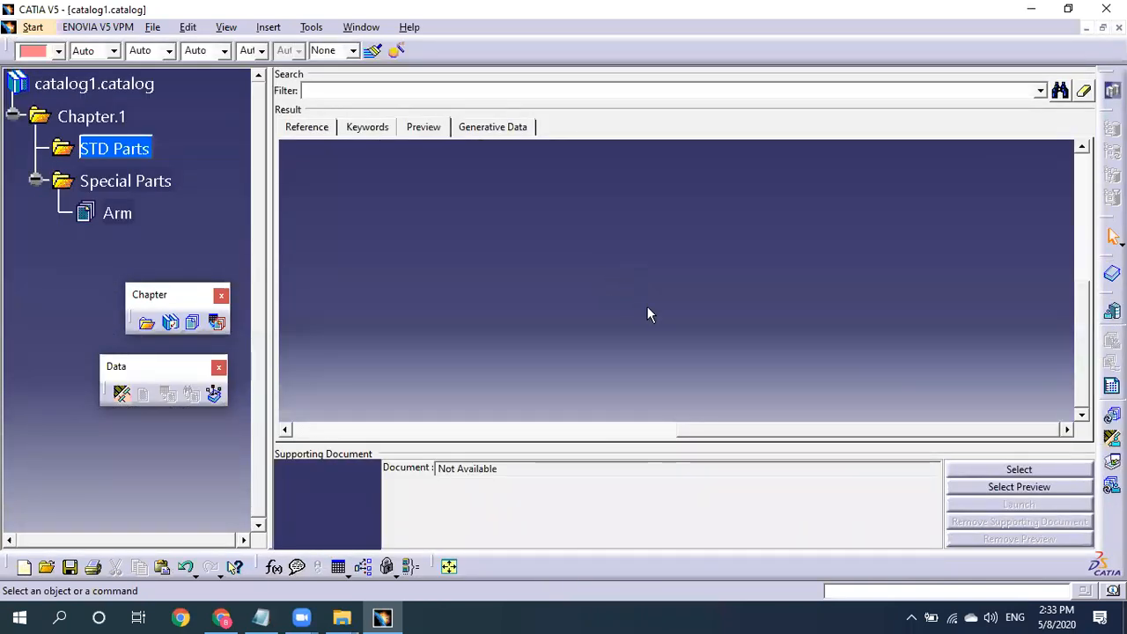
Add a Standard part family to the STD Parts chapter, using Washer.CATPart from the A2 WASH folder as its document.
{"action": "left_click", "coordinate": [217, 323]}
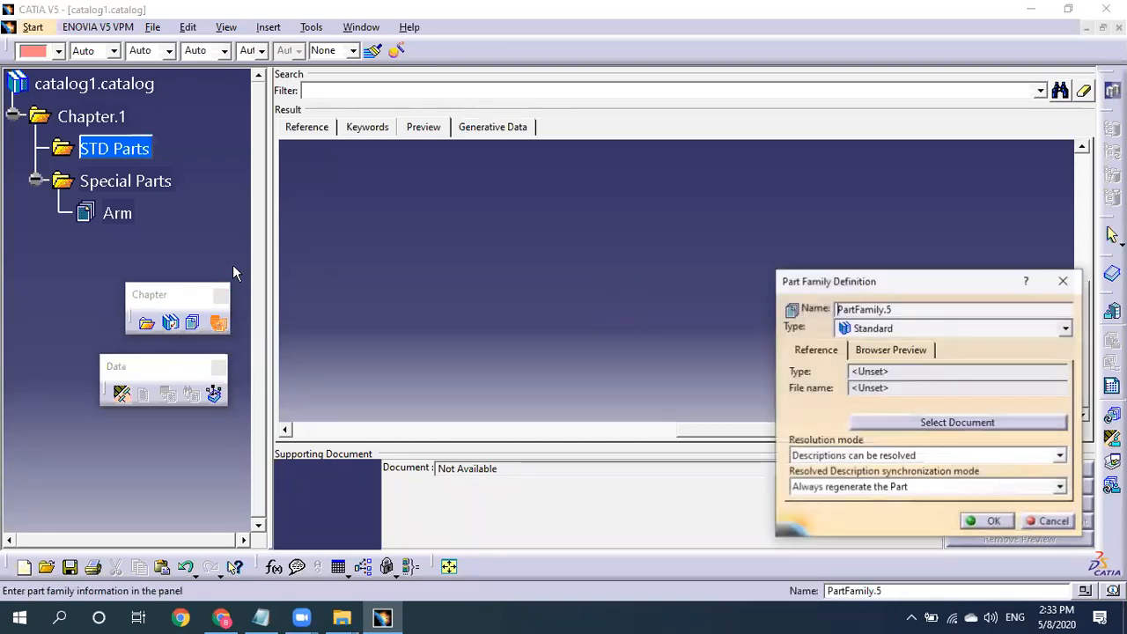
{"action": "left_click_drag", "start_coordinate": [893, 286], "coordinate": [740, 139]}
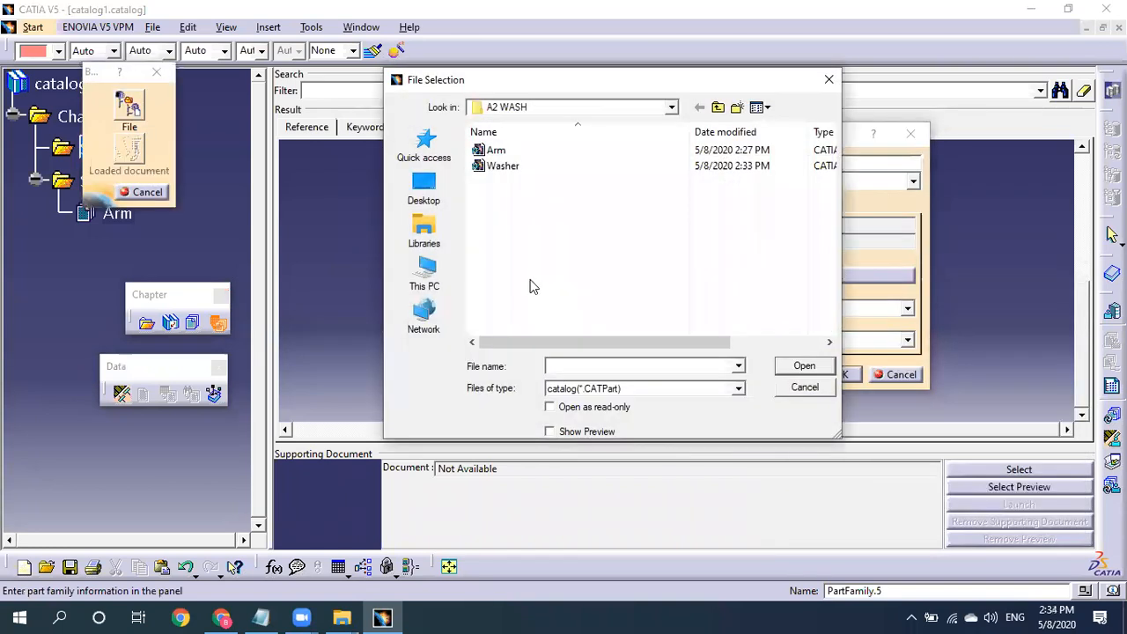
{"action": "left_click", "coordinate": [503, 167]}
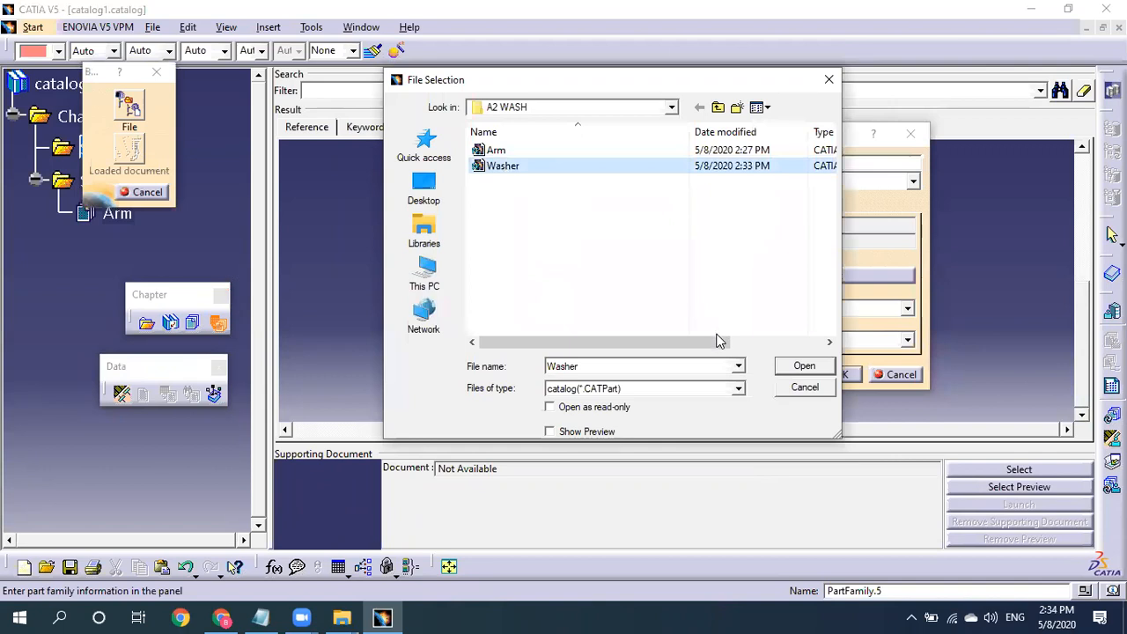
{"action": "left_click", "coordinate": [804, 366]}
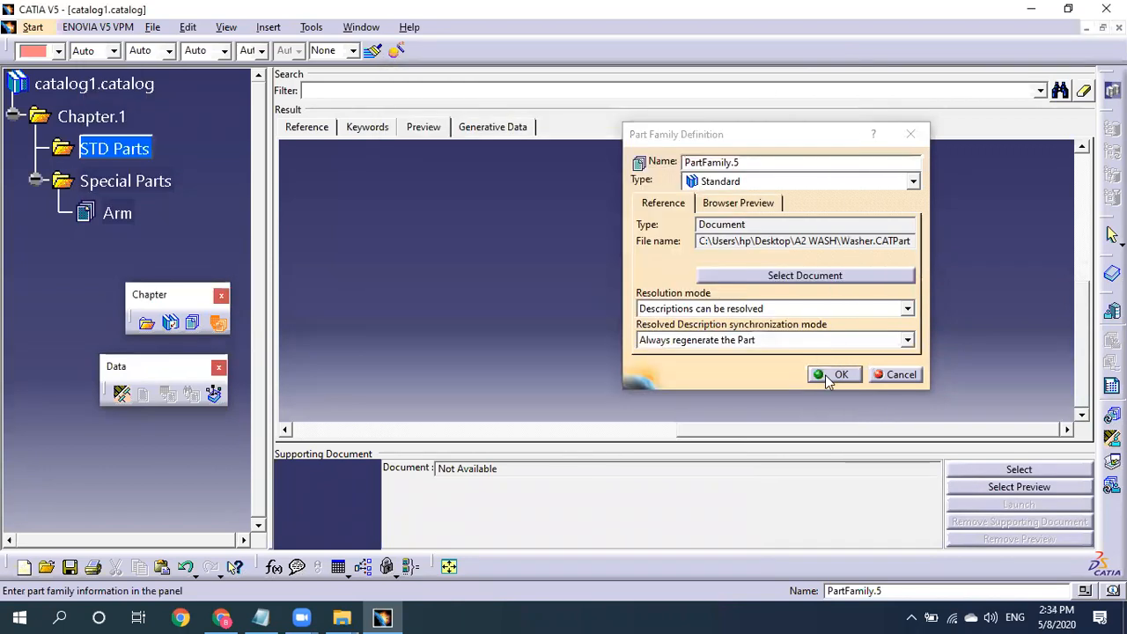
{"action": "left_click", "coordinate": [832, 375]}
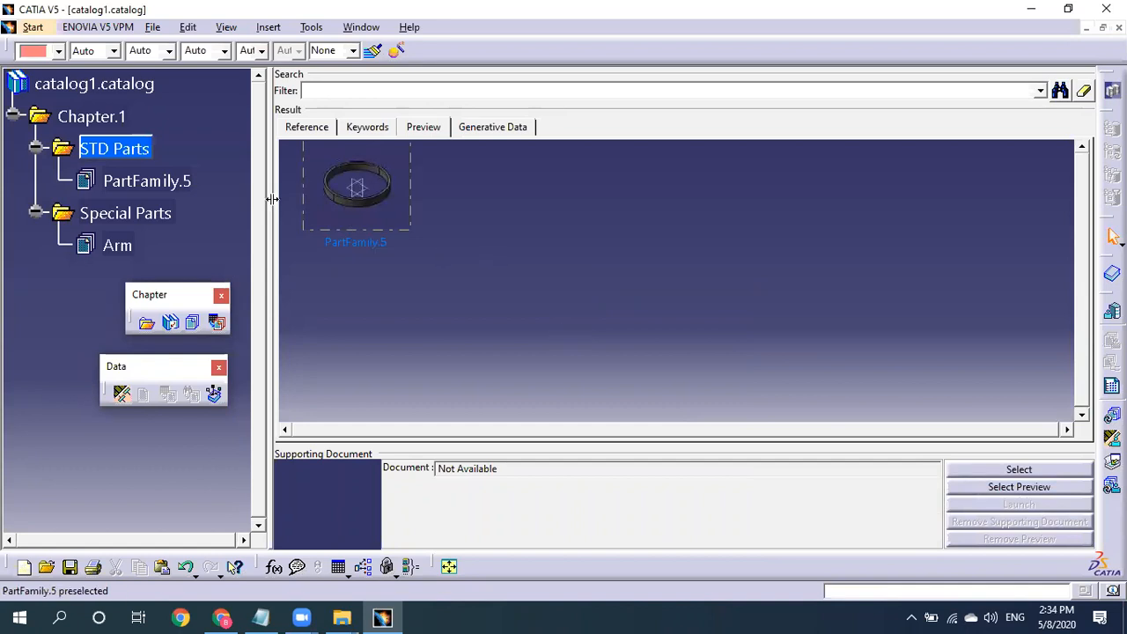
Show the components of the new part family under STD Parts and rename the family WashPSeries.
{"action": "left_click", "coordinate": [147, 181]}
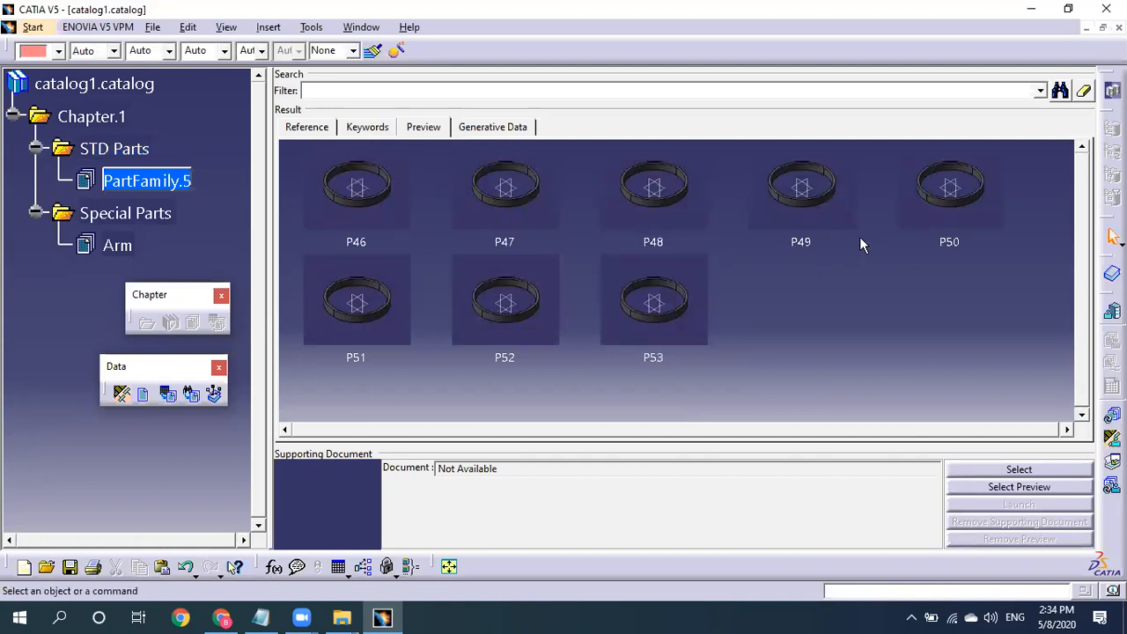
{"action": "right_click", "coordinate": [183, 179]}
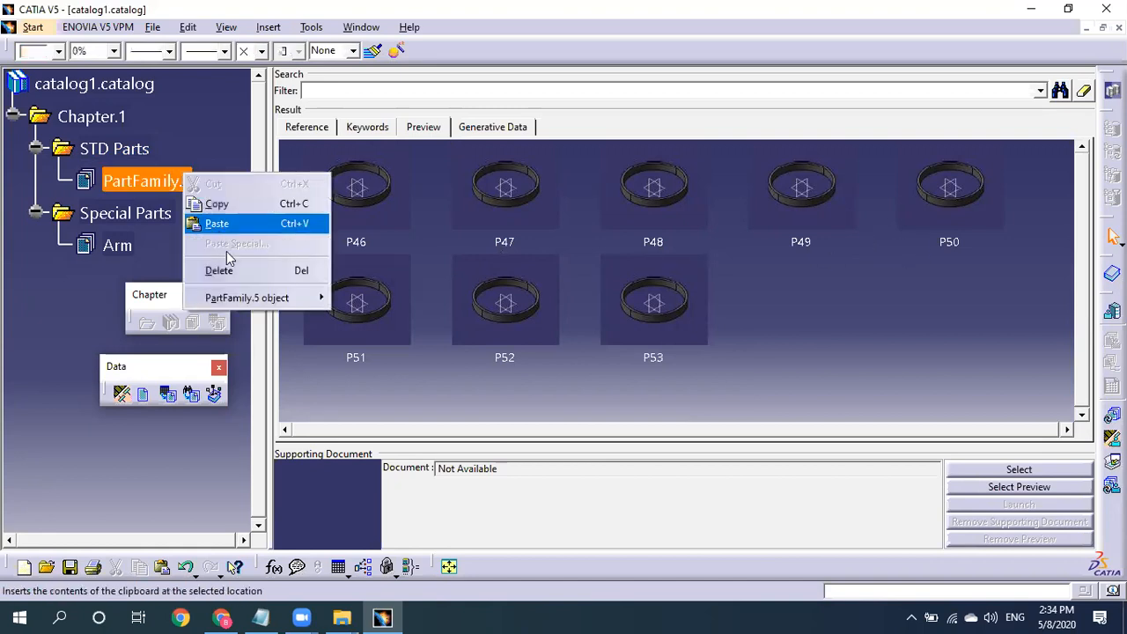
{"action": "mouse_move", "coordinate": [308, 297]}
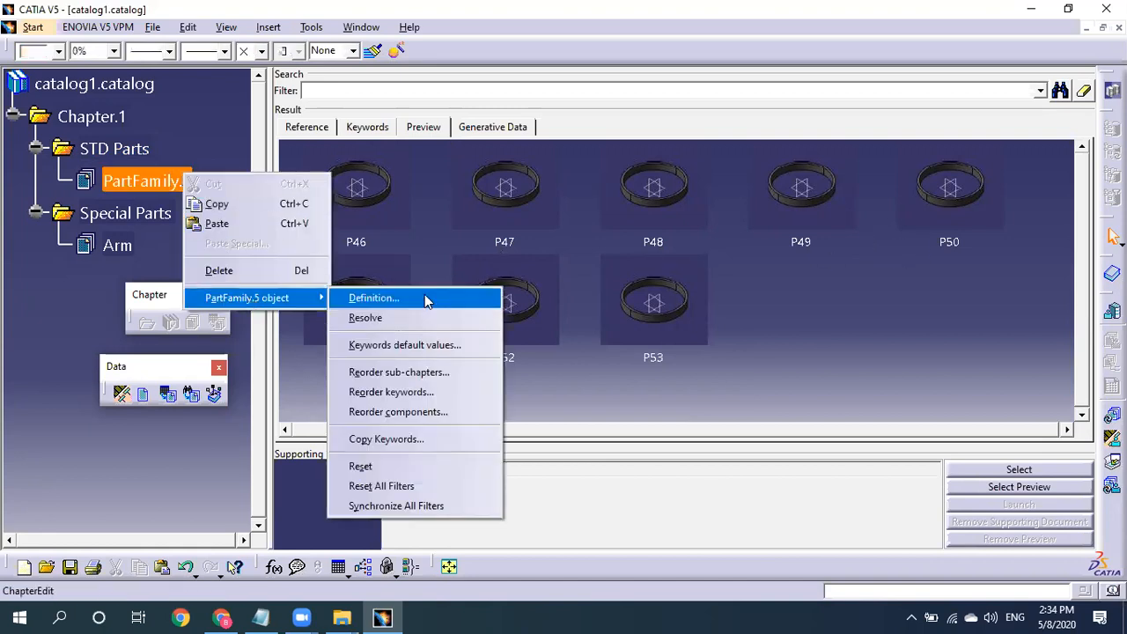
{"action": "left_click", "coordinate": [414, 299]}
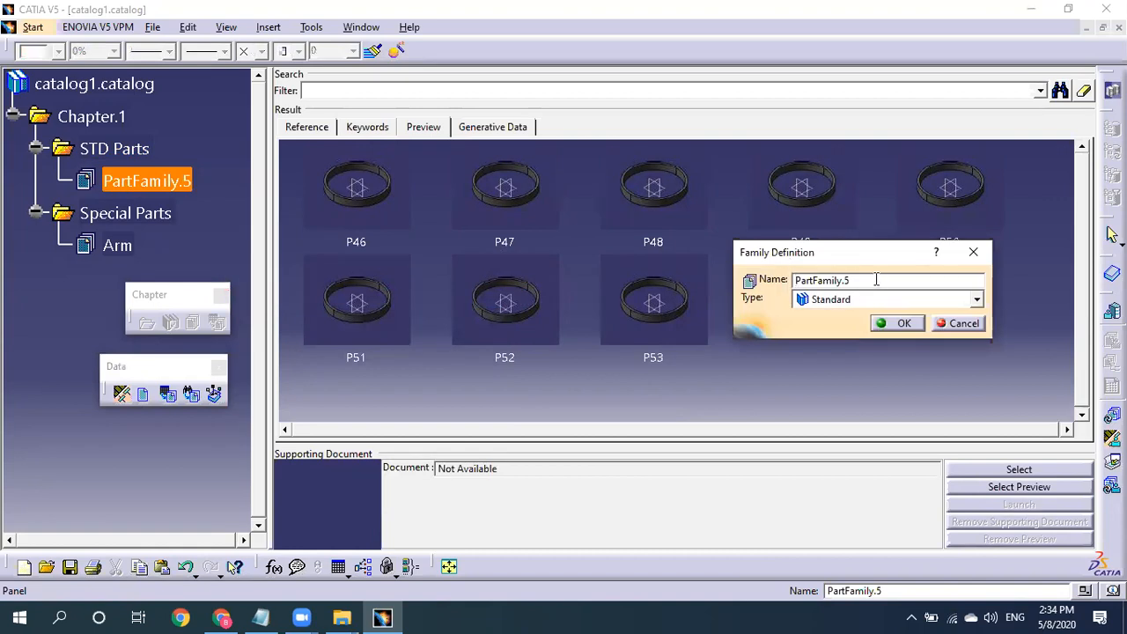
{"action": "left_click_drag", "start_coordinate": [877, 280], "coordinate": [663, 290]}
{"action": "type", "text": "Was"}
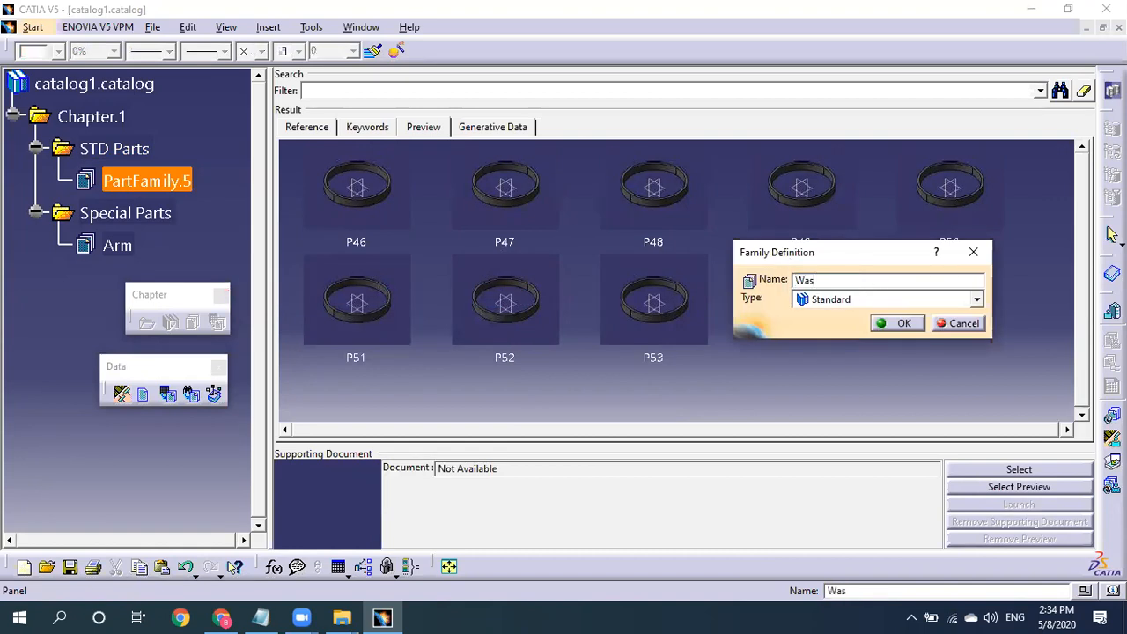
{"action": "type", "text": "hPSero"}
{"action": "key", "text": "BackSpace"}
{"action": "type", "text": "ies"}
{"action": "key", "text": "Return"}
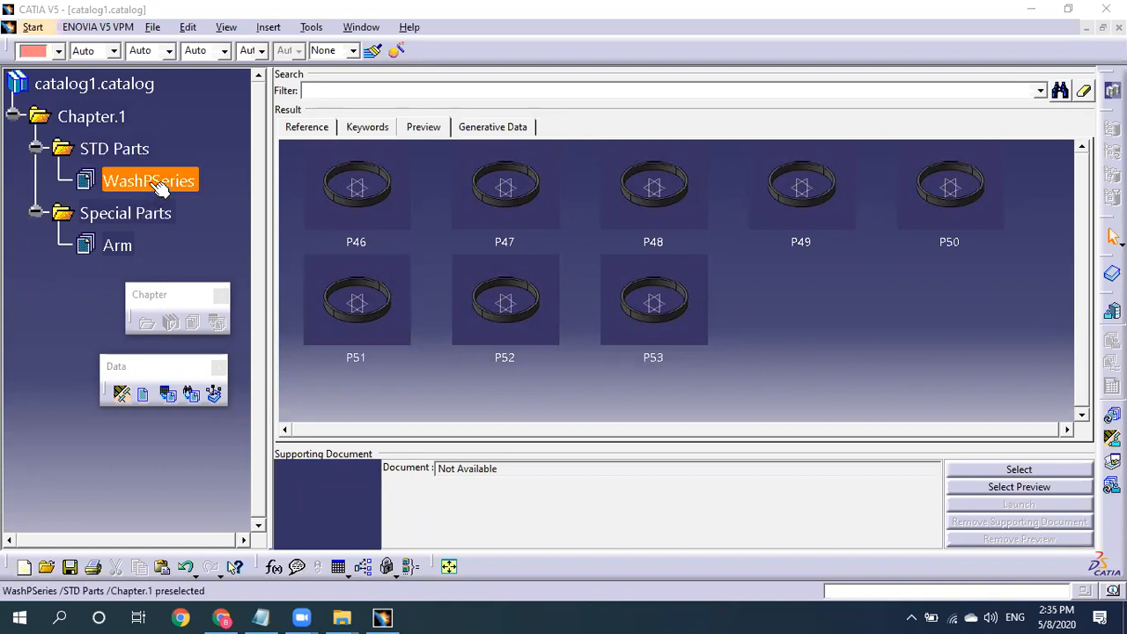
Show the contents of the WashPSeries family and of the parent Chapter.1.
{"action": "left_click", "coordinate": [160, 186]}
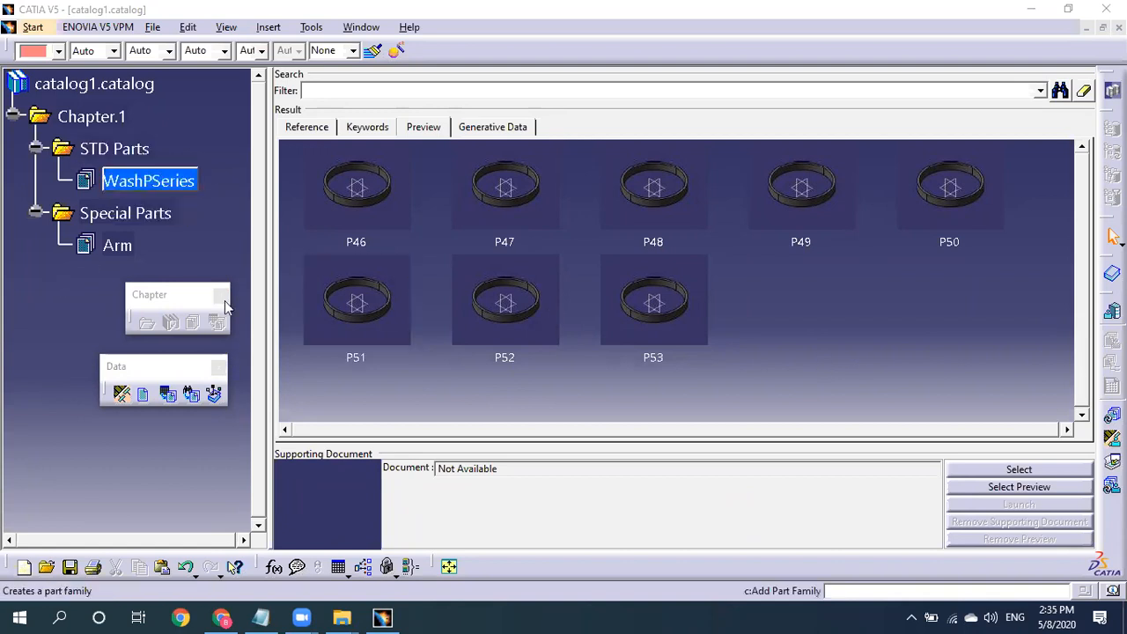
{"action": "left_click", "coordinate": [97, 120]}
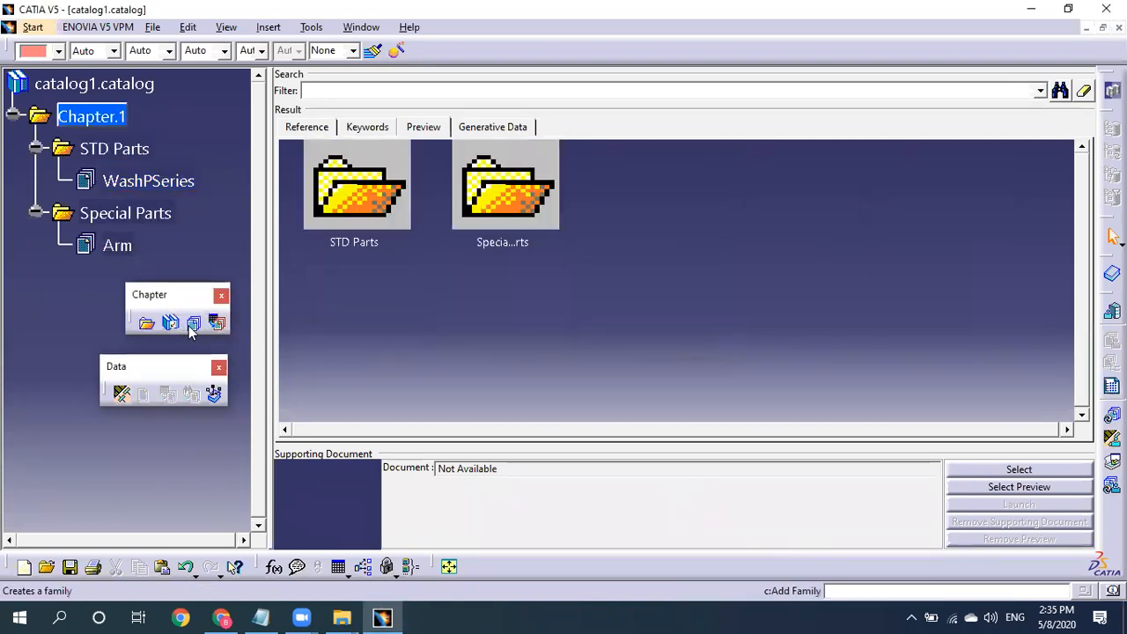